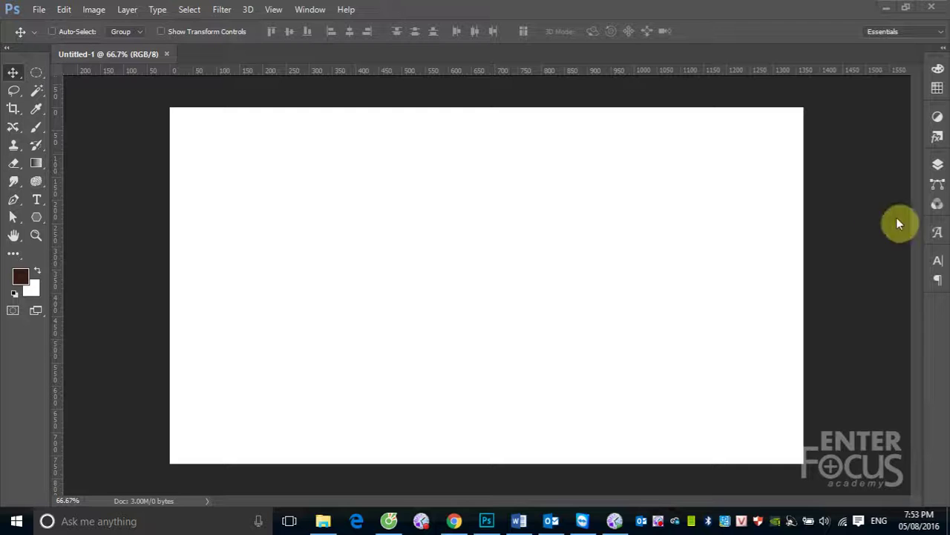
- Show the Layers panel and set the Pen Tool's mode from Path to Shape
click(937, 167)
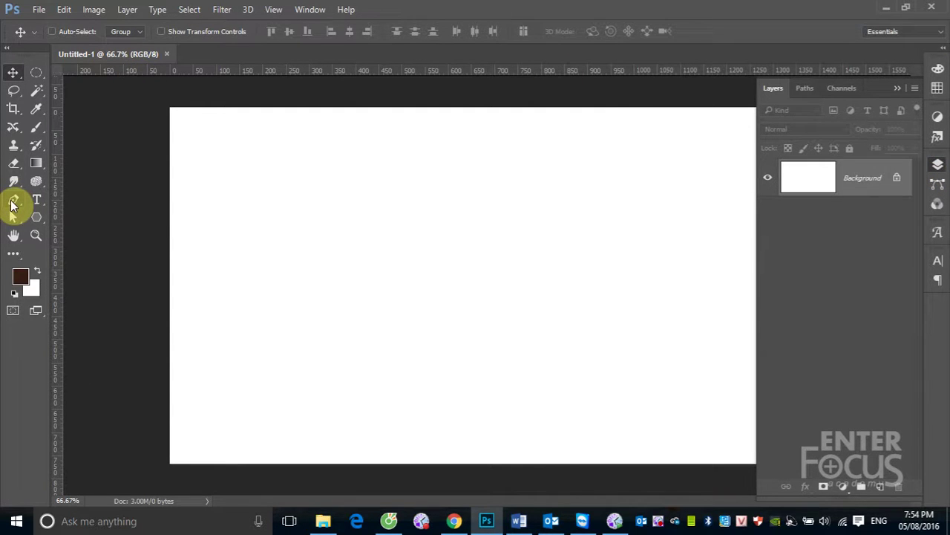
click(12, 206)
click(59, 199)
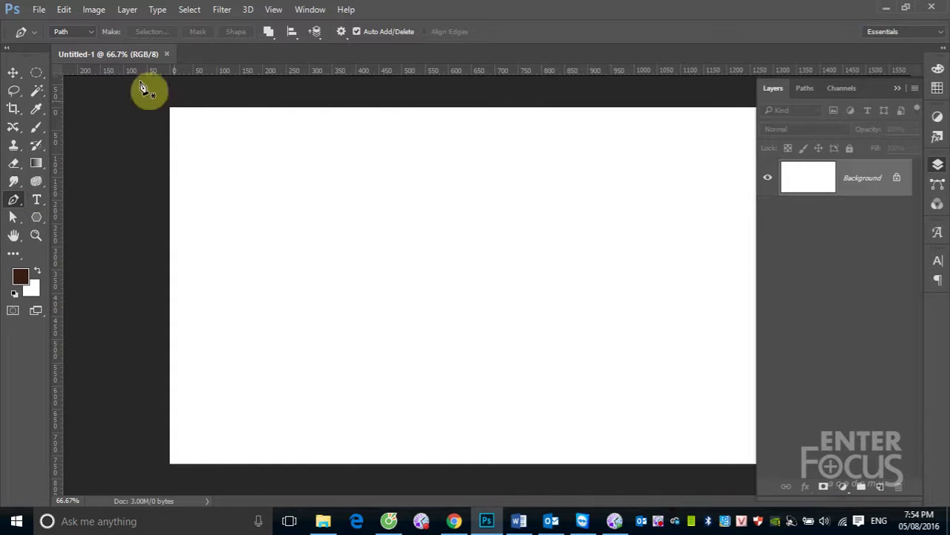
click(92, 33)
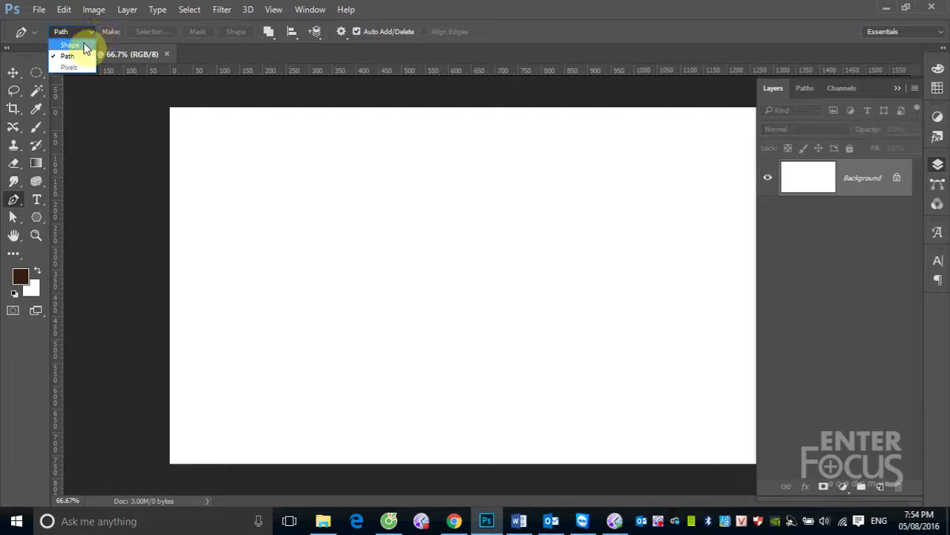
click(70, 46)
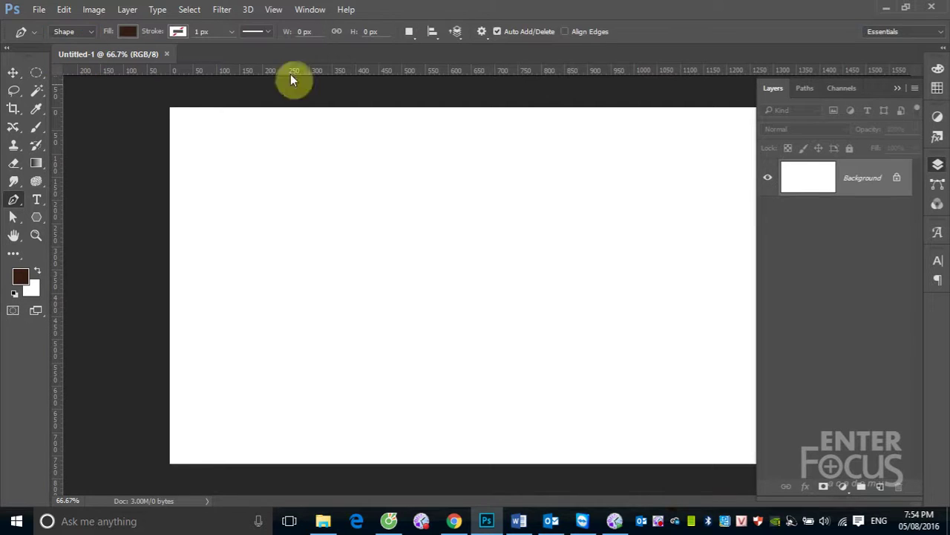
- Open rubber-duck.jpg through File > Open
click(38, 9)
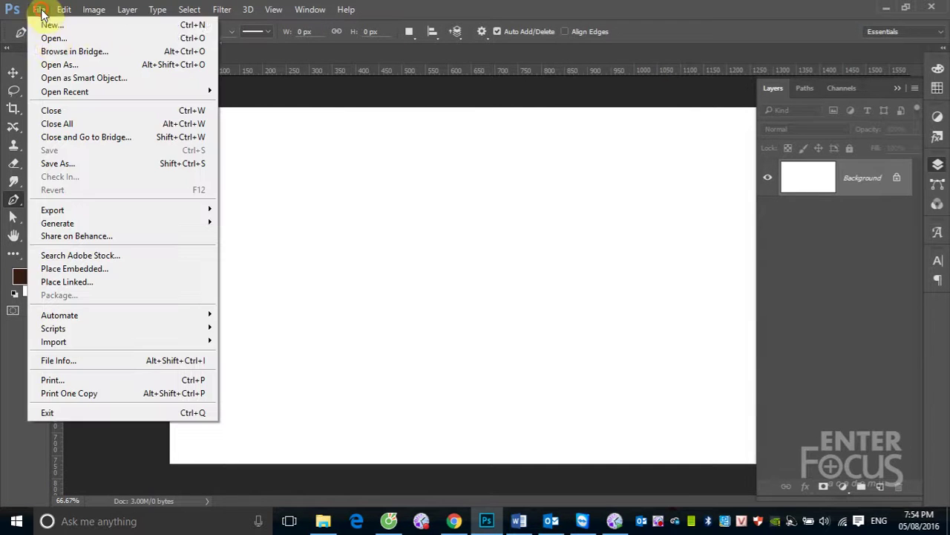
click(44, 36)
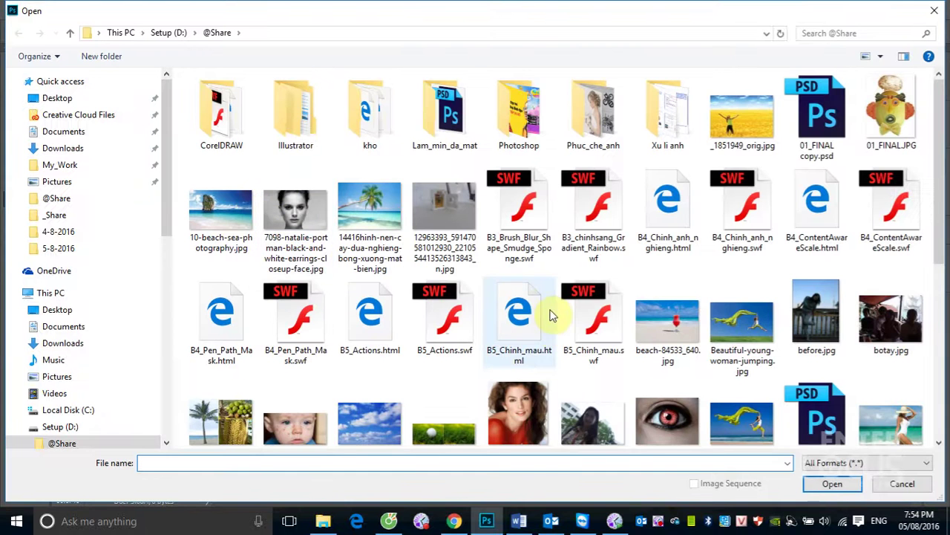
scroll(519, 297, down, 5)
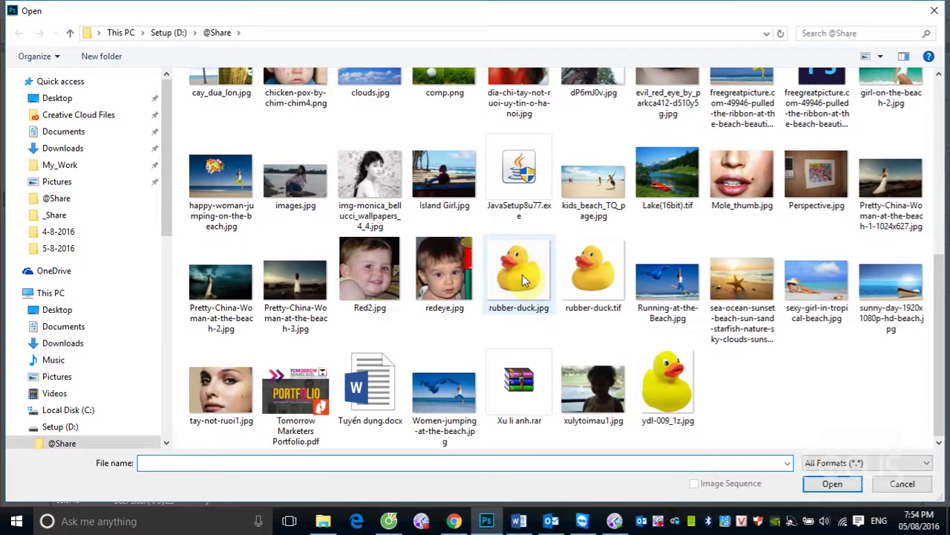
click(547, 280)
click(846, 485)
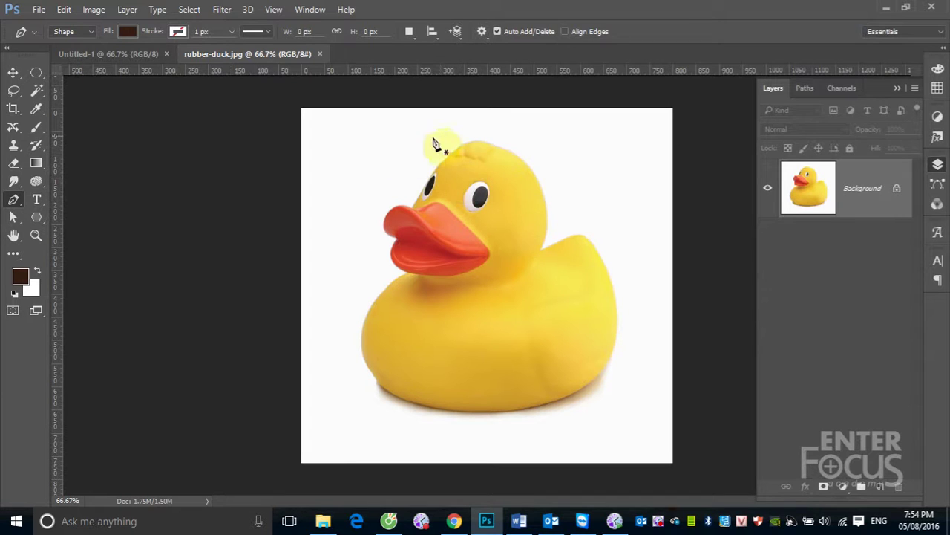
- Zoom in on the duck and place the first shape anchor on the beak
key(ctrl+space)
drag(339, 131, 720, 434)
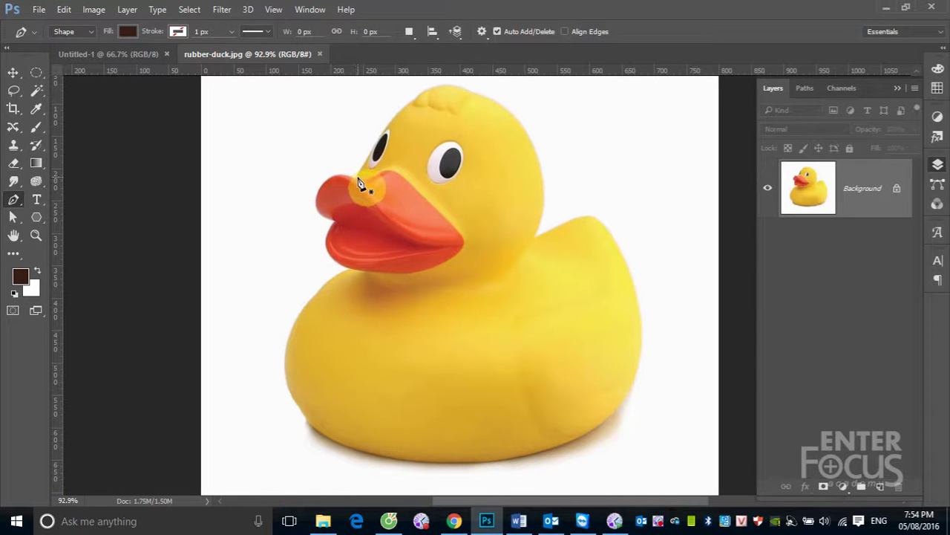
click(355, 177)
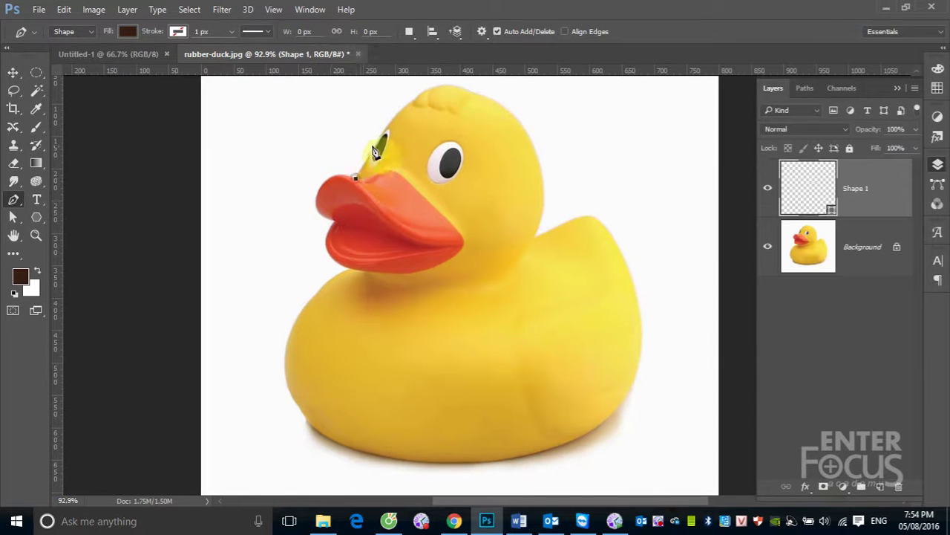
- Add curved anchors along the head's edge up and over the crown
drag(293, 89, 526, 233)
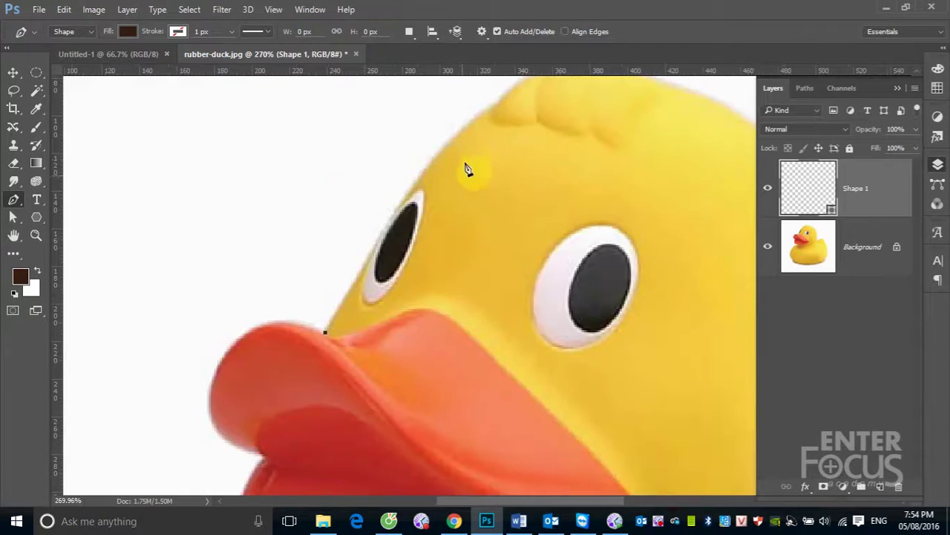
drag(420, 179, 444, 145)
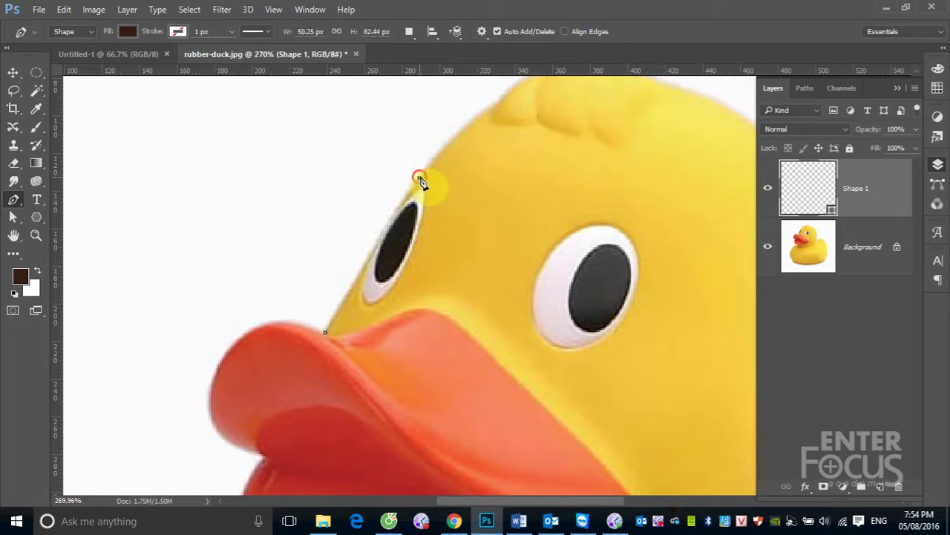
click(454, 128)
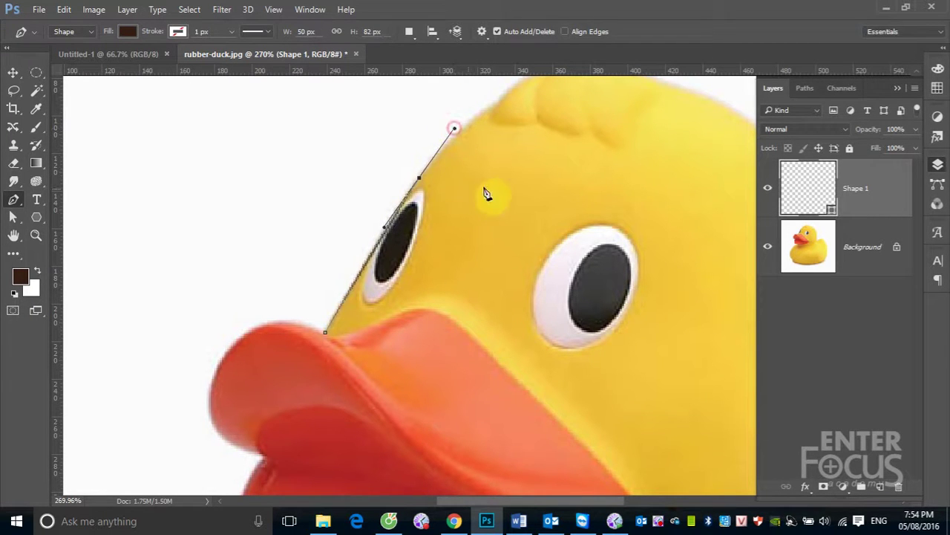
scroll(486, 194, up, 3)
scroll(486, 193, right, 3)
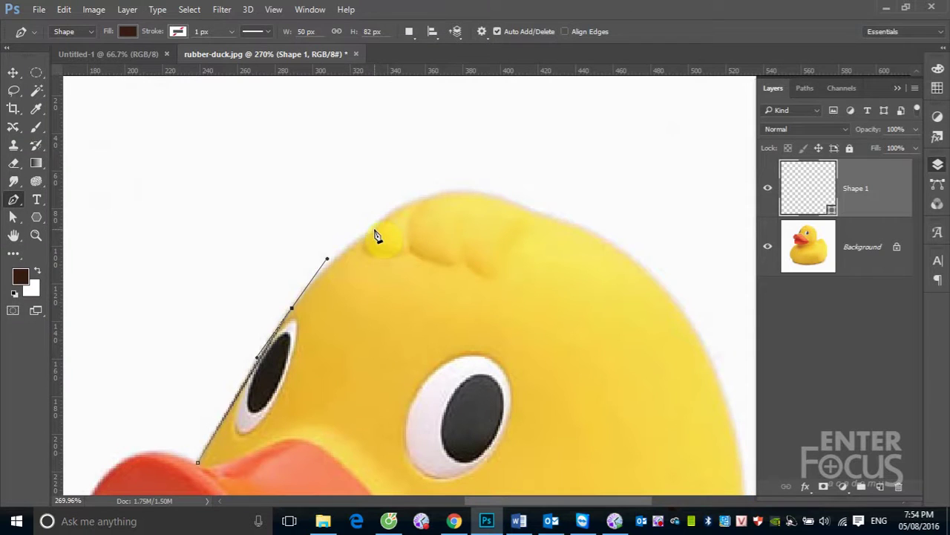
click(371, 231)
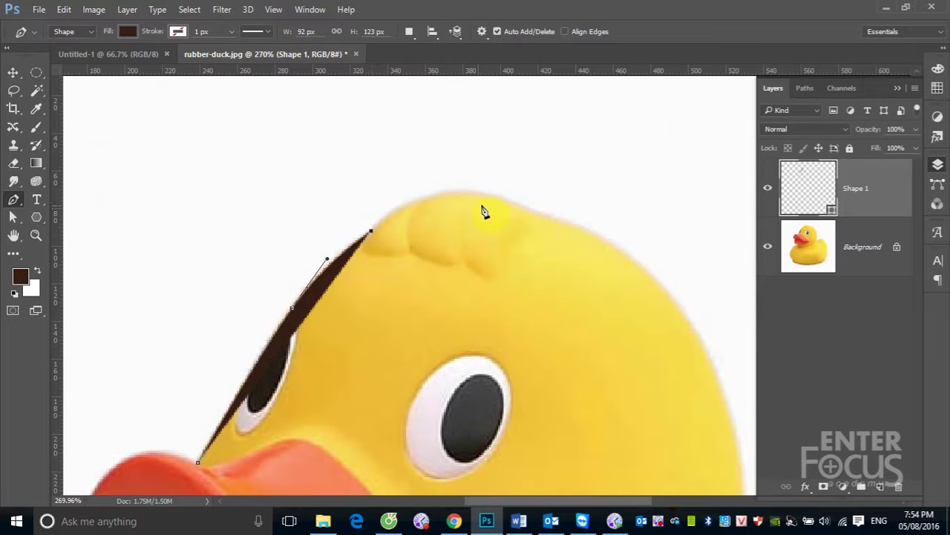
mouse_move(546, 218)
mouse_down()
mouse_move(666, 287)
mouse_move(613, 232)
mouse_up()
- Continue the brown outline down the neck, along the back and around the tail
key(ctrl+0)
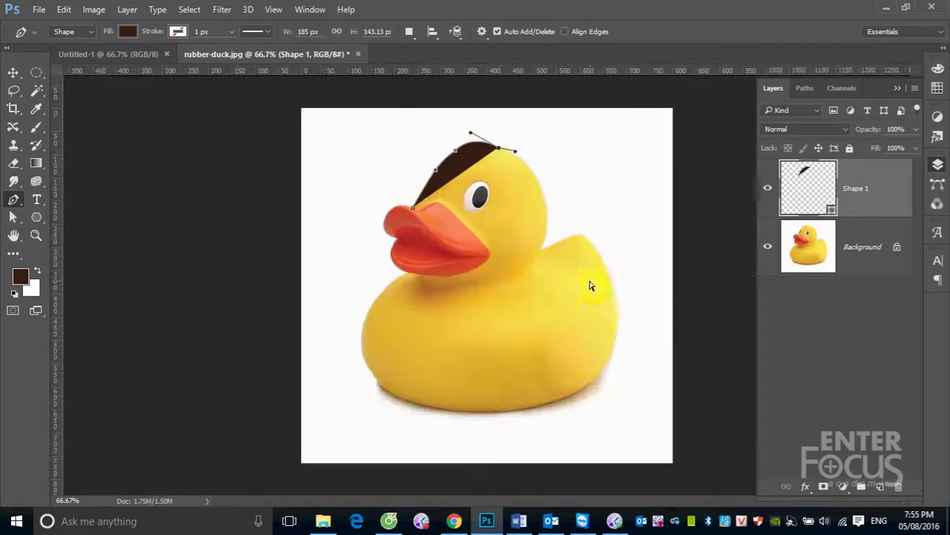
mouse_move(546, 208)
mouse_down()
mouse_move(551, 245)
mouse_move(548, 223)
mouse_up()
click(541, 250)
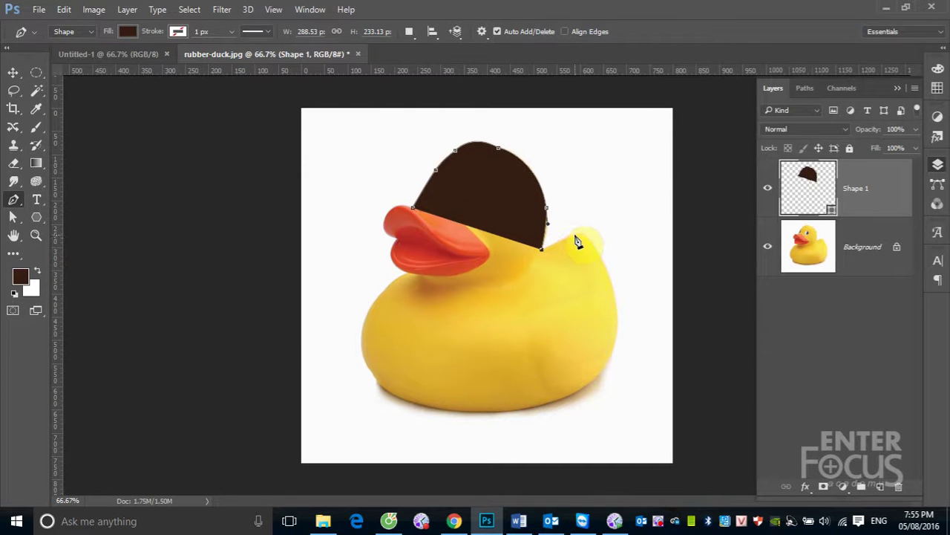
drag(573, 236, 582, 234)
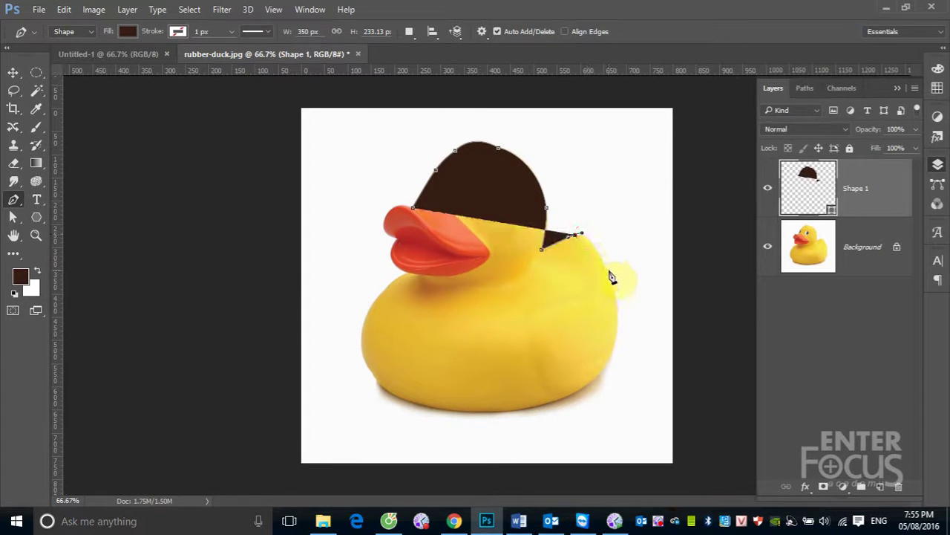
drag(609, 274, 618, 305)
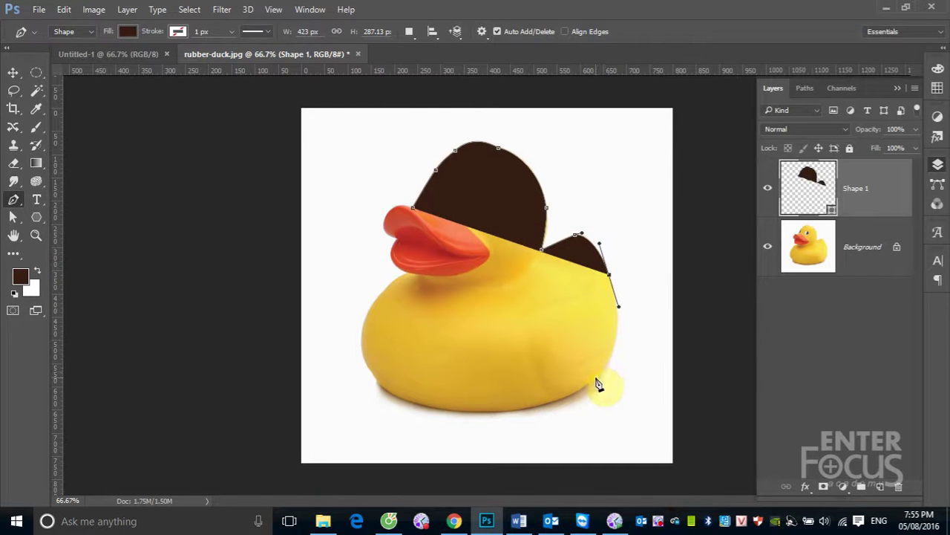
drag(594, 379, 562, 421)
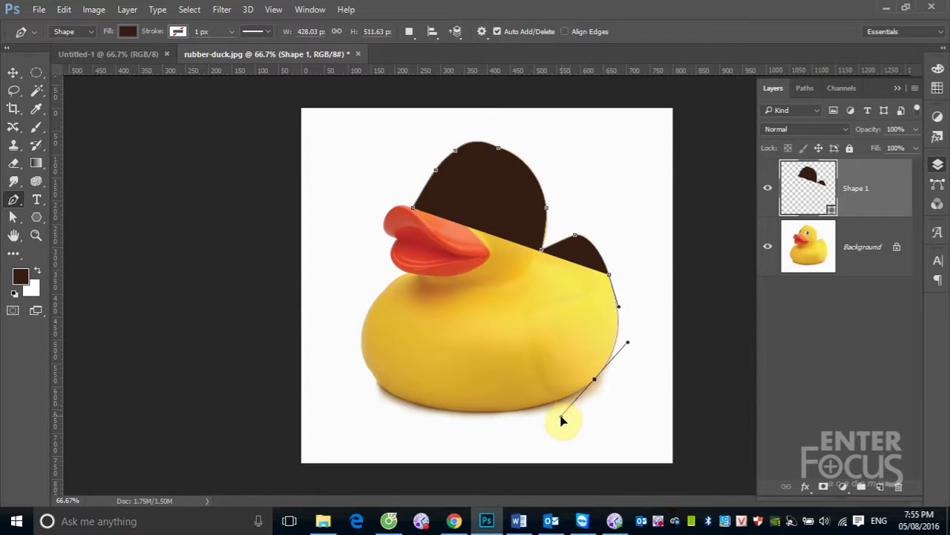
drag(562, 420, 562, 420)
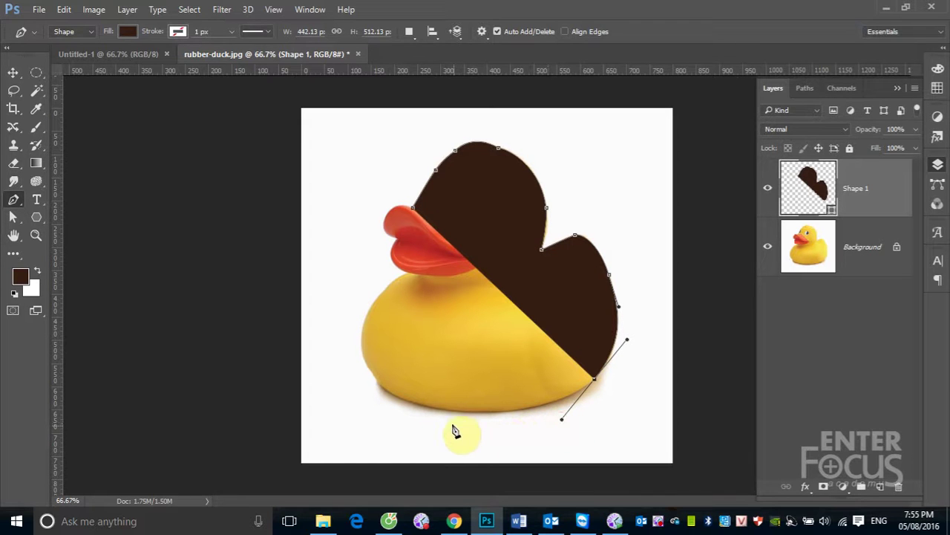
- Close the outline along the bottom, up the chest and around the beak
mouse_move(405, 401)
mouse_down()
mouse_move(342, 386)
mouse_move(364, 385)
mouse_up()
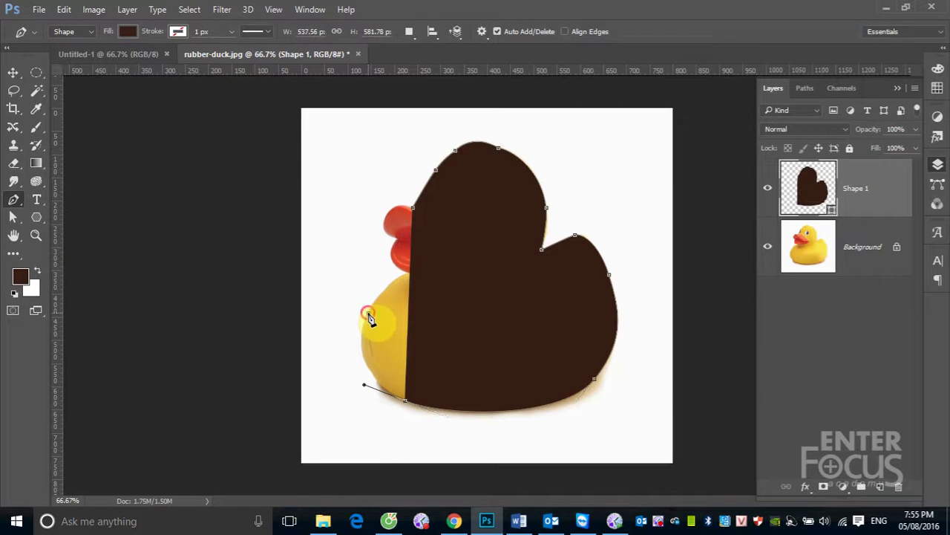
mouse_move(369, 316)
mouse_down()
mouse_move(381, 283)
mouse_move(384, 290)
mouse_up()
drag(385, 290, 383, 285)
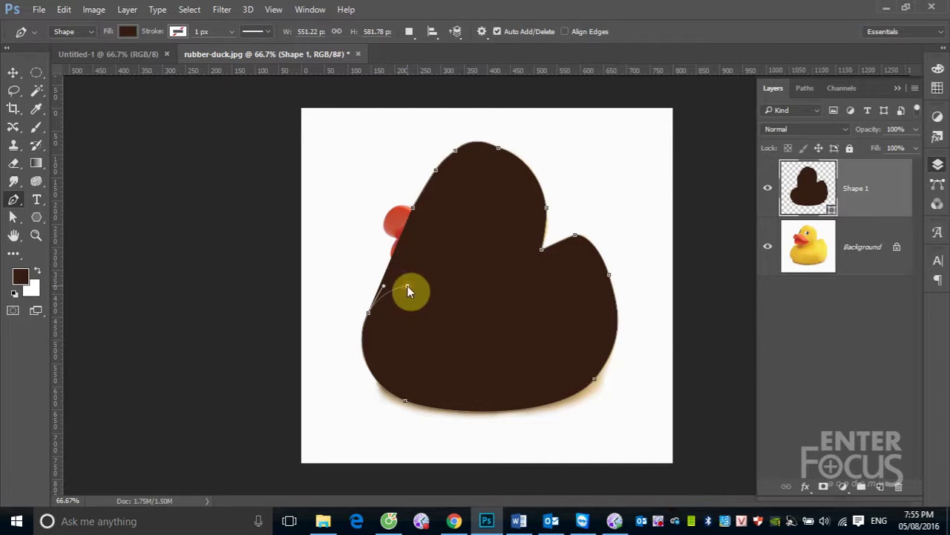
drag(416, 288, 407, 286)
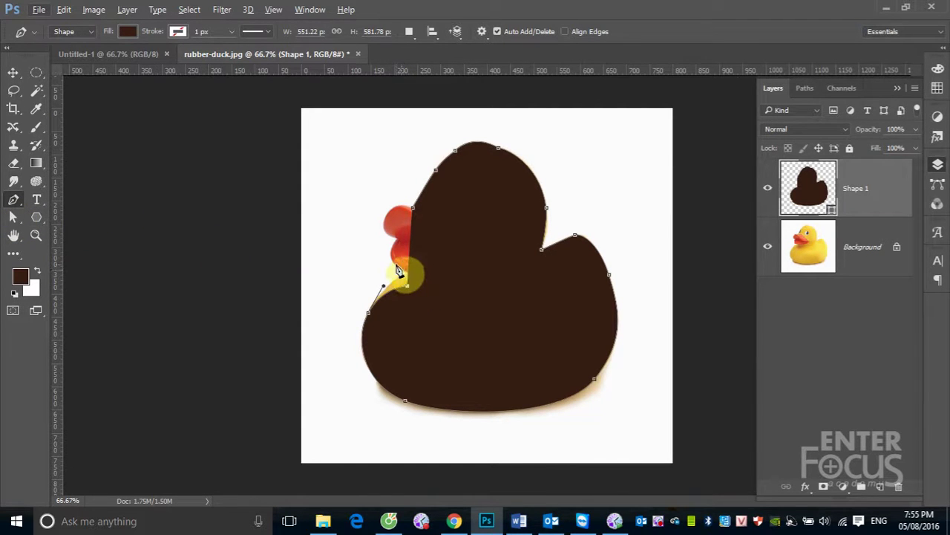
mouse_move(400, 241)
mouse_down()
mouse_move(413, 240)
mouse_move(385, 236)
mouse_move(414, 215)
mouse_up()
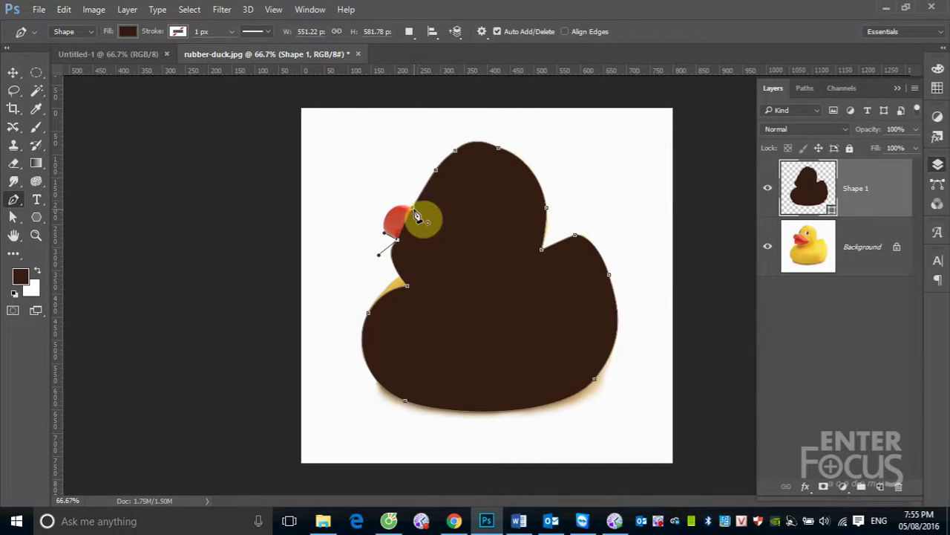
drag(413, 210, 446, 217)
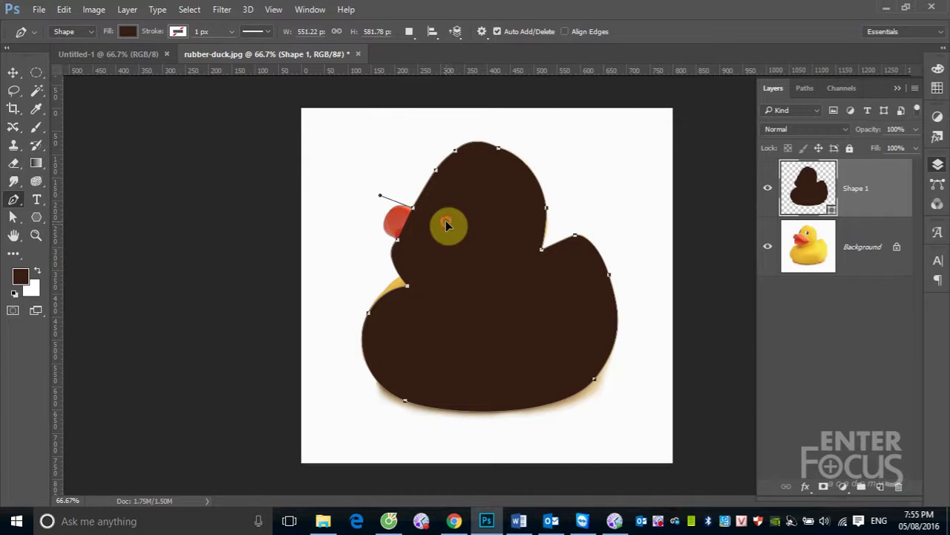
drag(395, 253, 393, 256)
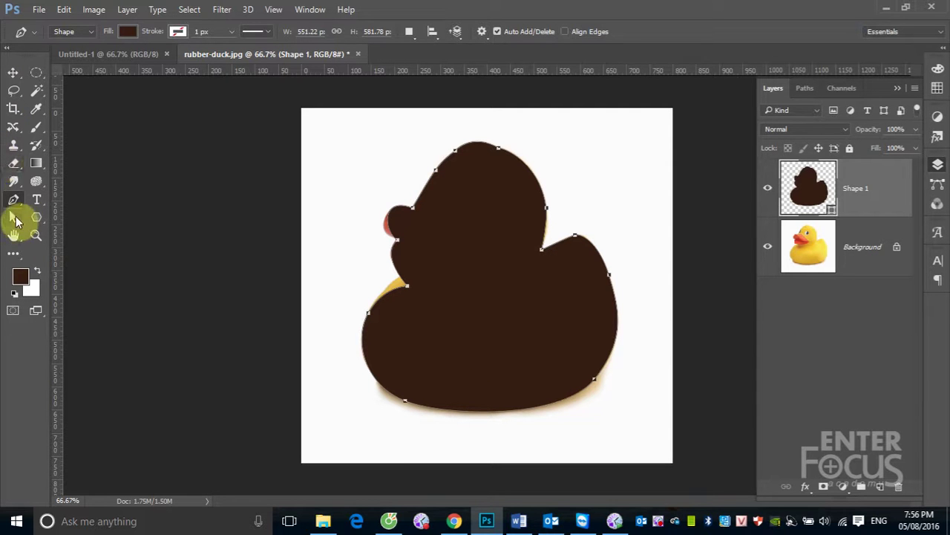
click(13, 217)
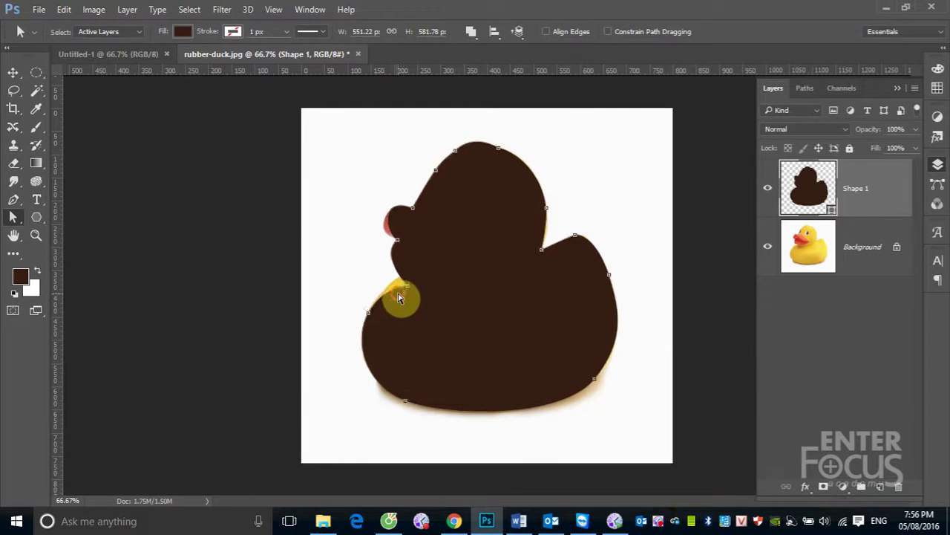
mouse_move(614, 521)
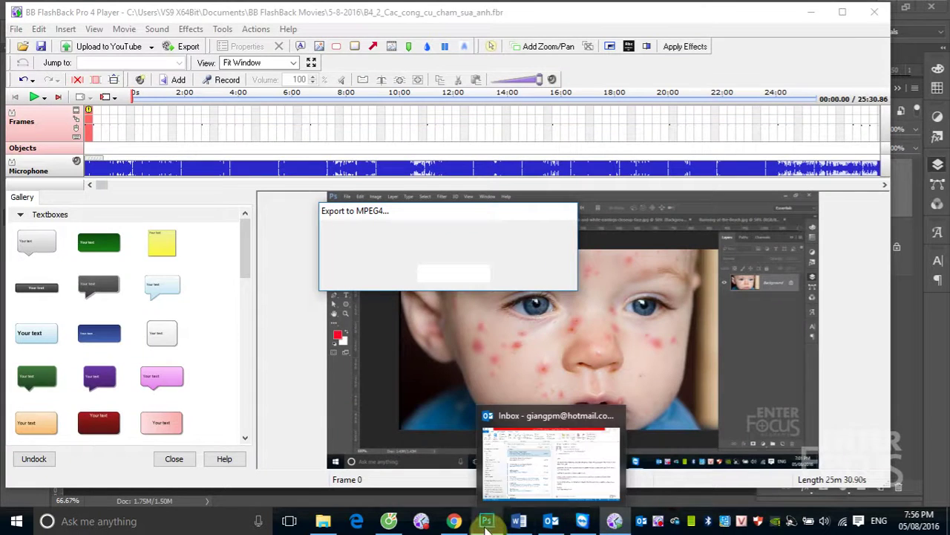
click(487, 520)
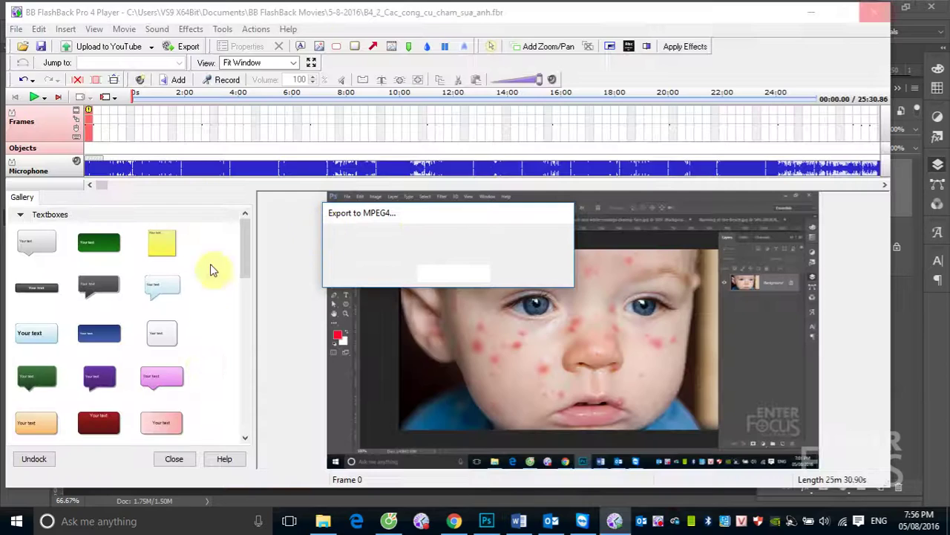
drag(396, 221, 361, 379)
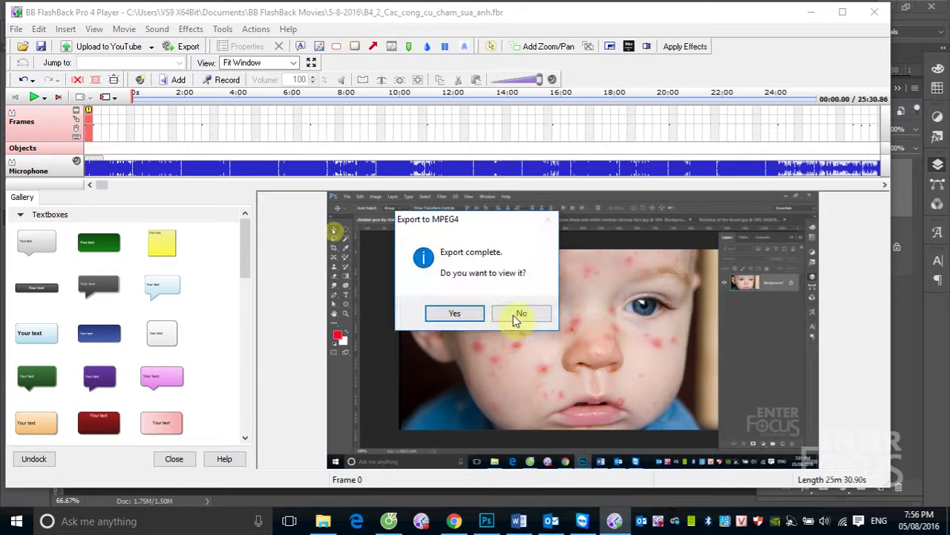
click(515, 315)
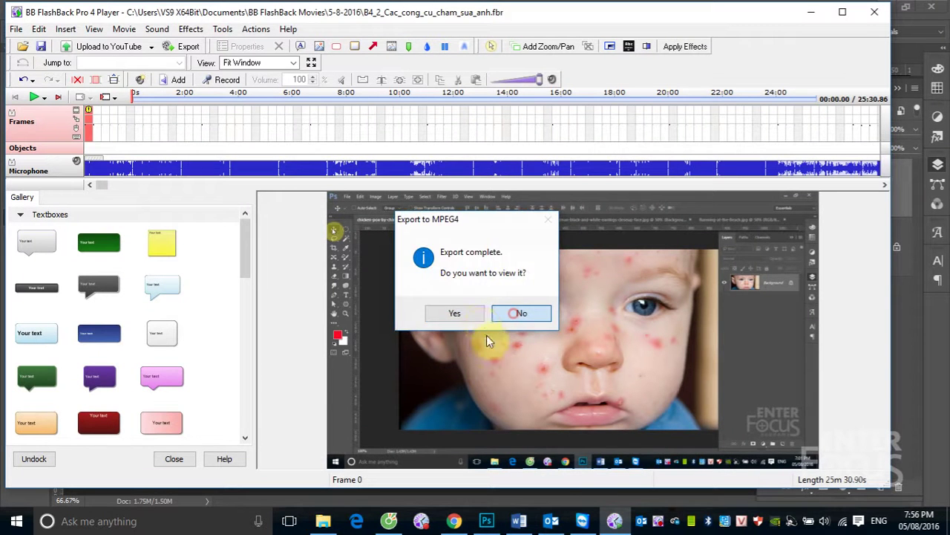
click(486, 520)
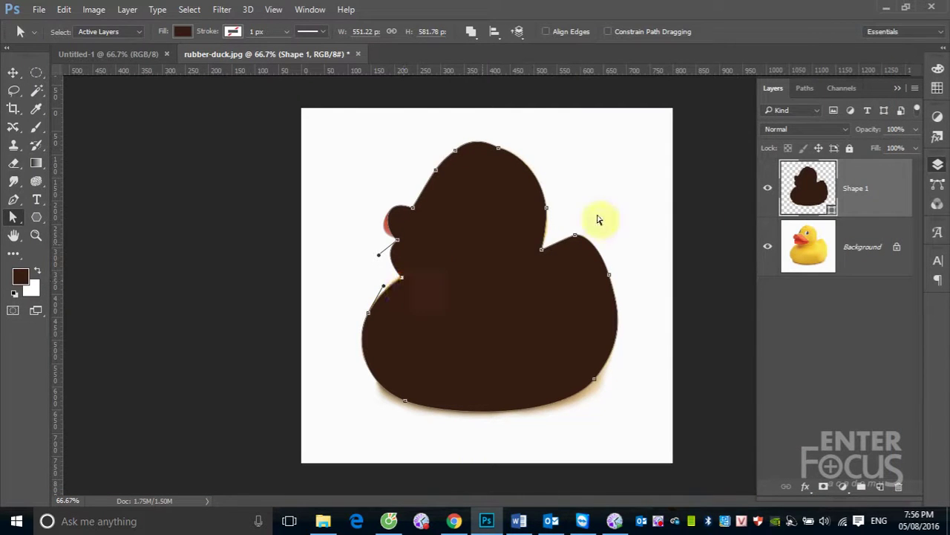
- Drag the neck anchor's handle so the head joins the neck smoothly
click(843, 200)
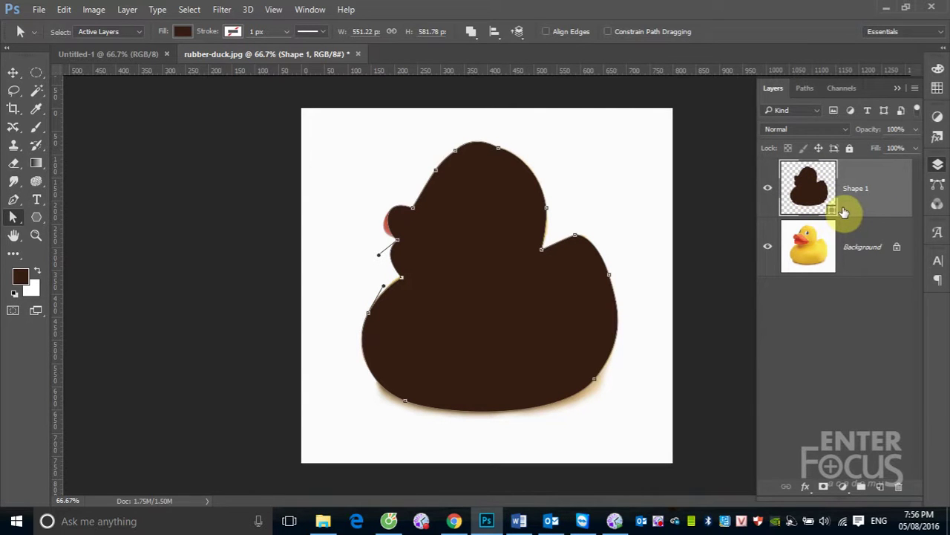
click(397, 242)
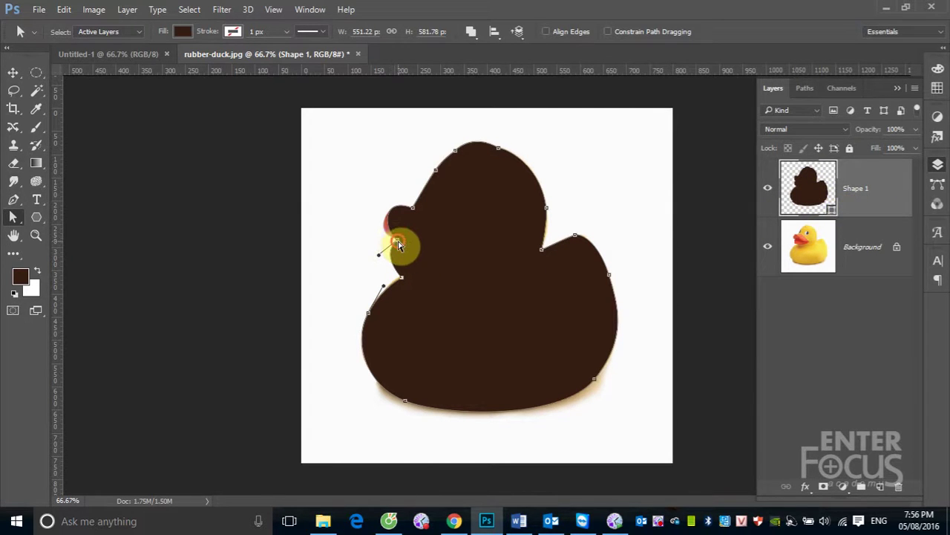
drag(397, 241, 379, 238)
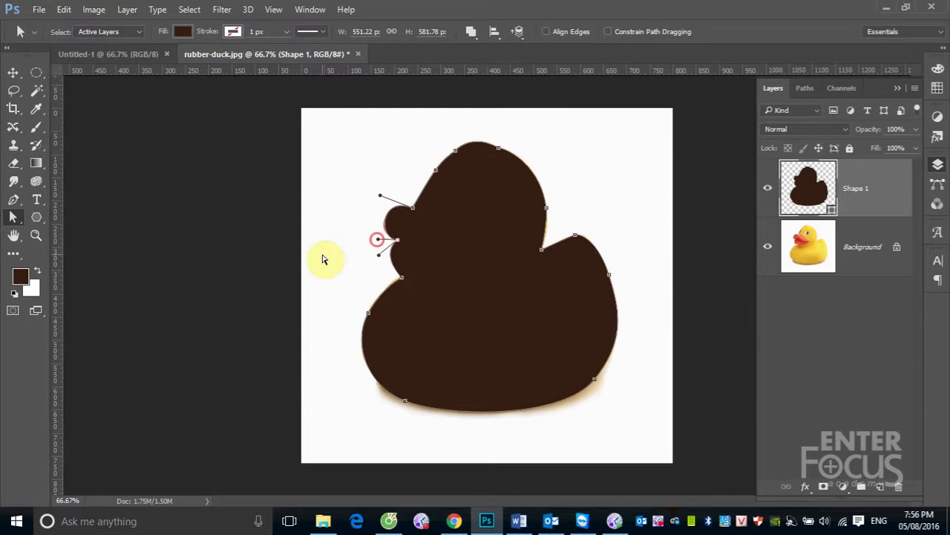
click(13, 72)
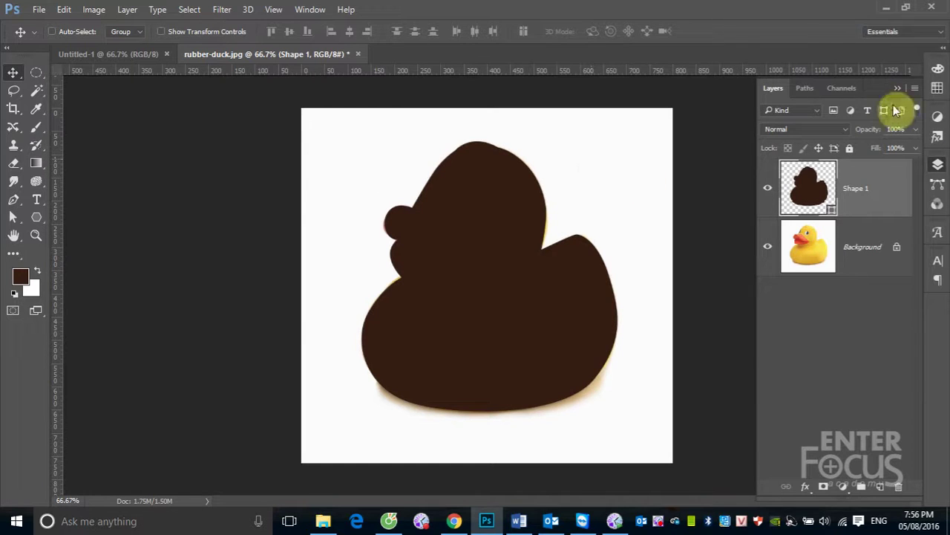
- Create a new Path 2, set the Pen to Path mode, and hide Shape 1
click(807, 90)
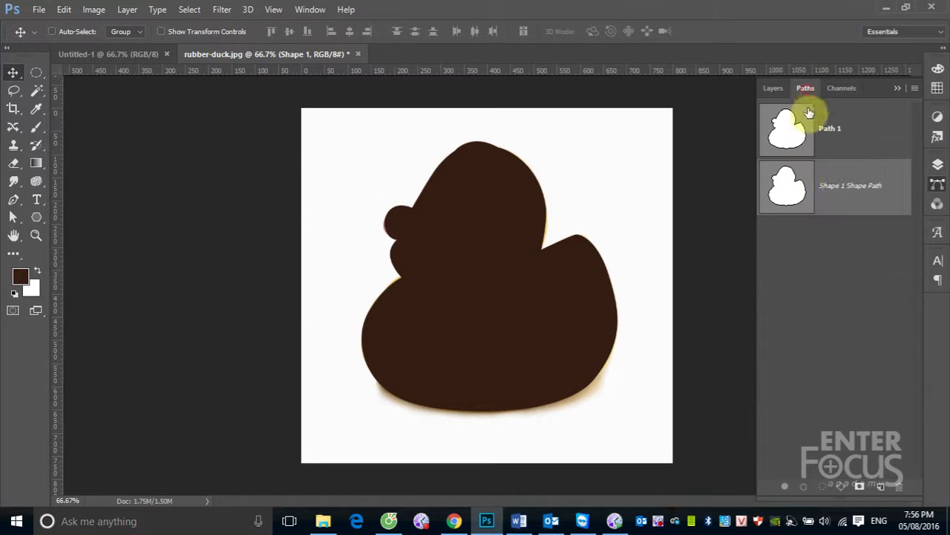
click(879, 488)
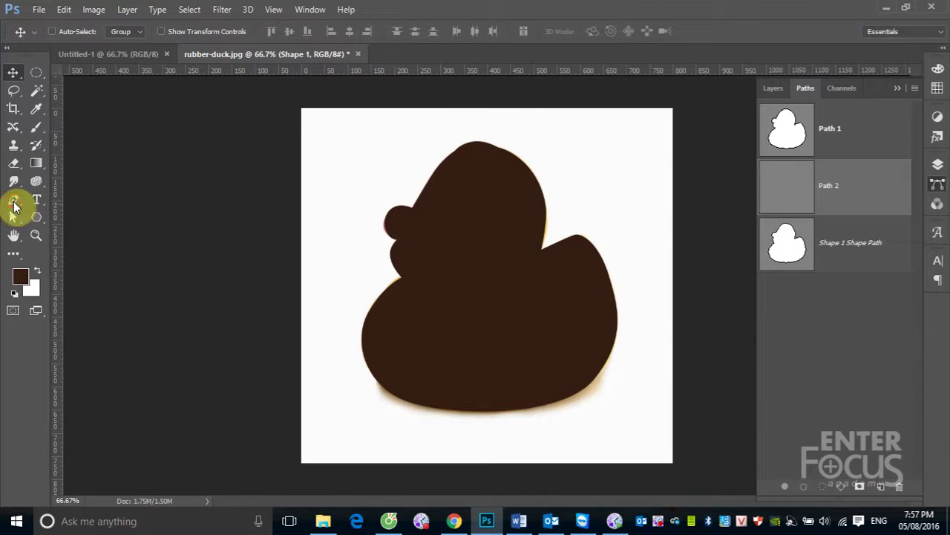
click(13, 206)
click(90, 32)
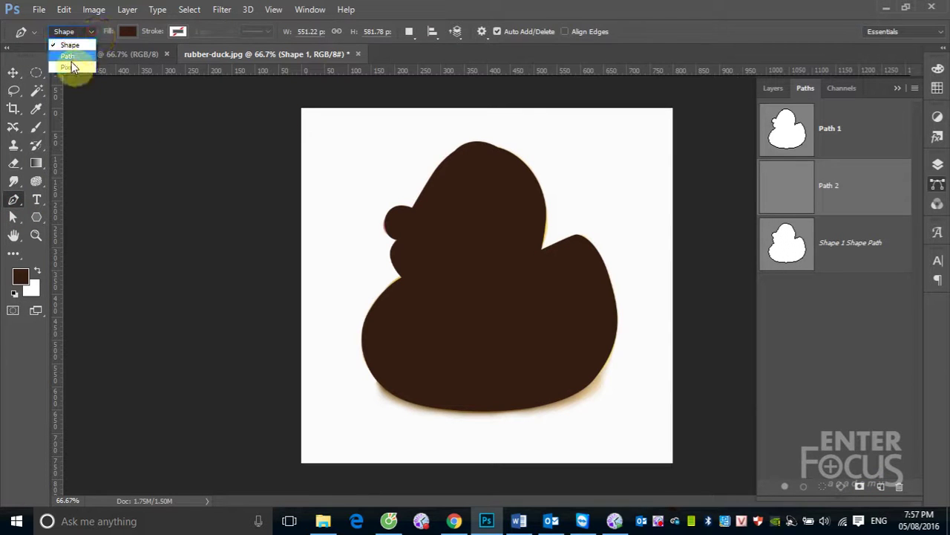
click(67, 56)
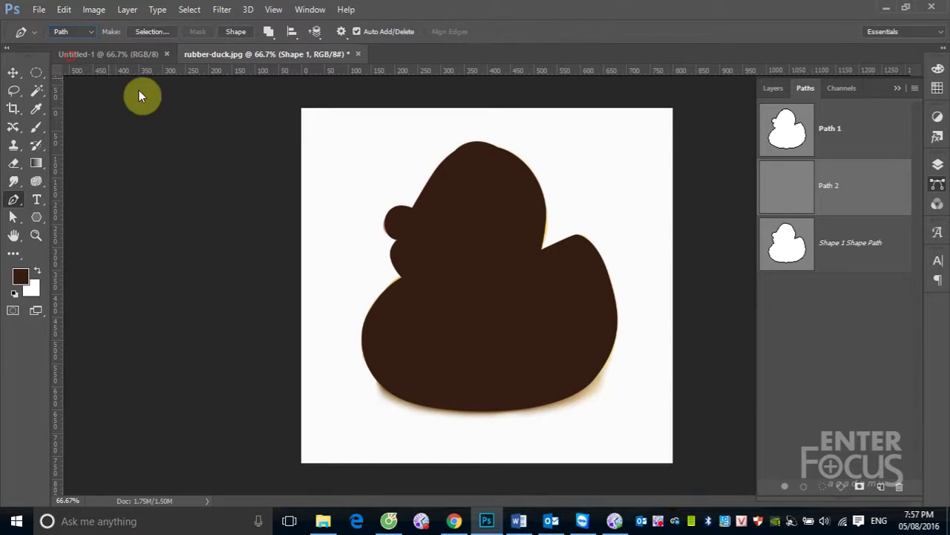
click(774, 89)
click(767, 188)
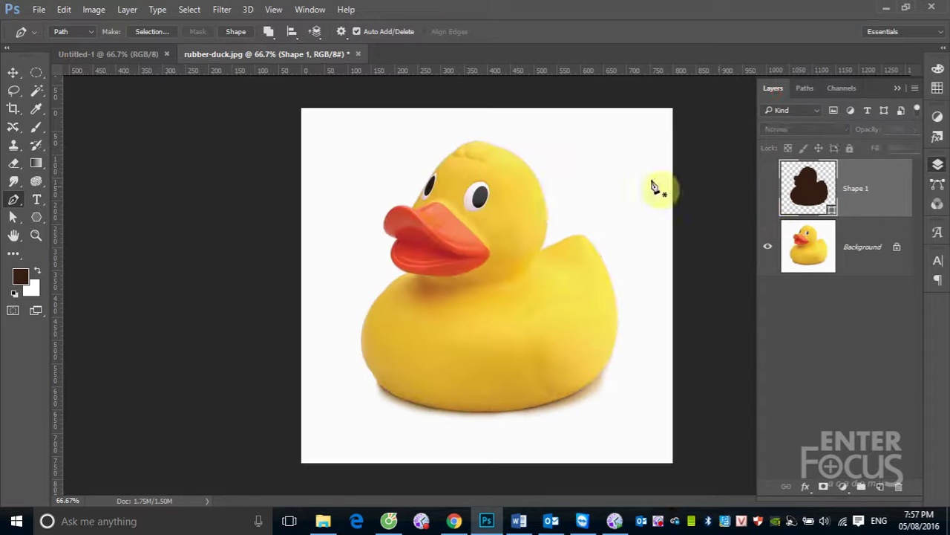
- Trace Path 2 from the beak over the head and onto the duck's back
click(412, 208)
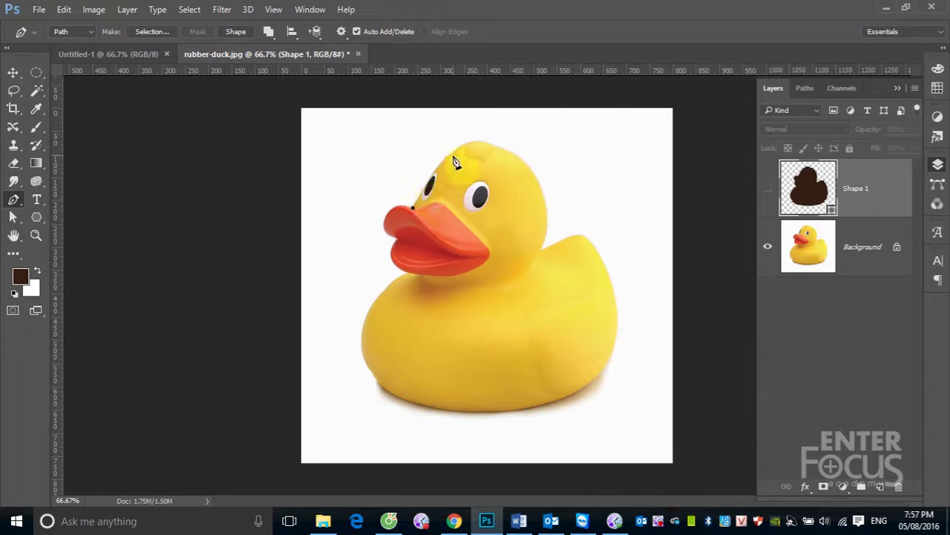
mouse_move(453, 155)
mouse_down()
mouse_move(479, 149)
mouse_move(458, 147)
mouse_move(522, 158)
mouse_up()
drag(547, 214, 553, 259)
alt+click(547, 214)
drag(539, 250, 532, 265)
alt+click(540, 249)
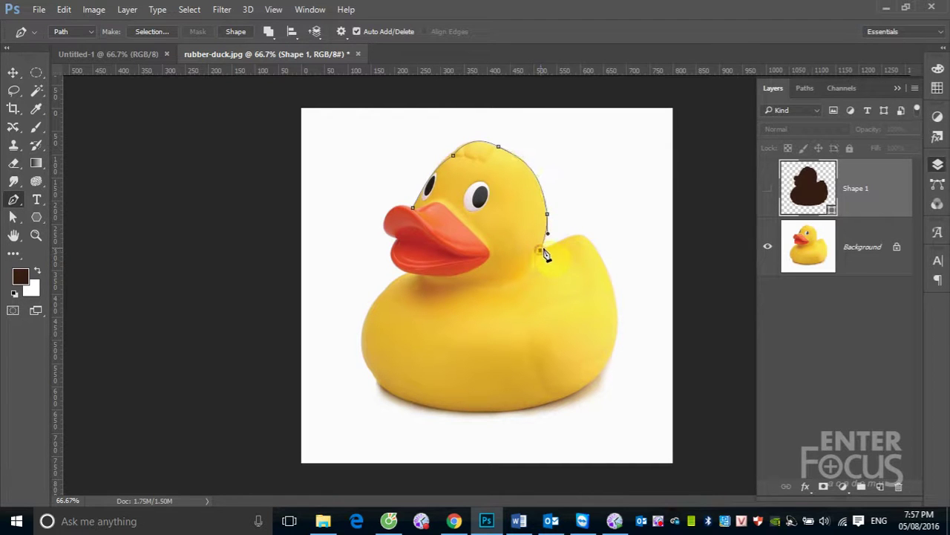
drag(581, 235, 600, 231)
alt+click(581, 234)
- Continue Path 2 around the tail, base and chest, closing it above the beak
drag(607, 272, 620, 314)
drag(586, 386, 542, 424)
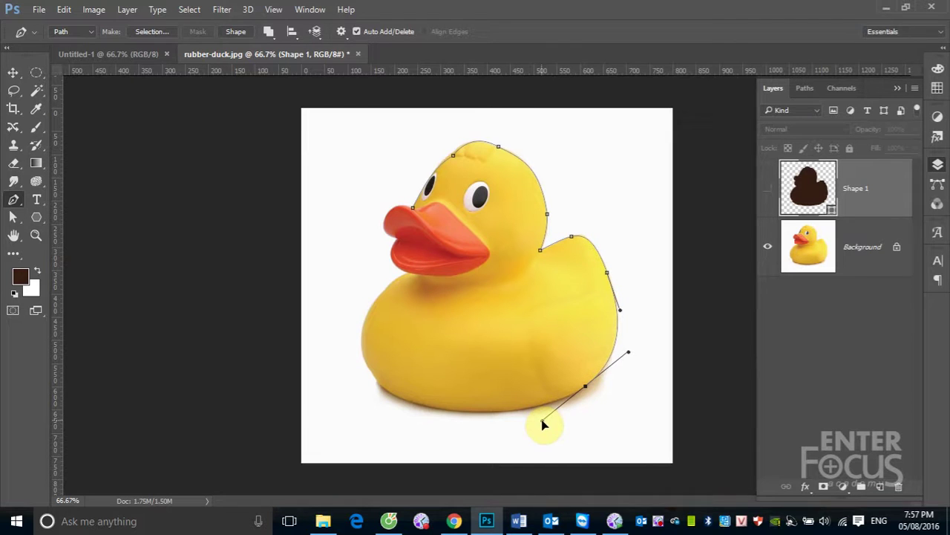
mouse_move(379, 384)
mouse_down()
mouse_move(359, 373)
mouse_move(355, 358)
mouse_up()
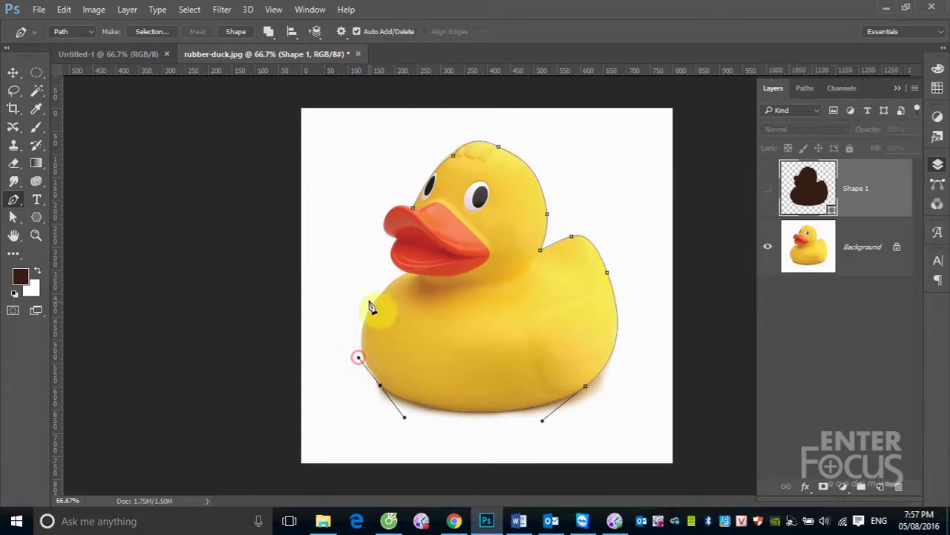
mouse_move(387, 288)
mouse_down()
mouse_move(421, 253)
mouse_move(389, 283)
mouse_move(391, 244)
mouse_up()
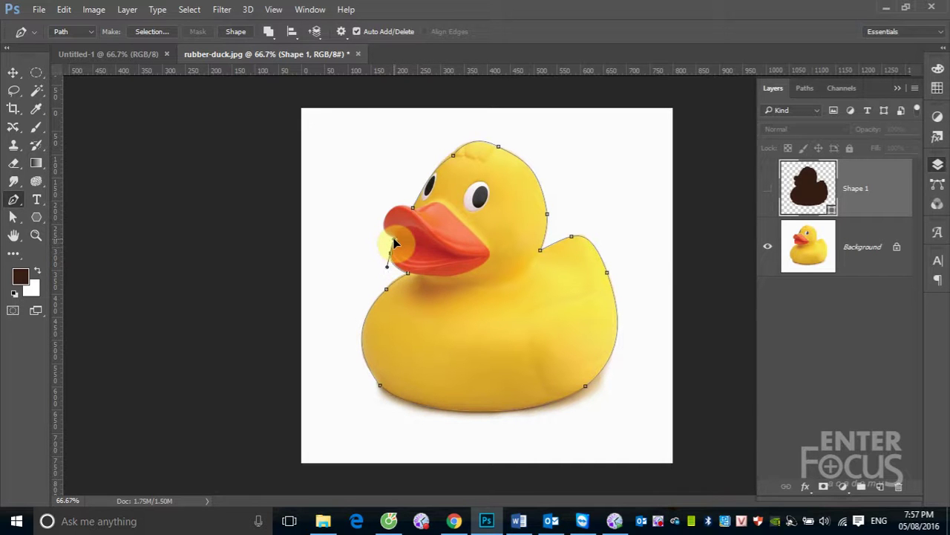
click(390, 245)
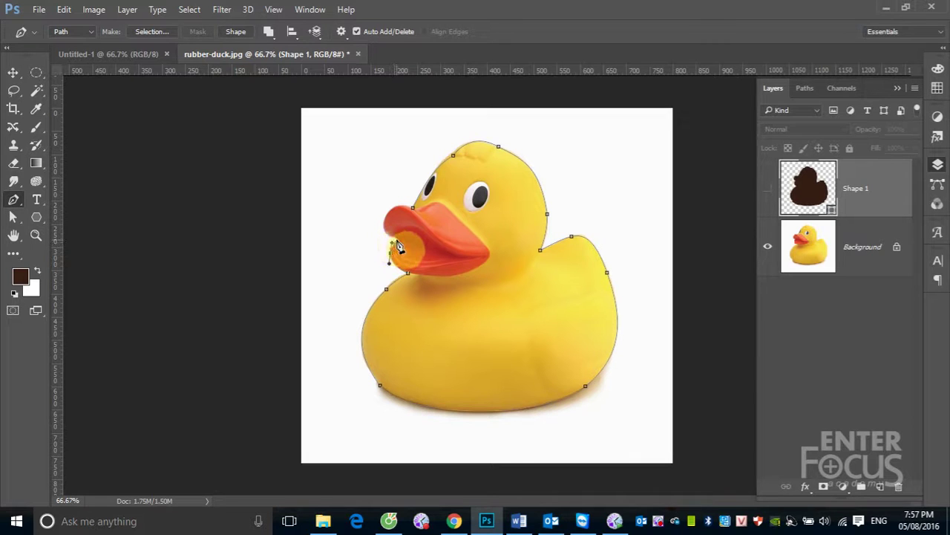
mouse_move(385, 221)
mouse_down()
mouse_move(392, 207)
mouse_move(421, 212)
mouse_up()
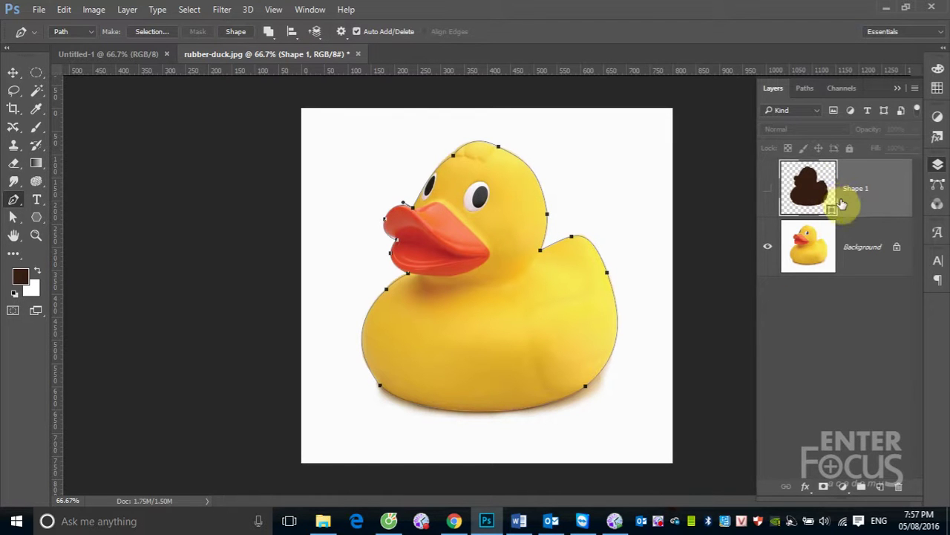
- Check Path 2 in the Paths list, then make Shape 1 visible again
click(805, 87)
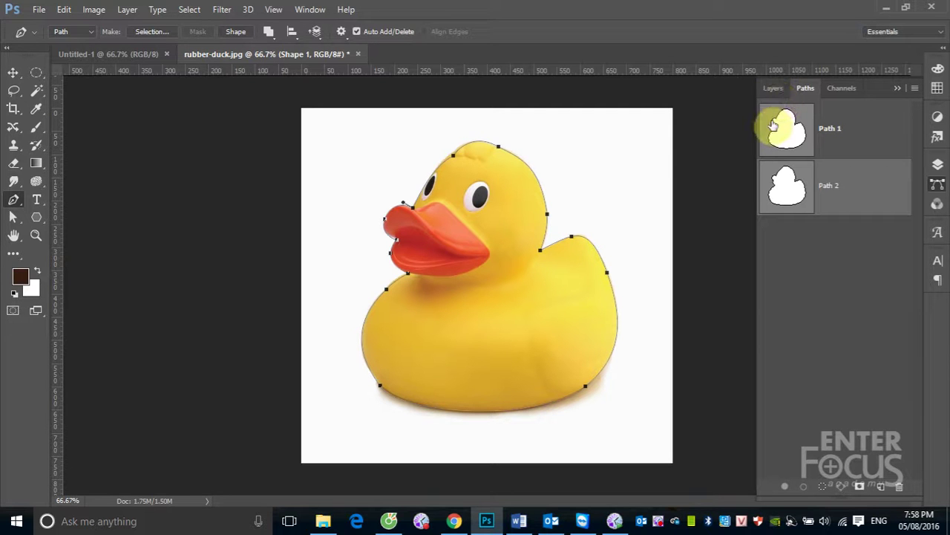
click(776, 88)
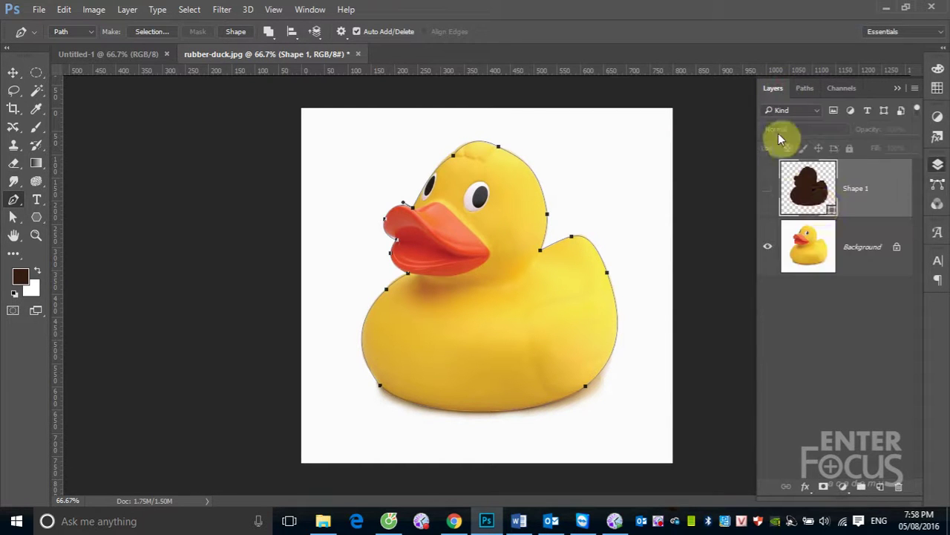
click(766, 192)
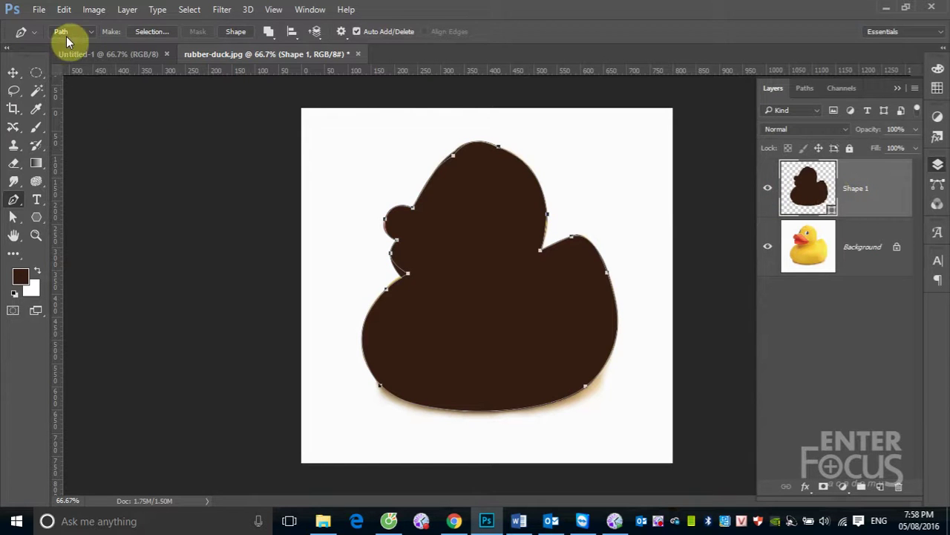
- Switch the Pen tool's mode from Path back to Shape
click(89, 32)
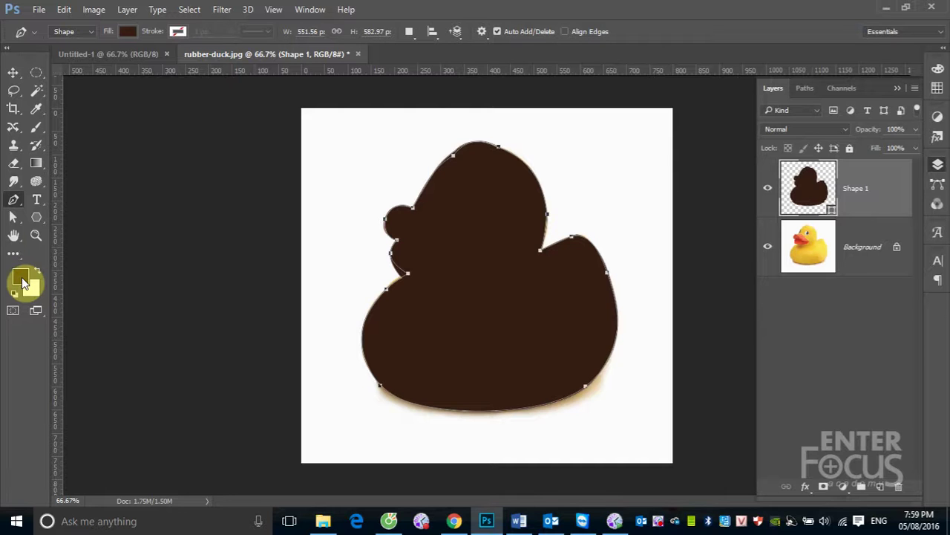
- Undo an accidental move of the whole path and switch to the Direct Selection Tool
click(13, 217)
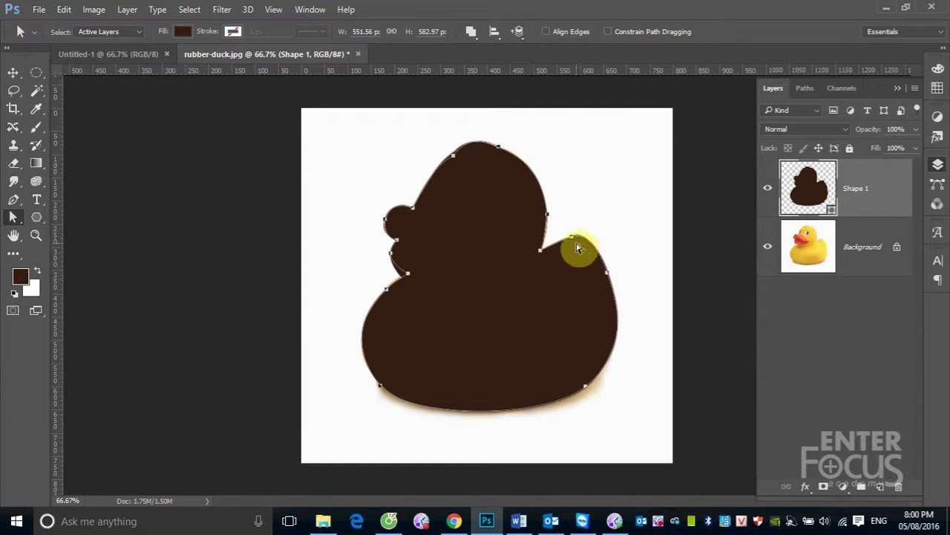
drag(572, 238, 586, 223)
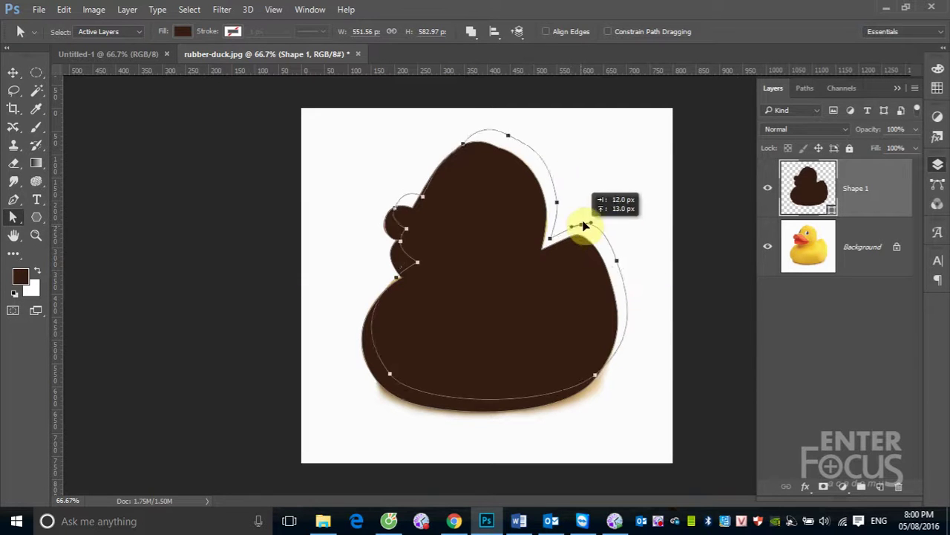
key(ctrl+z)
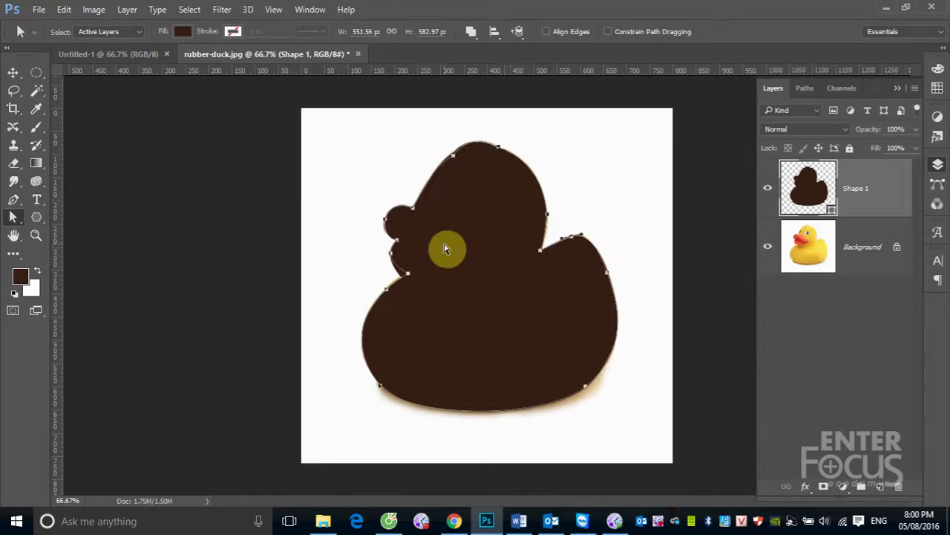
right_click(13, 221)
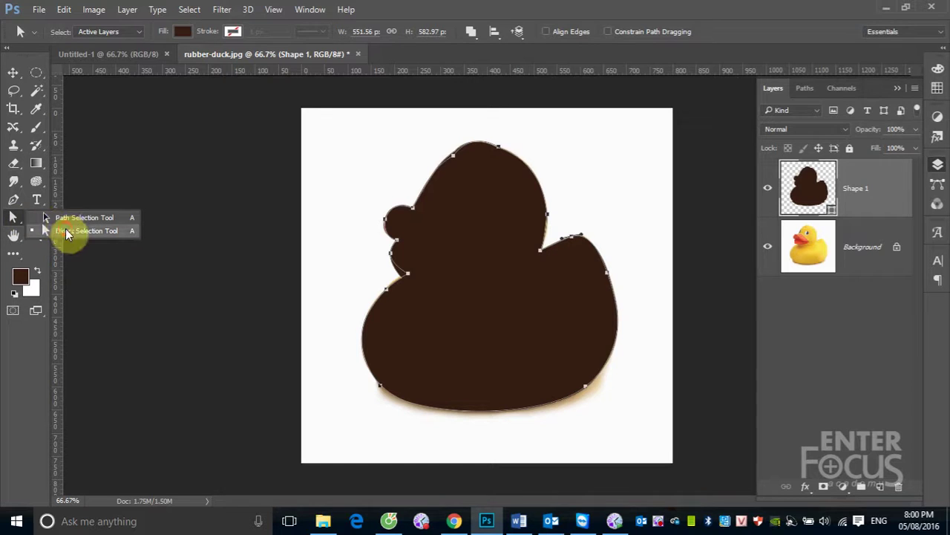
click(67, 233)
- Drag Path 2's back segment and anchor far out to the right of the duck
drag(585, 201, 590, 245)
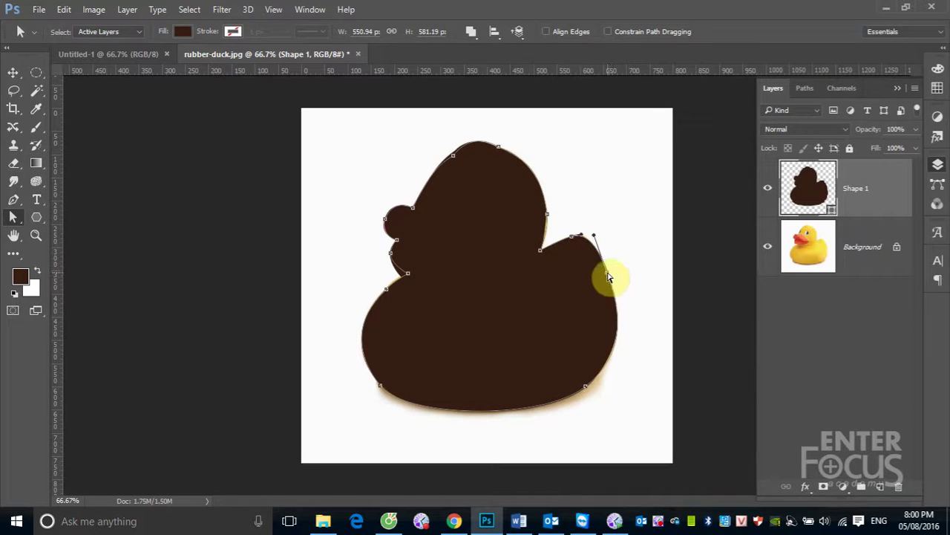
click(613, 274)
drag(613, 274, 655, 240)
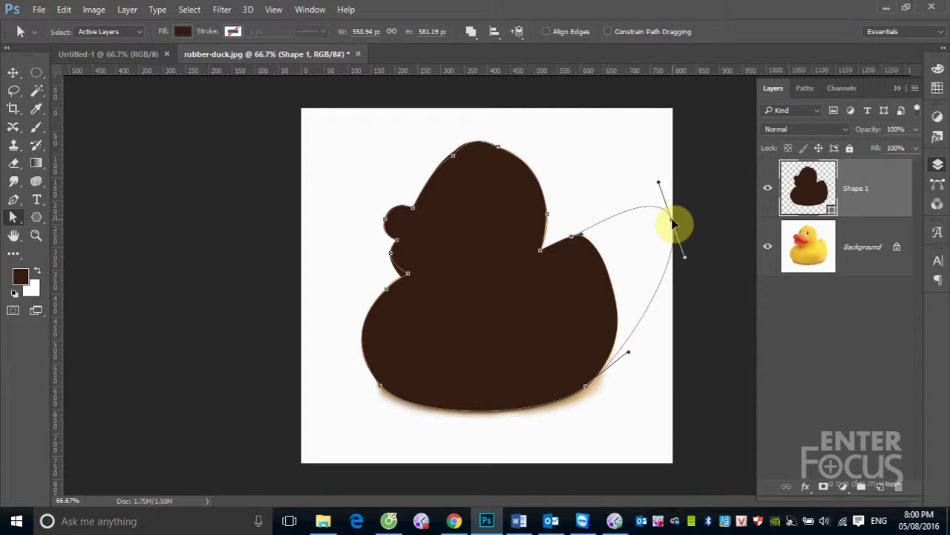
drag(674, 222, 684, 215)
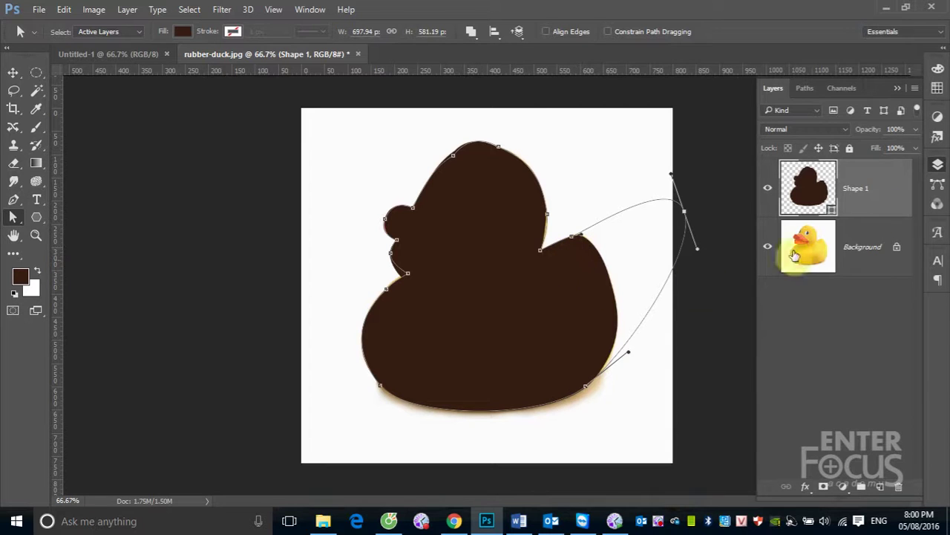
click(869, 201)
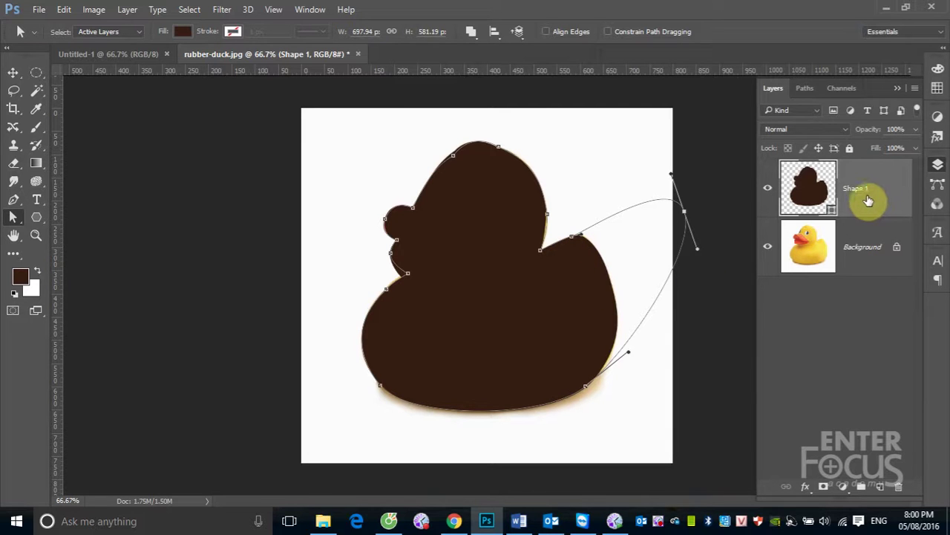
click(805, 88)
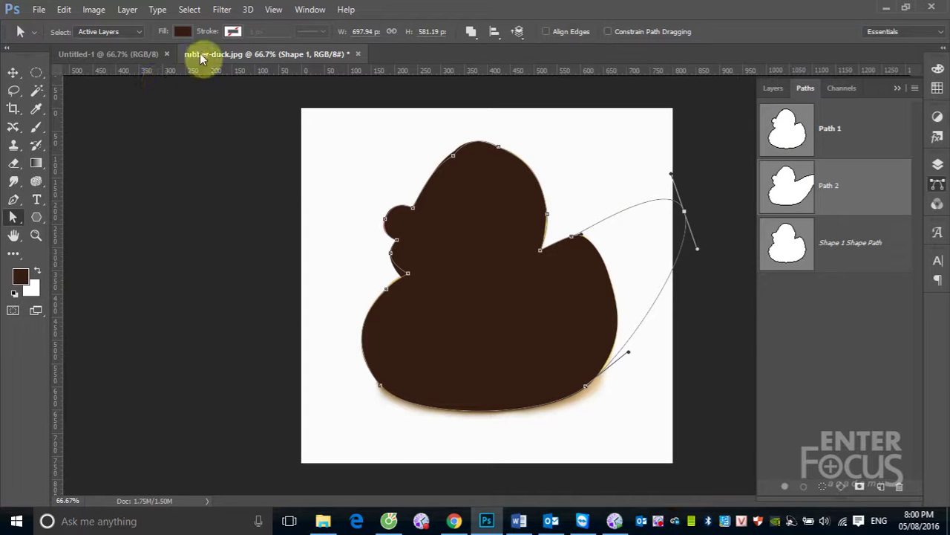
- Drag the duck shape's path to the trash, removing the brown silhouette
click(14, 75)
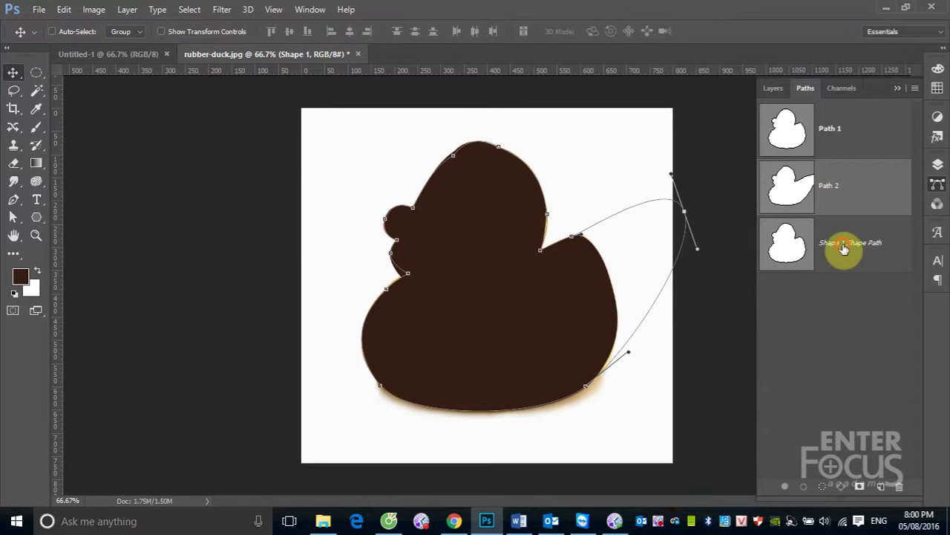
drag(843, 249, 900, 487)
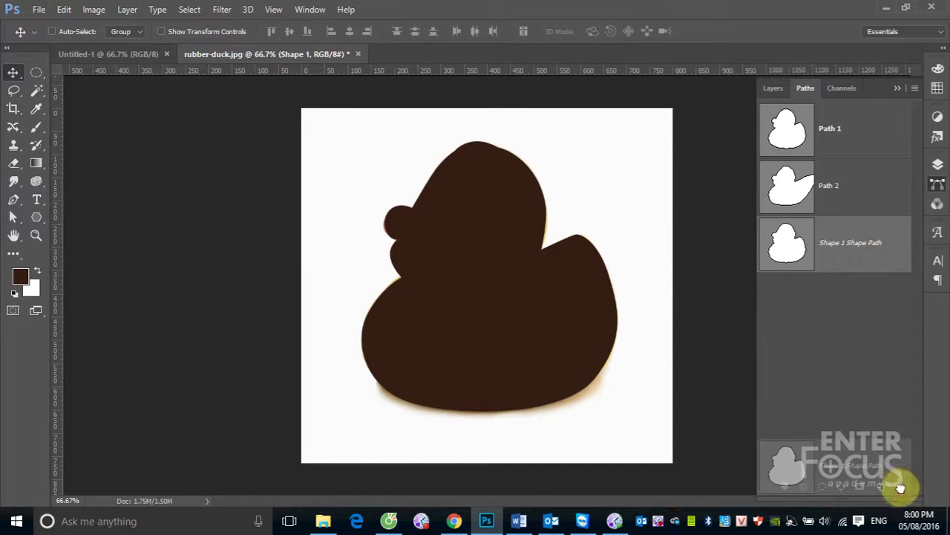
mouse_move(876, 185)
mouse_down()
mouse_move(896, 499)
mouse_move(898, 485)
mouse_up()
- Select Path 2 in the Paths list and drag it to the trash
click(783, 86)
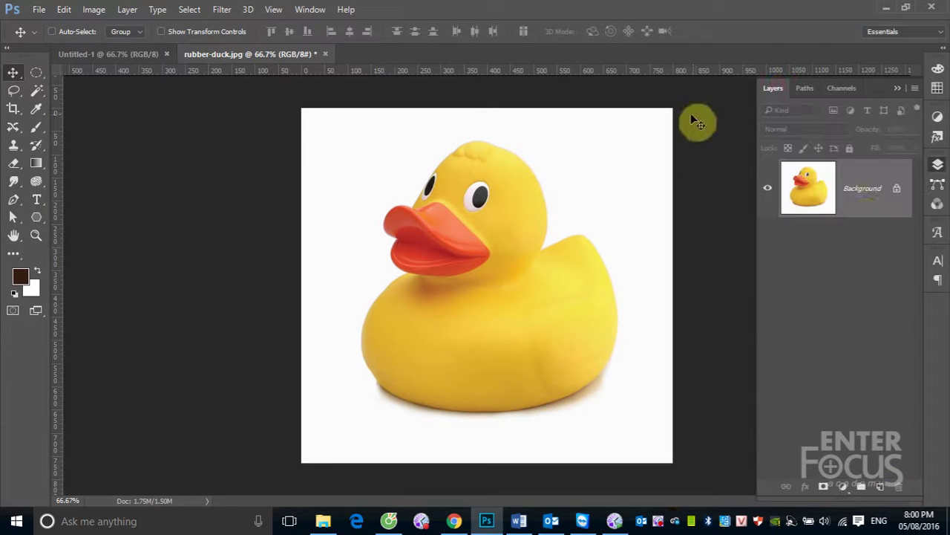
click(805, 86)
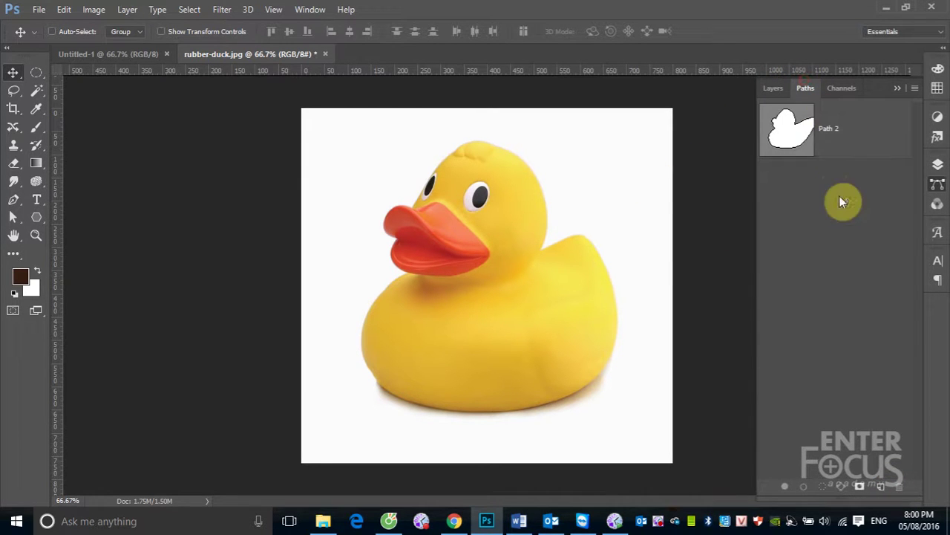
click(839, 149)
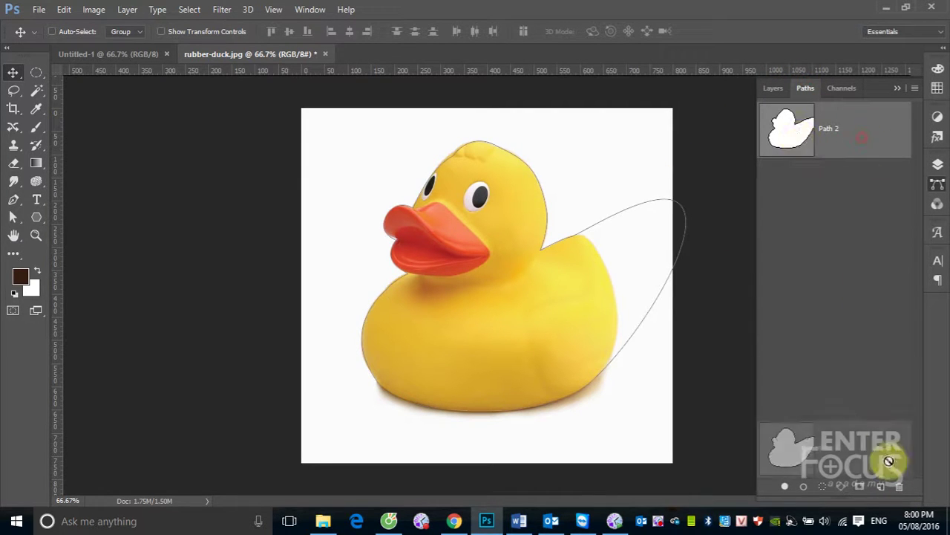
drag(881, 155, 897, 485)
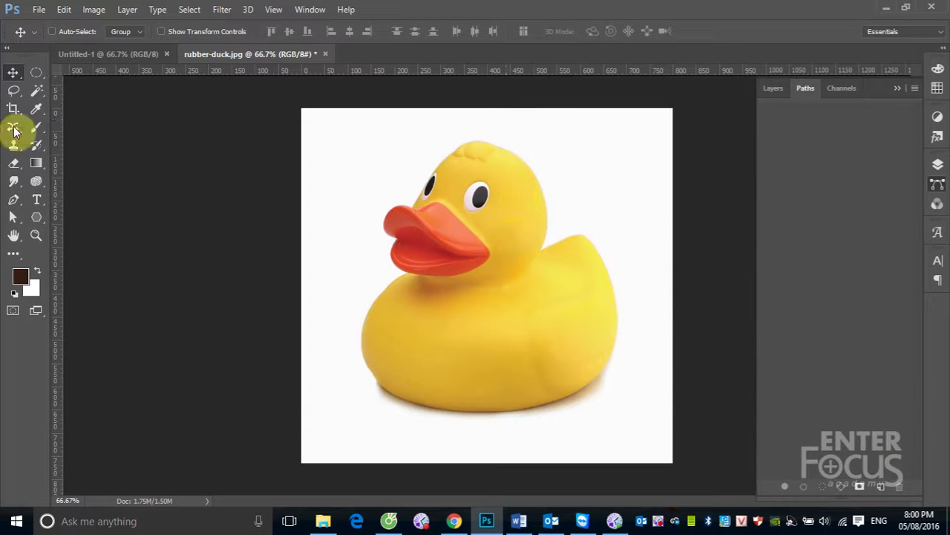
- Start a Pen shape on the duck's beak, hide Path 2, and select Shape 1 Shape Path
click(14, 199)
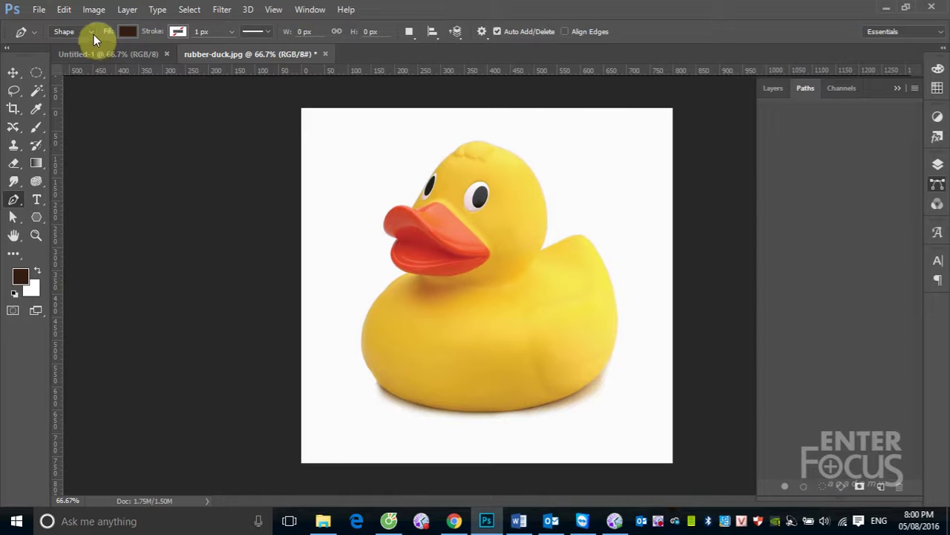
click(413, 206)
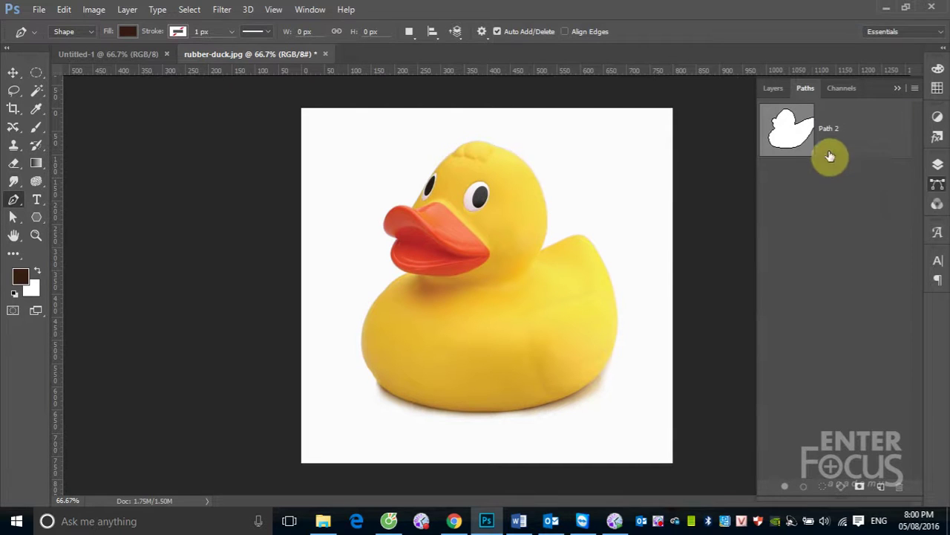
click(838, 186)
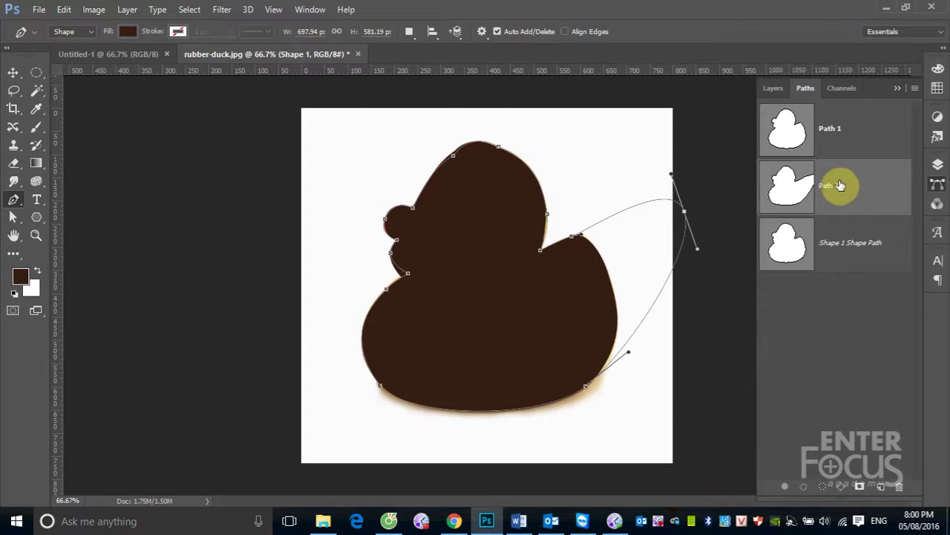
key(Return)
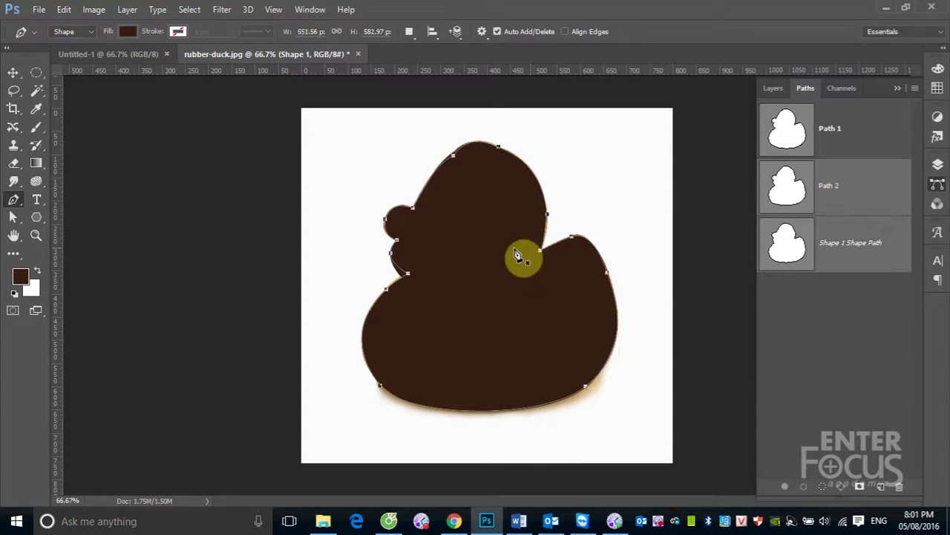
click(823, 248)
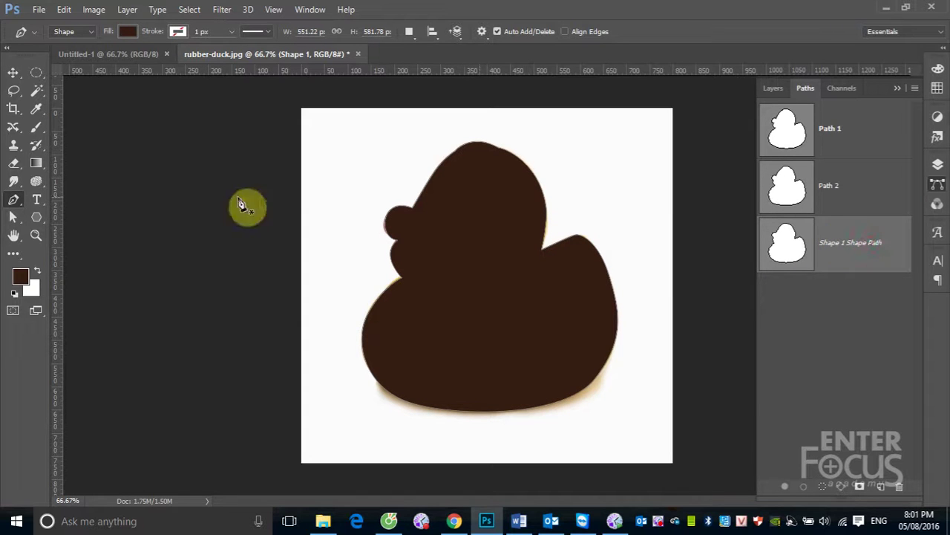
- Pull the duck shape's tail curve outward and raise Path 2's back-curve handle
click(13, 217)
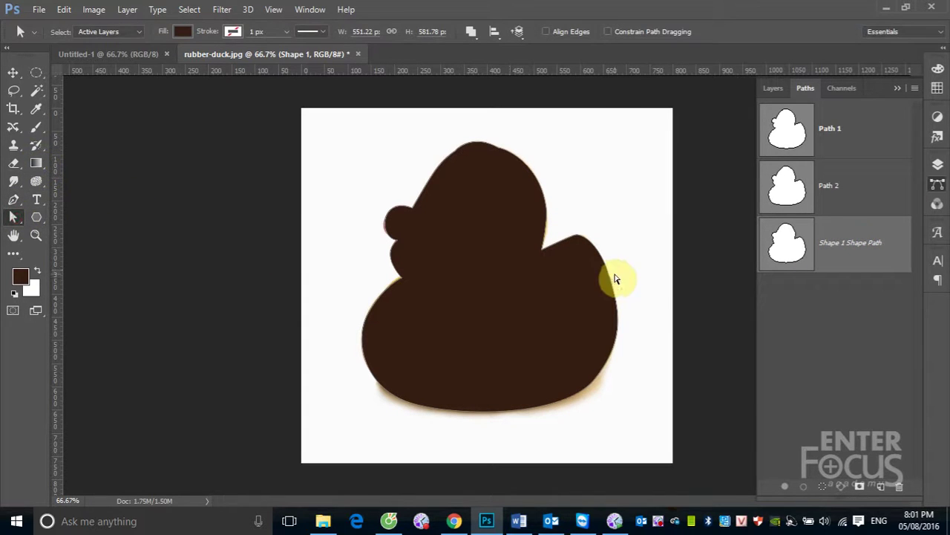
click(606, 272)
drag(608, 279, 668, 259)
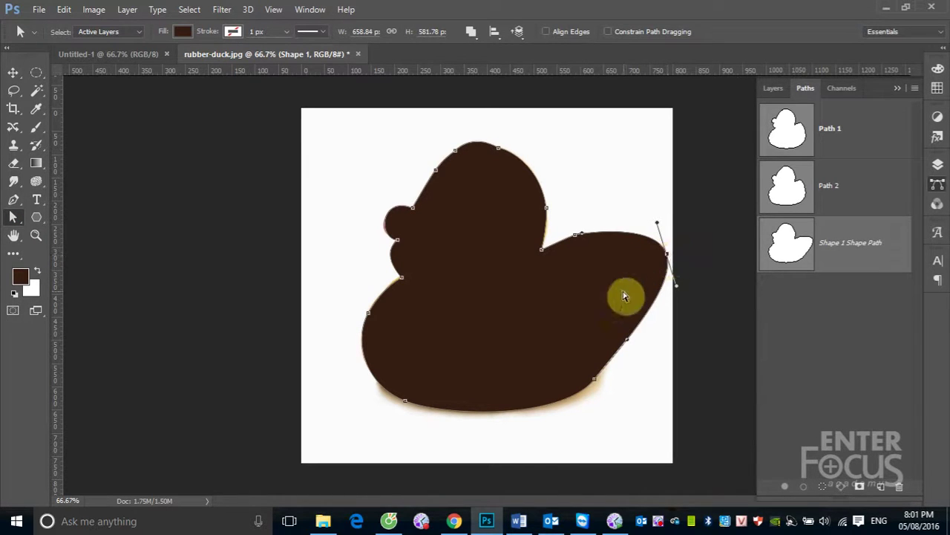
click(781, 187)
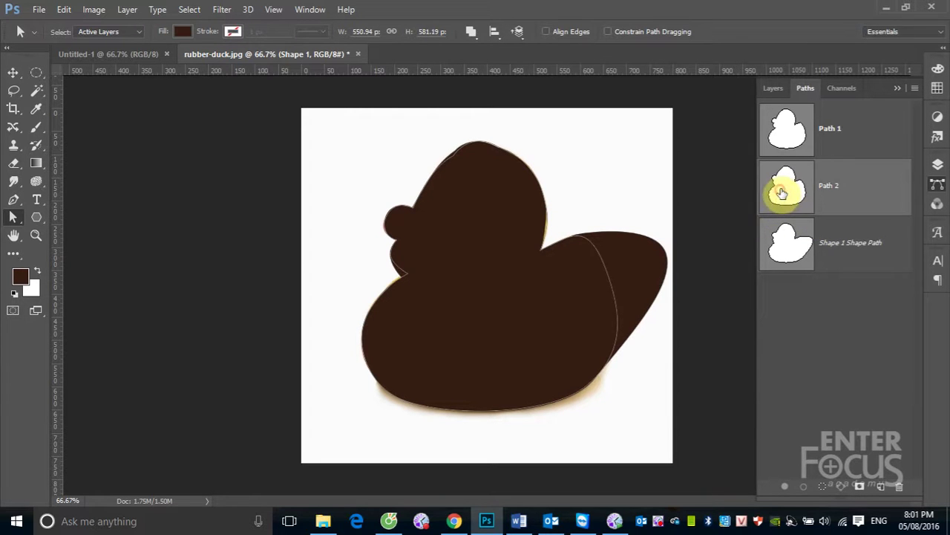
click(607, 282)
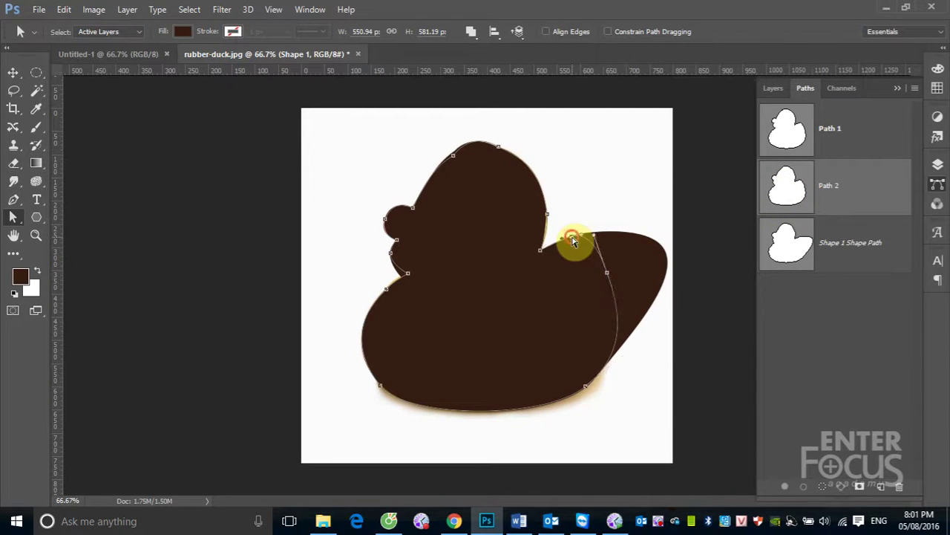
drag(572, 241, 589, 164)
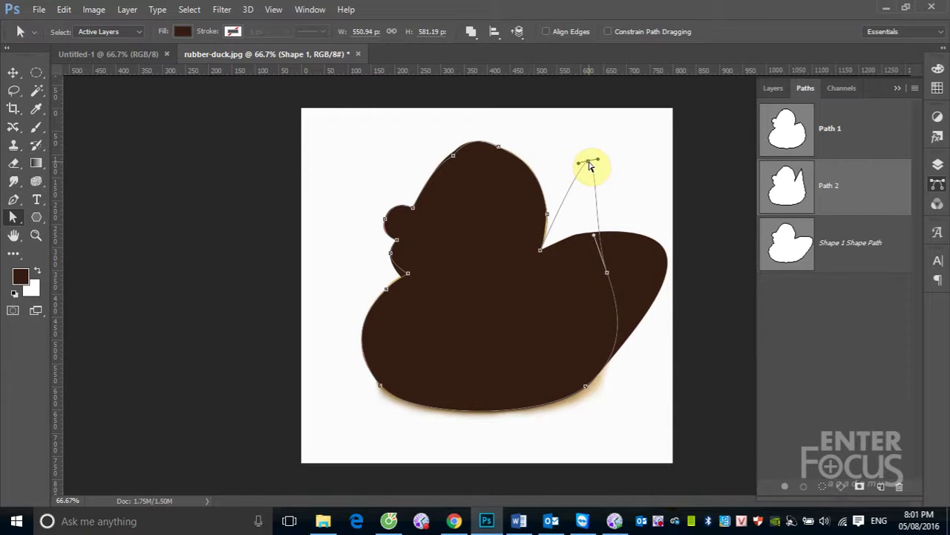
- Drag Shape 1's tail anchors and handles into a tall concave peak past the canvas top
click(842, 251)
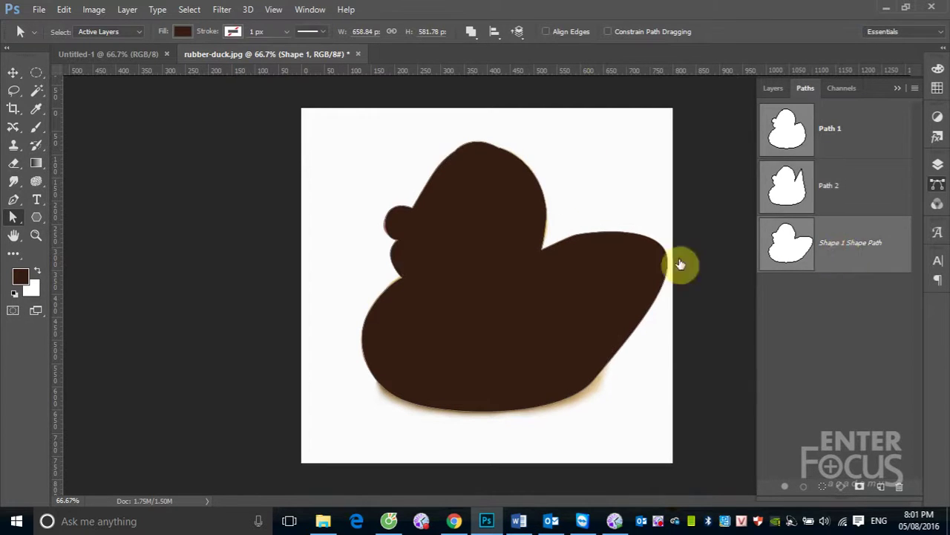
drag(666, 256, 704, 220)
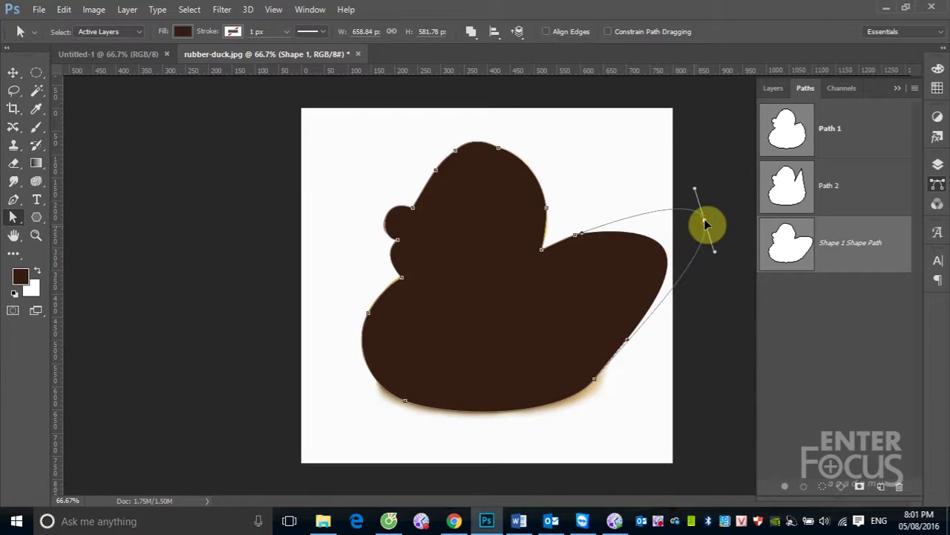
drag(576, 239, 595, 153)
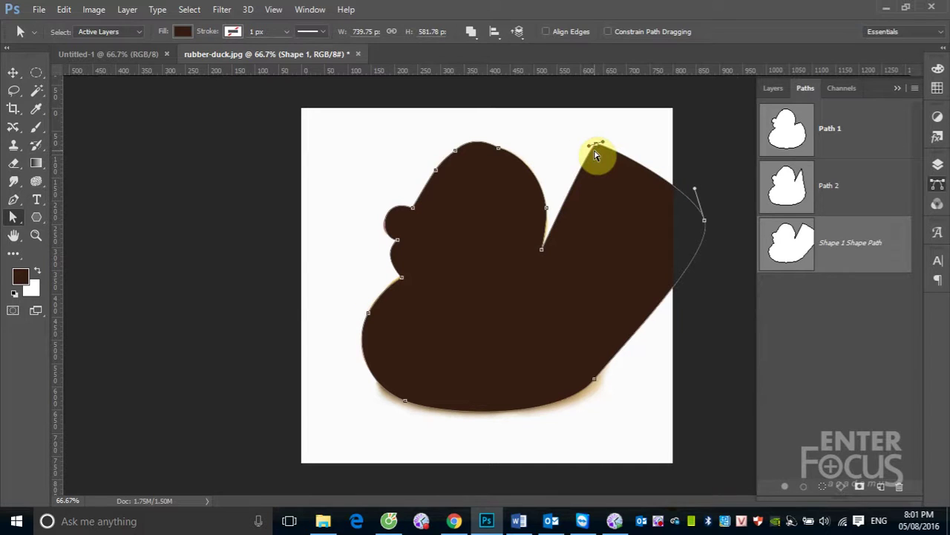
drag(596, 149, 611, 72)
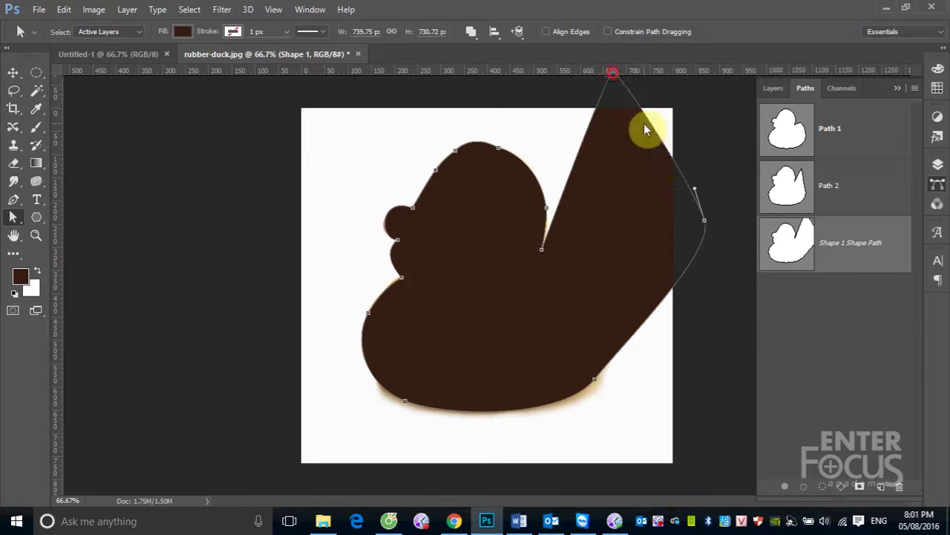
drag(696, 193, 735, 99)
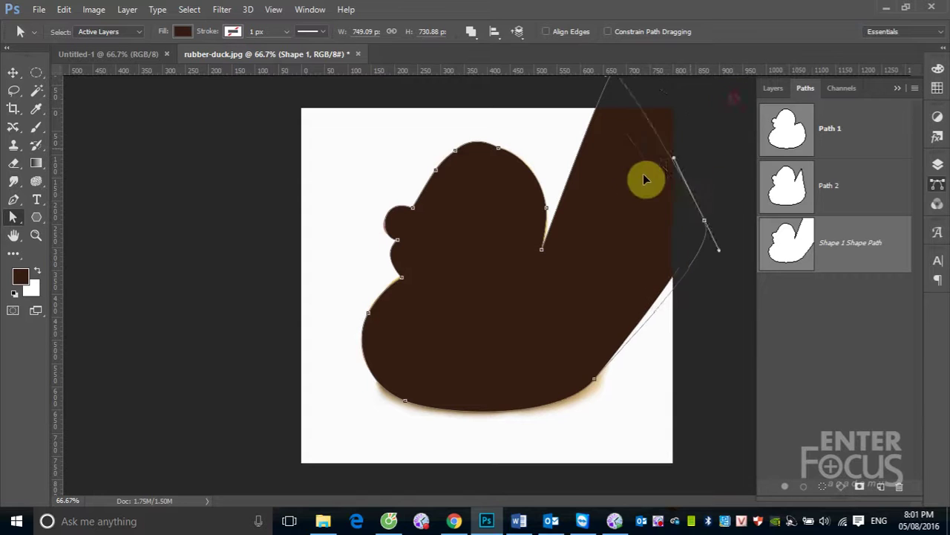
drag(735, 104, 606, 215)
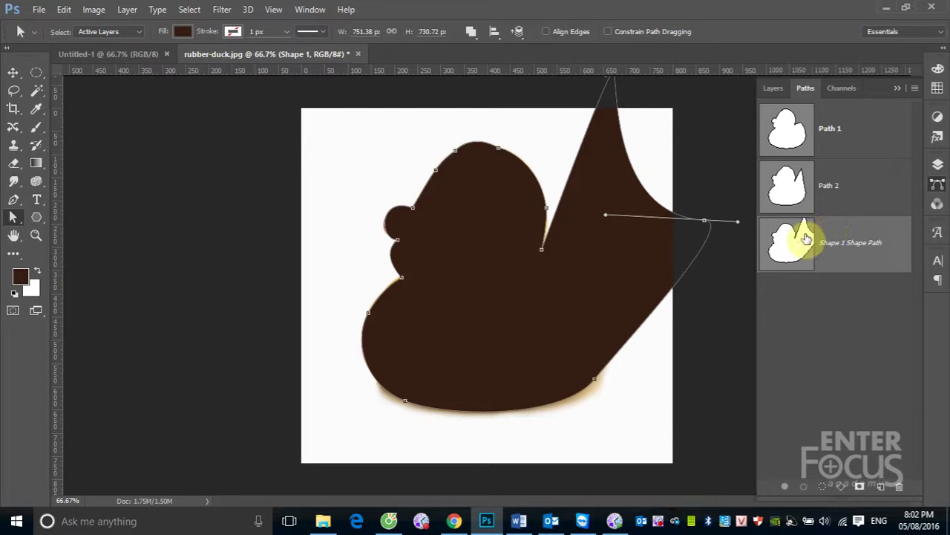
- Delete the Shape 1 duck layer and bring the blank Untitled-1 document forward
click(13, 73)
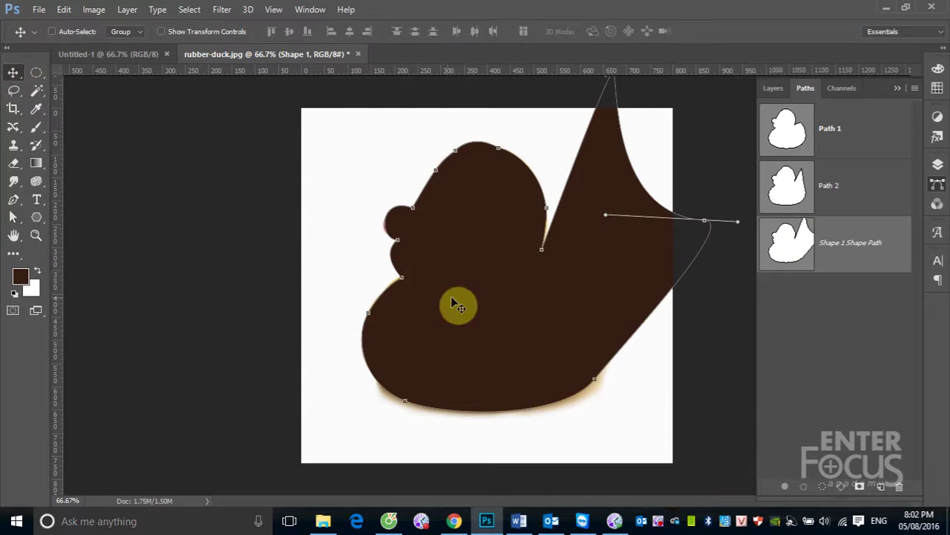
key(Delete)
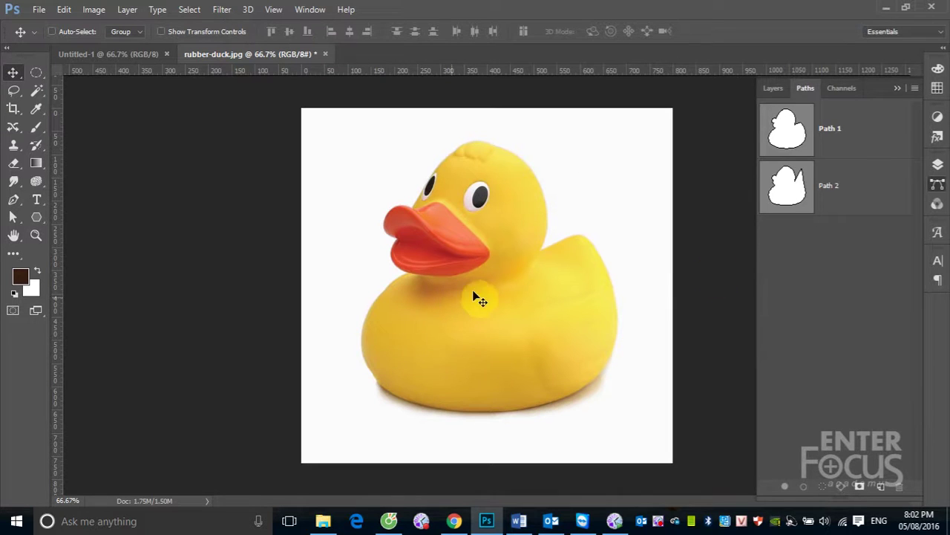
click(776, 89)
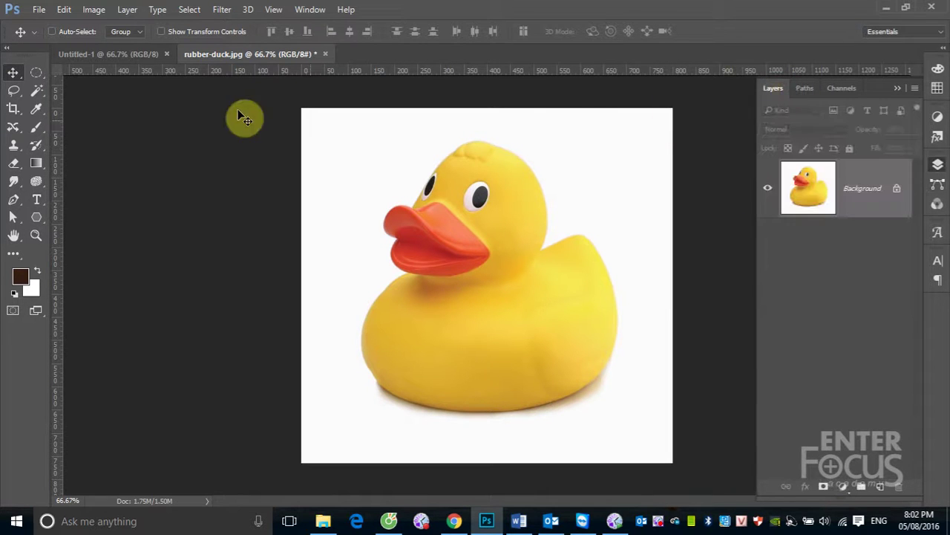
click(137, 57)
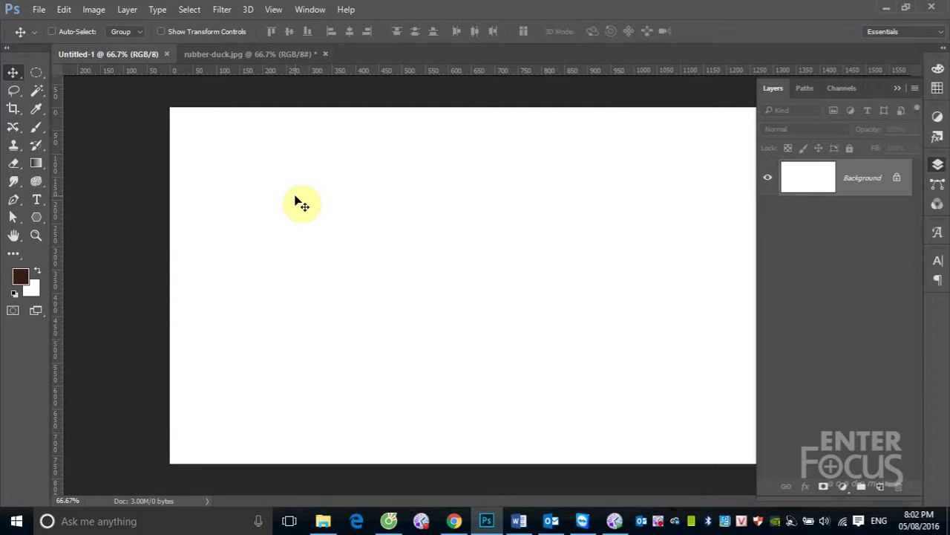
- On a new layer, fill a square marquee selection on the canvas's left with bright orange
click(879, 487)
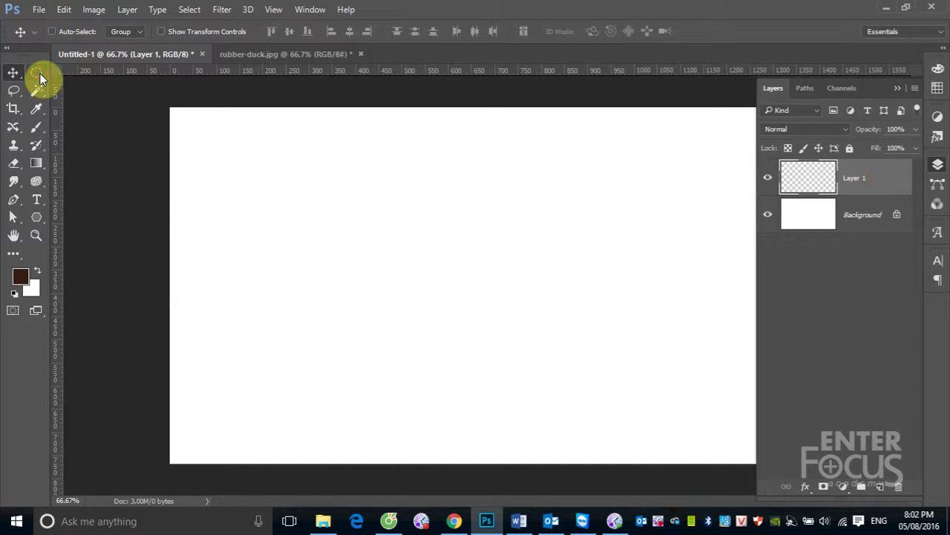
drag(40, 73, 68, 73)
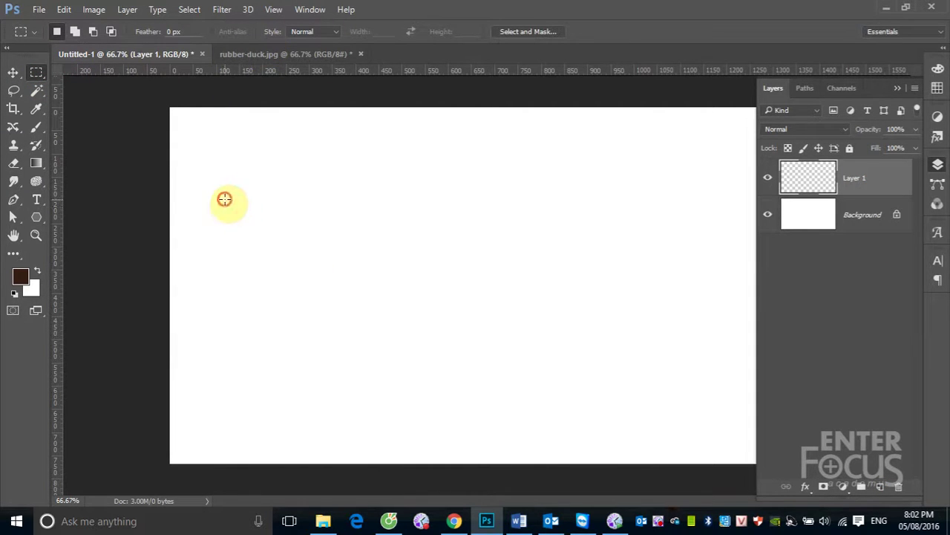
mouse_move(225, 199)
mouse_down()
mouse_move(417, 317)
mouse_move(418, 329)
mouse_up()
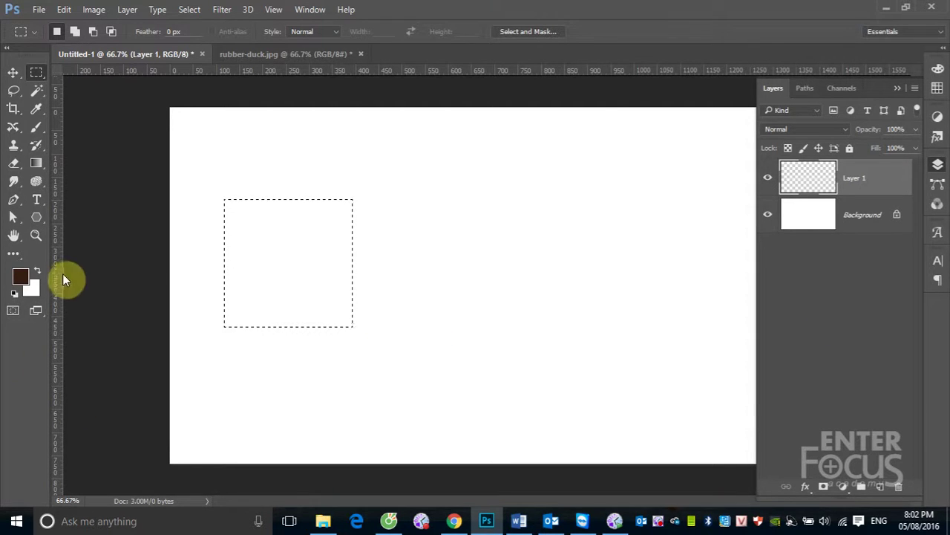
click(19, 276)
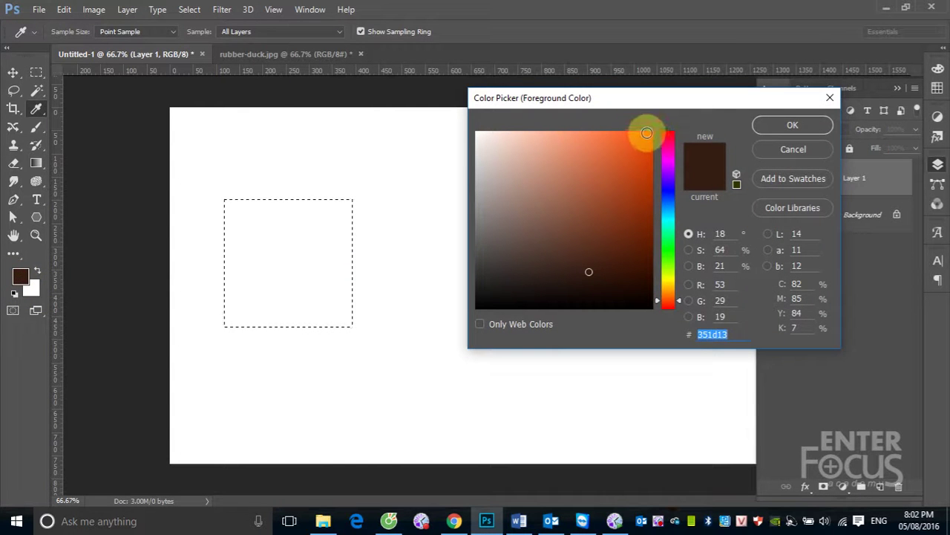
click(648, 135)
click(765, 125)
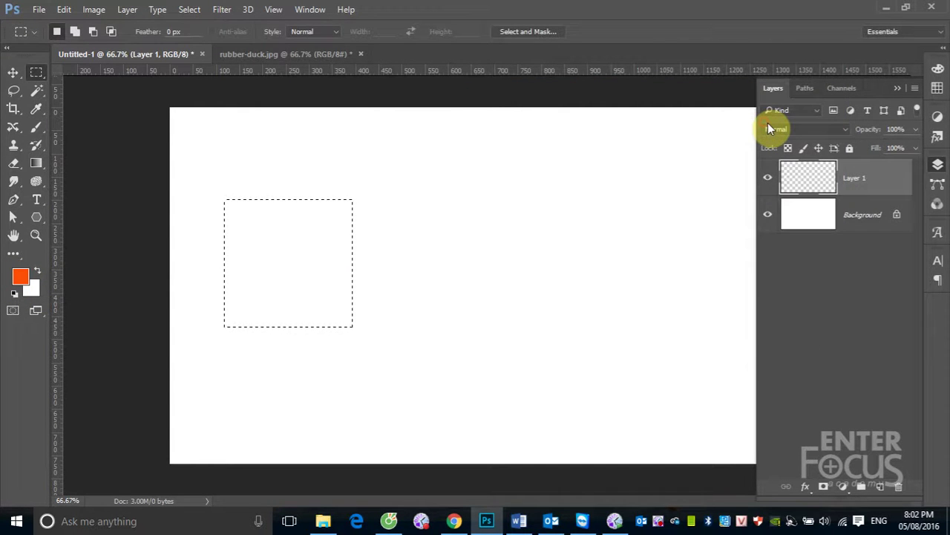
key(alt+BackSpace)
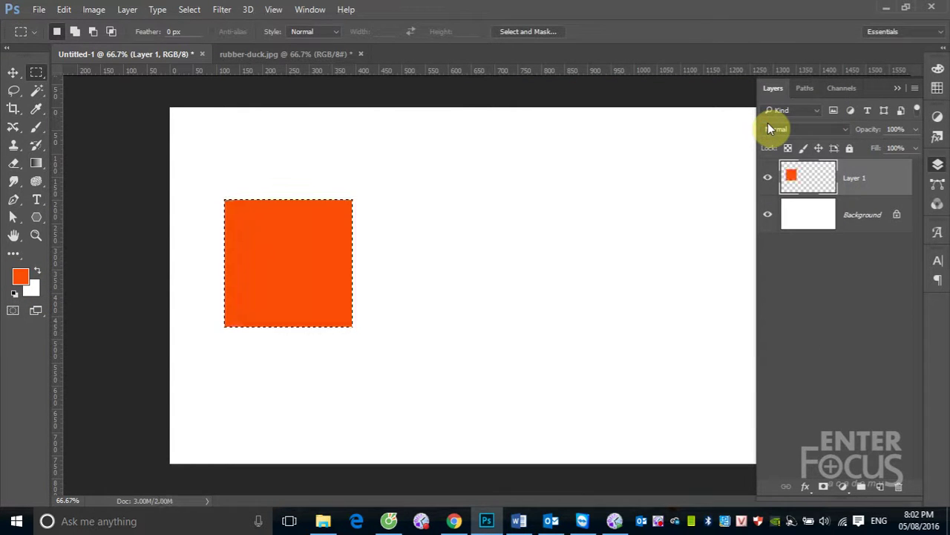
key(ctrl+d)
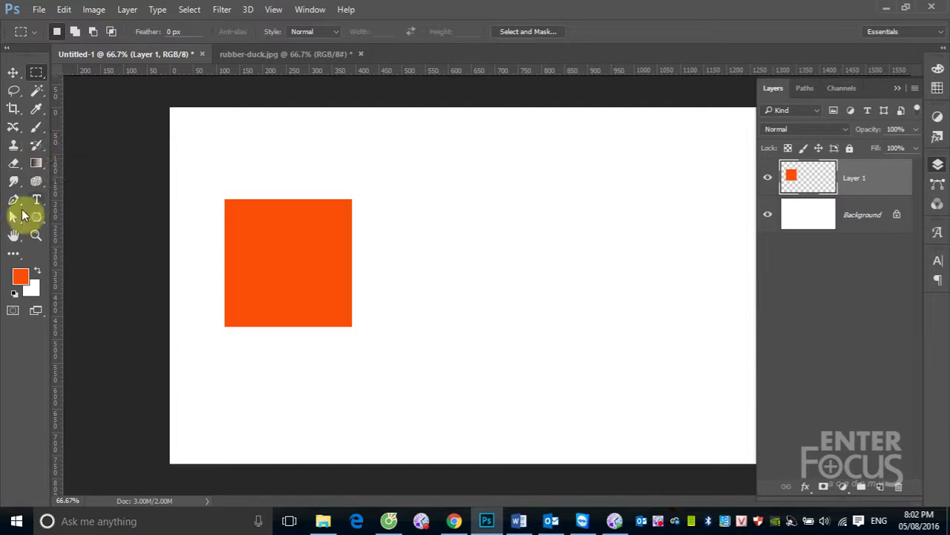
- Trace a Pen shape over the orange square's four corners, closing it at the top-left
click(13, 199)
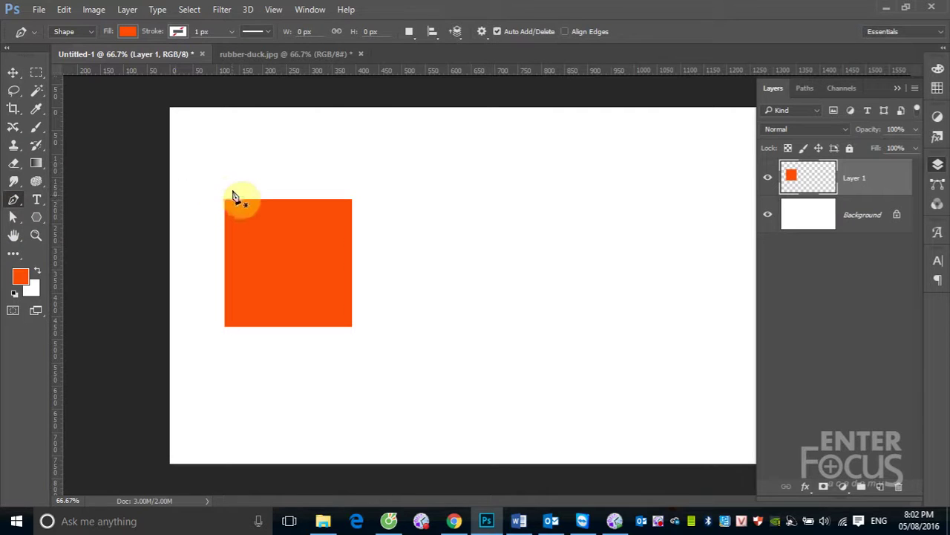
drag(205, 180, 446, 372)
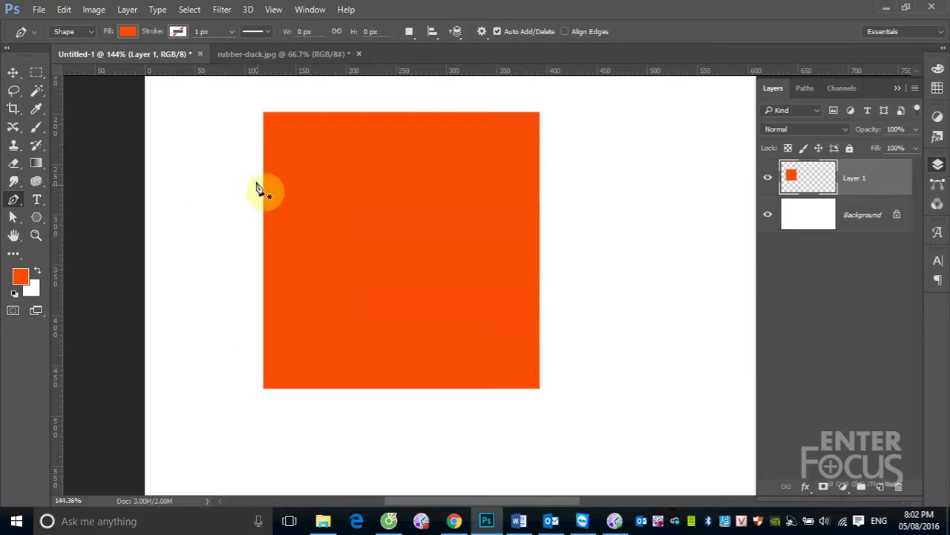
click(264, 114)
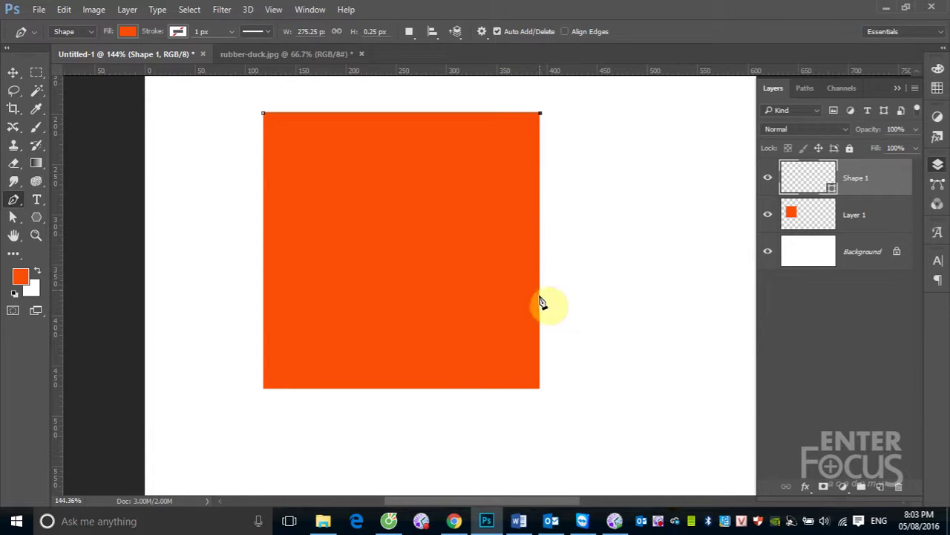
click(541, 388)
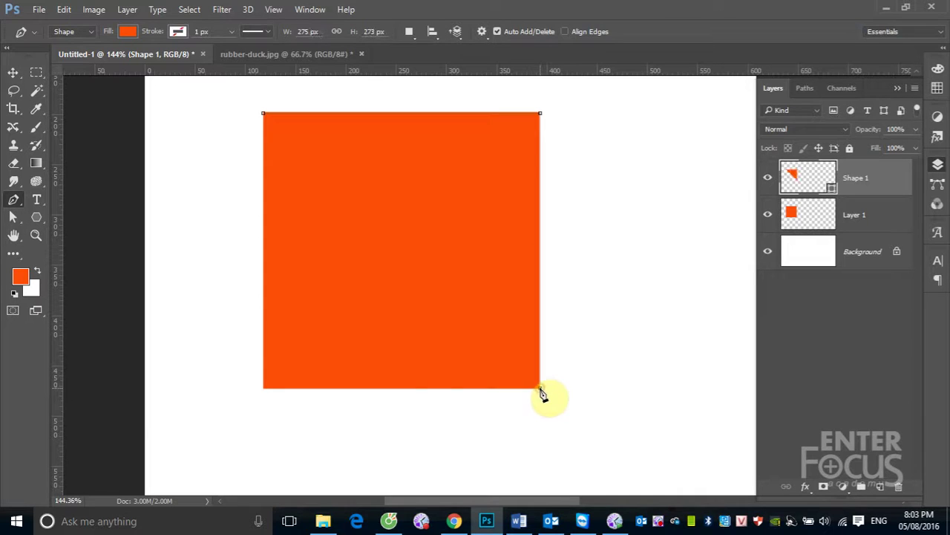
click(264, 388)
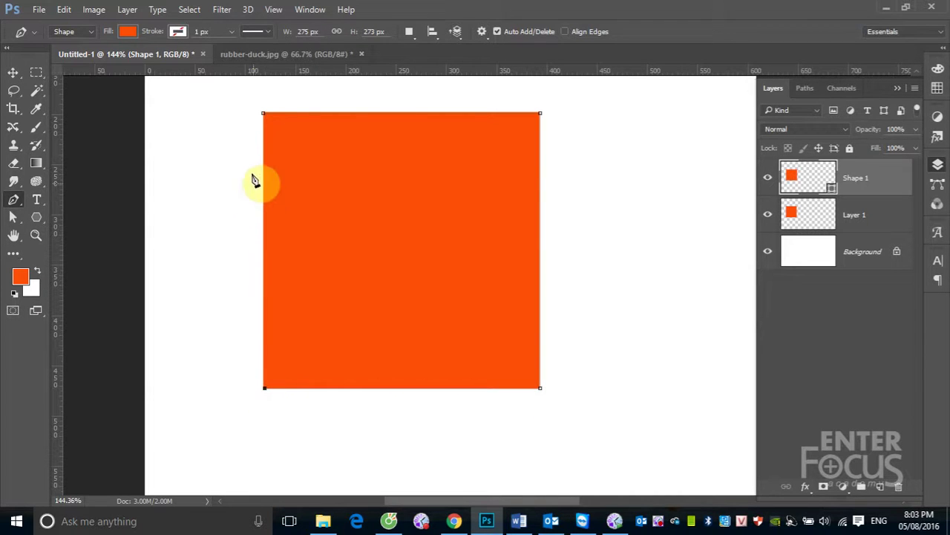
click(265, 117)
- Slide the new Shape 1 square to sit just right of the original square
click(12, 72)
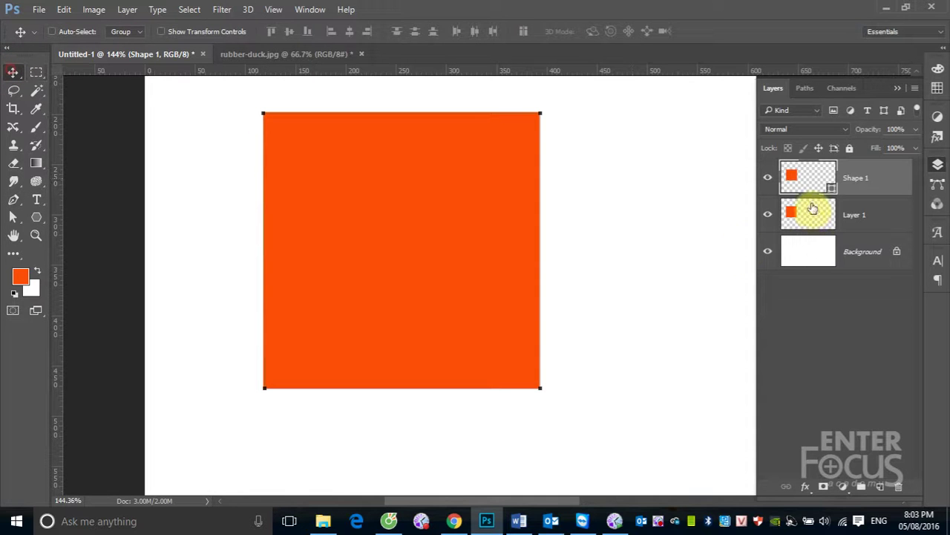
drag(394, 226, 687, 223)
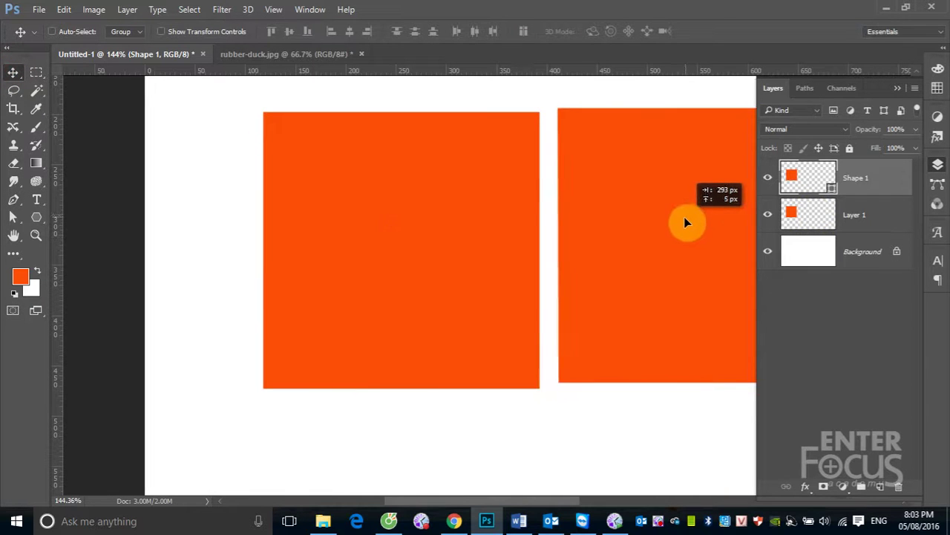
drag(687, 222, 675, 219)
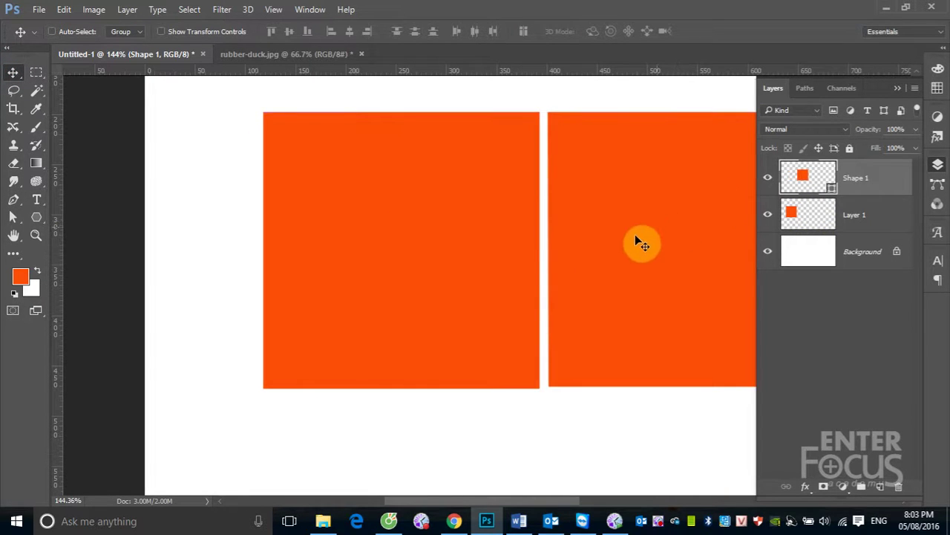
key(ctrl+minus)
key(ctrl+minus)
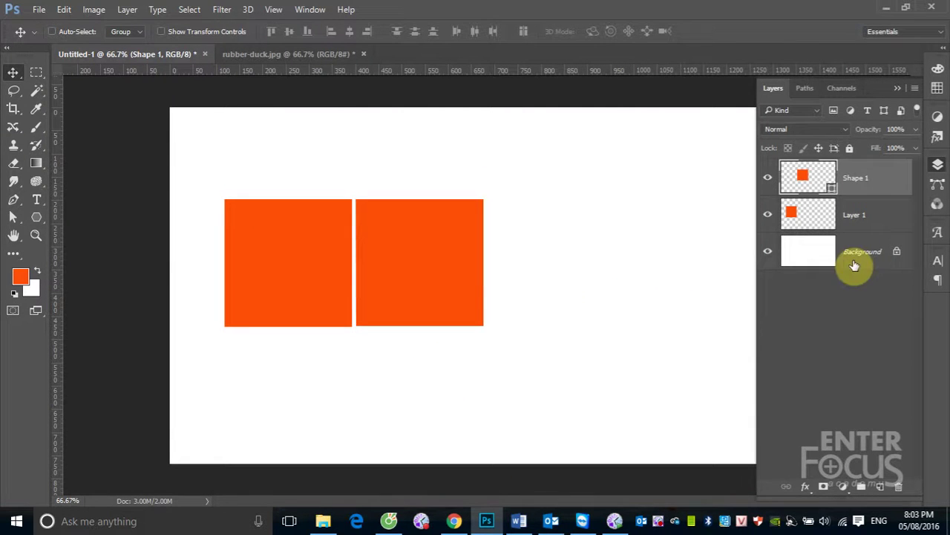
- Select both square layers and shrink them together with Free Transform
shift+click(867, 220)
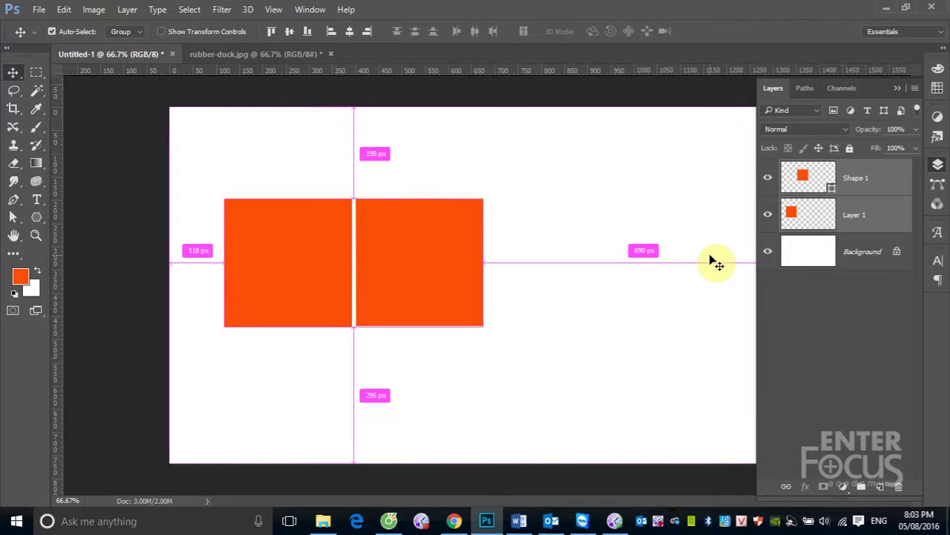
key(ctrl+t)
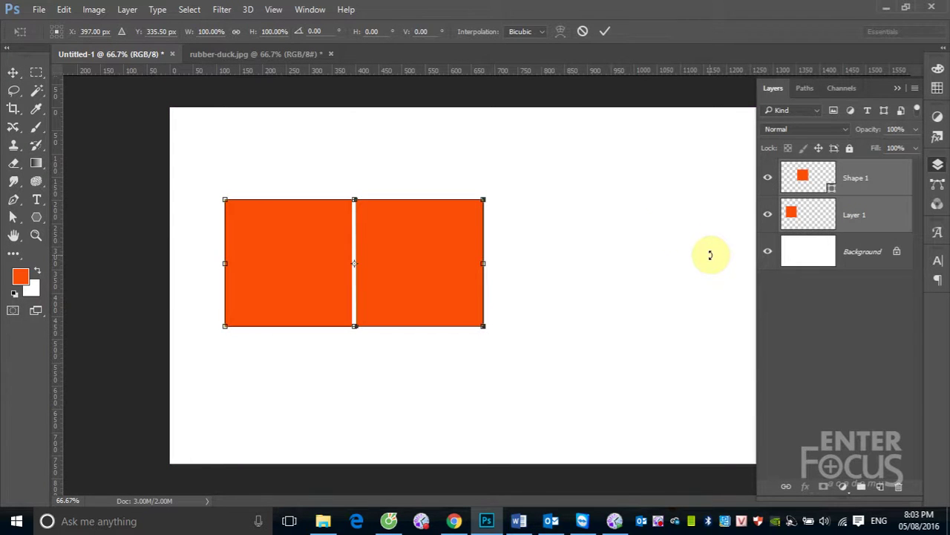
mouse_move(483, 325)
mouse_down()
mouse_move(401, 262)
mouse_move(386, 262)
mouse_up()
key(Return)
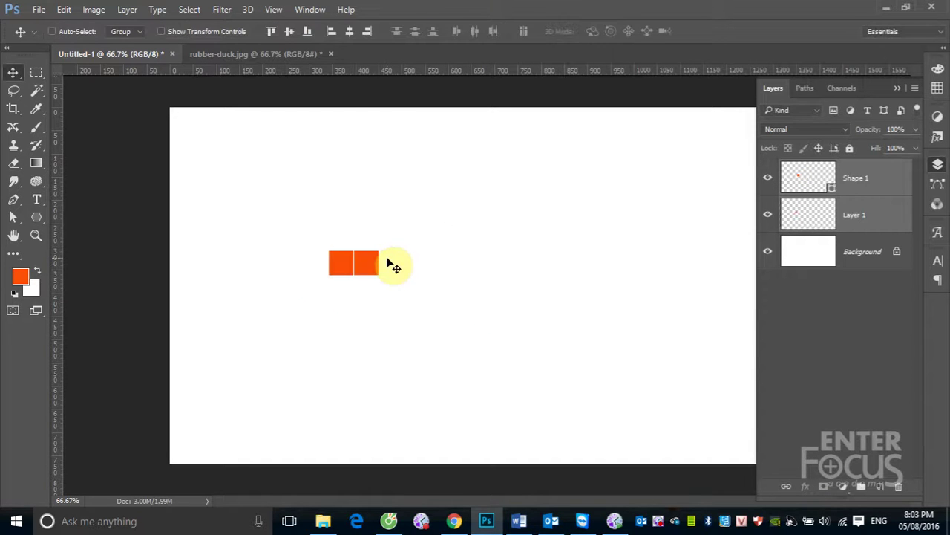
scroll(396, 295, up, 5)
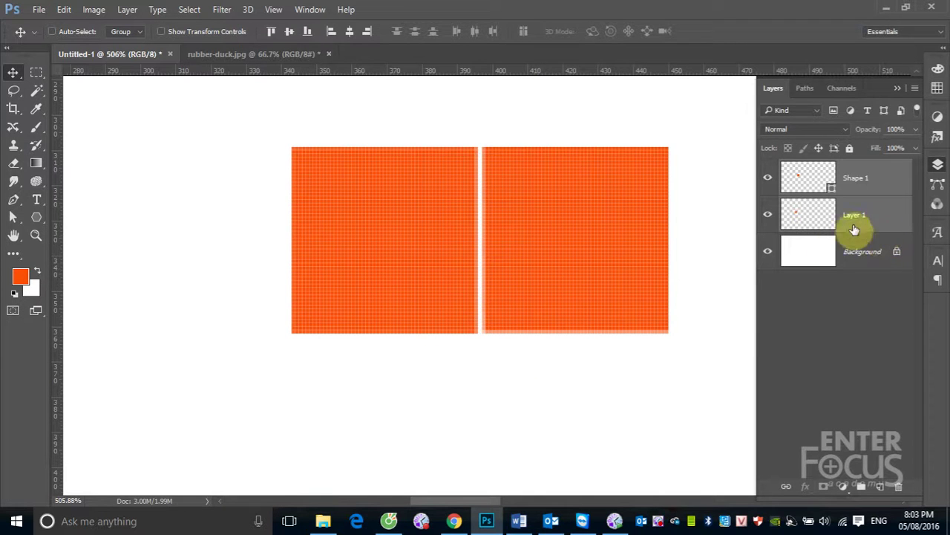
- Enlarge both squares together, then zoom in to check the thin gap between them
key(ctrl+t)
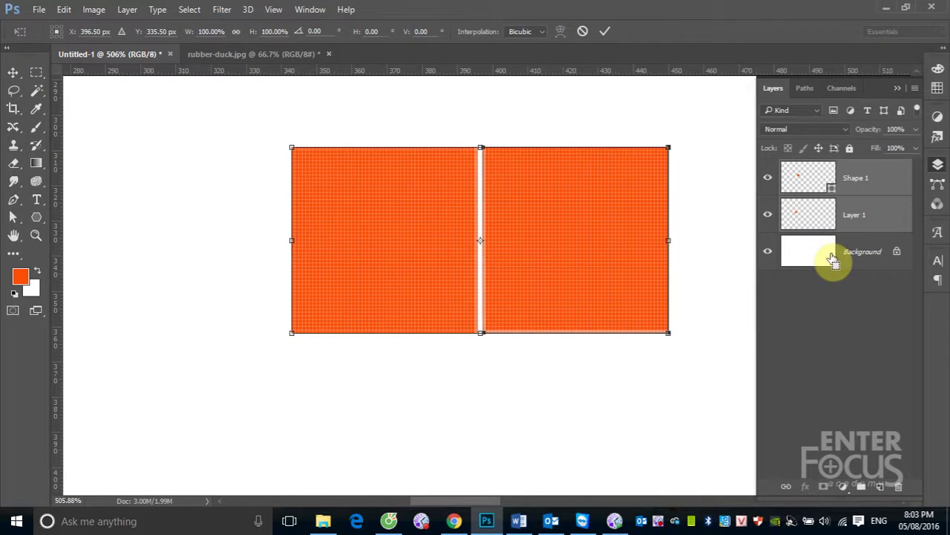
key(ctrl+0)
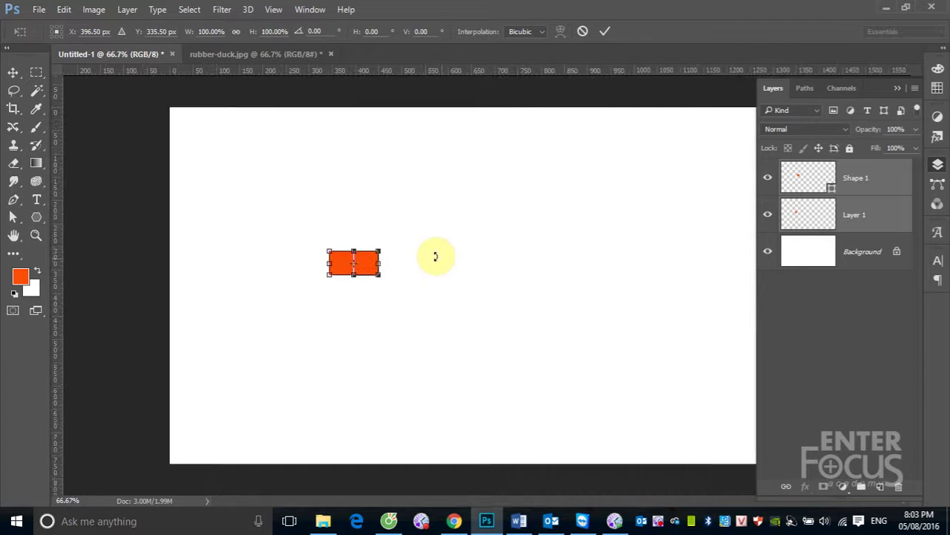
mouse_move(379, 251)
mouse_down()
mouse_move(576, 193)
mouse_move(528, 206)
mouse_up()
key(Return)
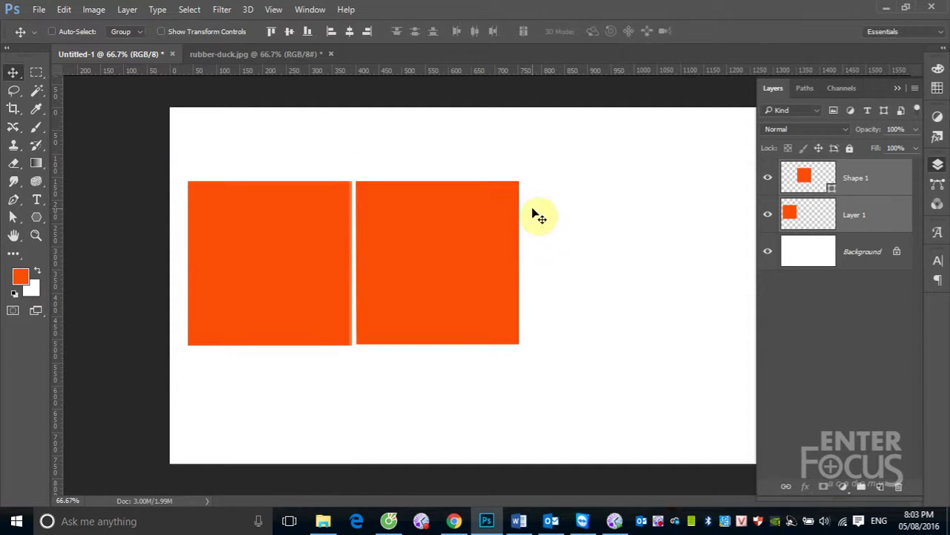
drag(322, 163, 398, 212)
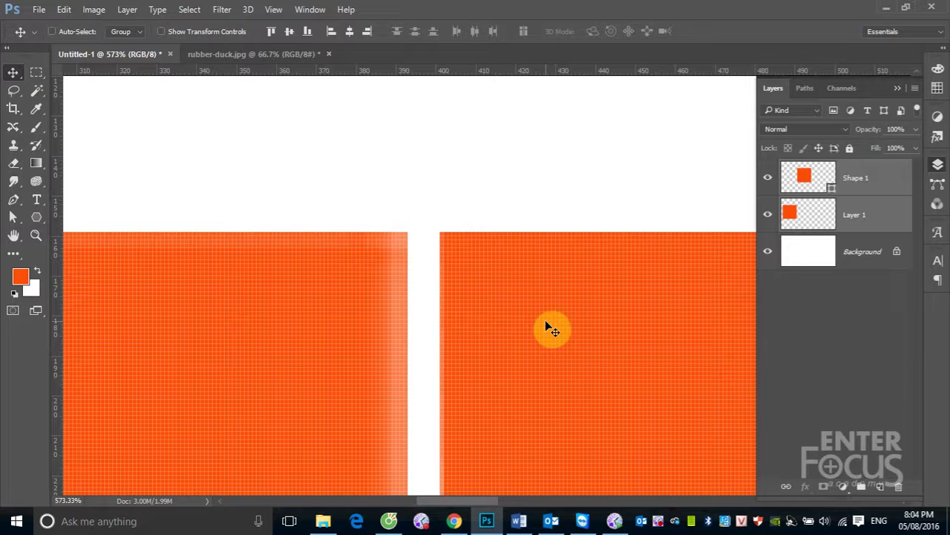
key(ctrl+minus)
key(ctrl+minus)
key(ctrl+minus)
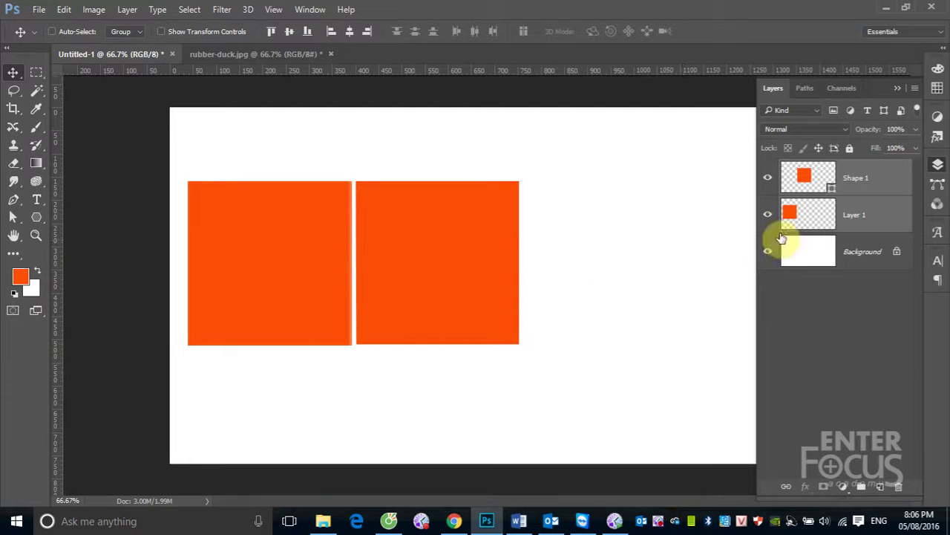
- Fill Shape 1's square with magenta fa05c9 and lock Layer 1's transparent pixels
double_click(830, 192)
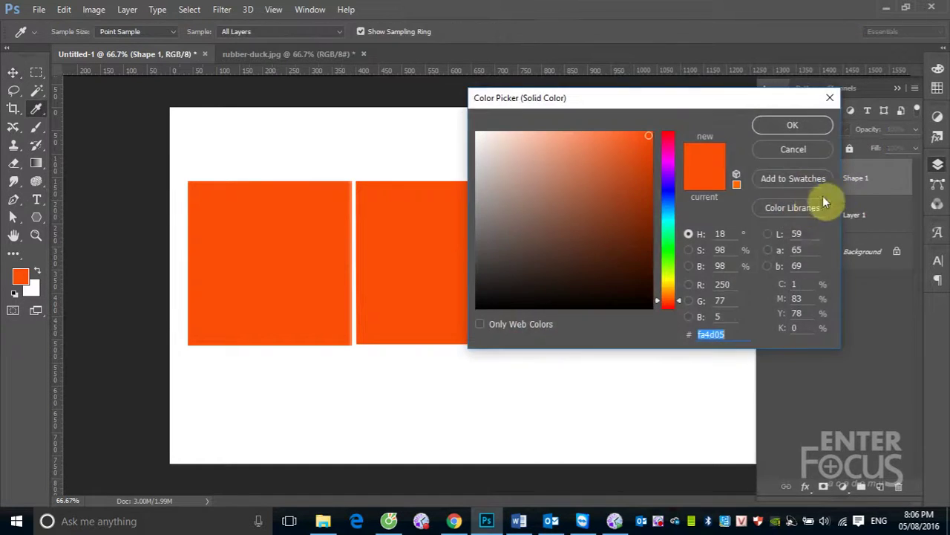
click(671, 155)
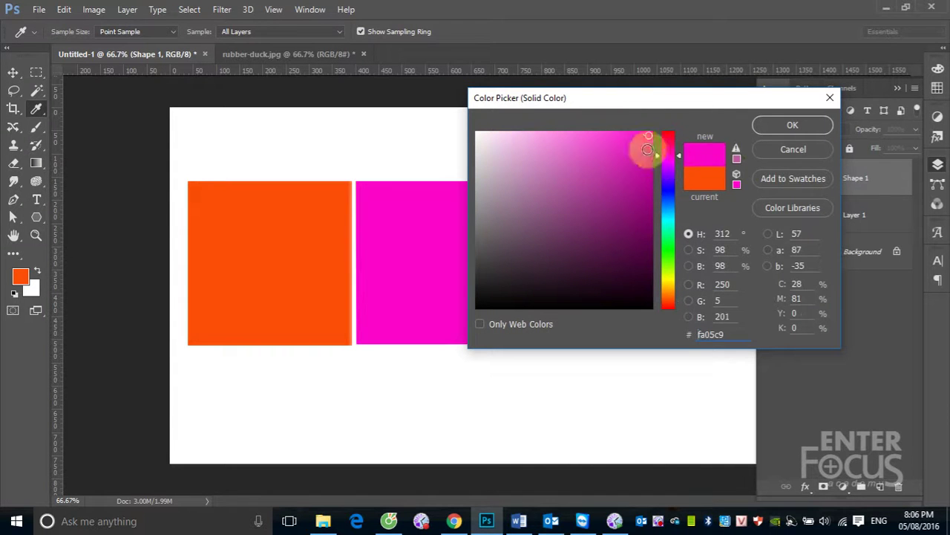
click(792, 124)
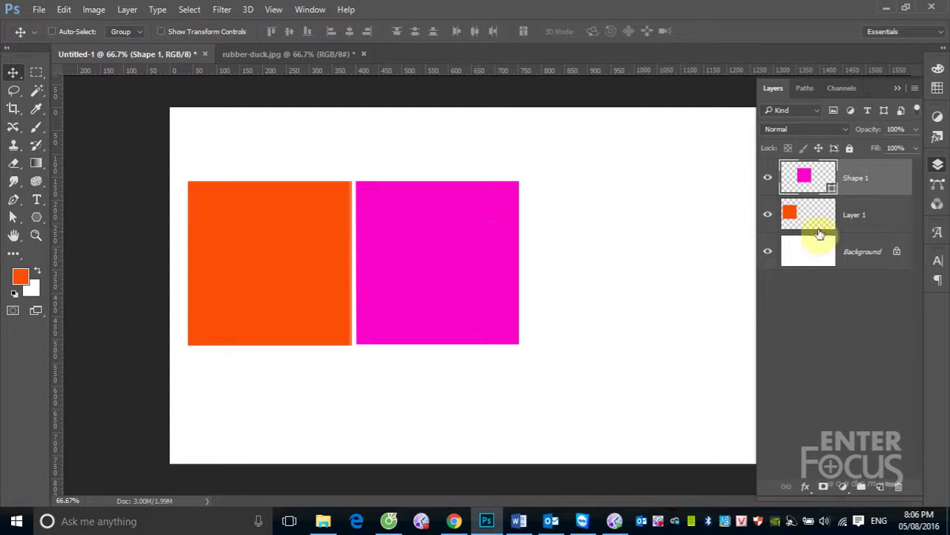
click(791, 214)
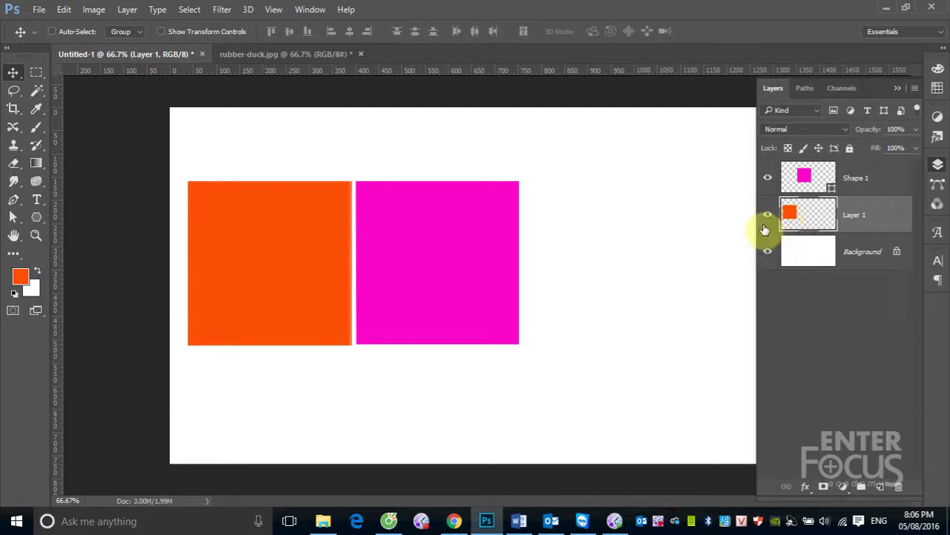
click(788, 148)
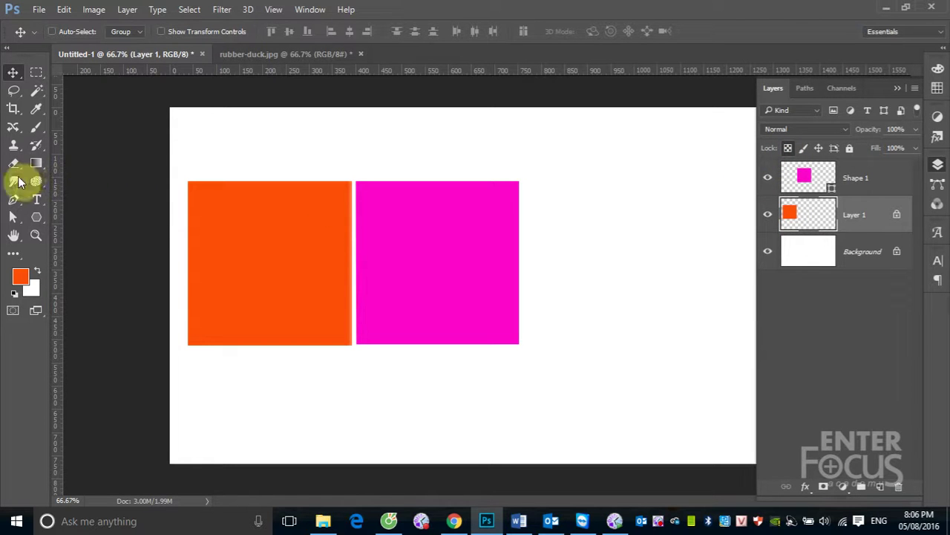
- Drag a spectrum radial gradient outward from the left square's bottom-left corner on Layer 1
click(36, 163)
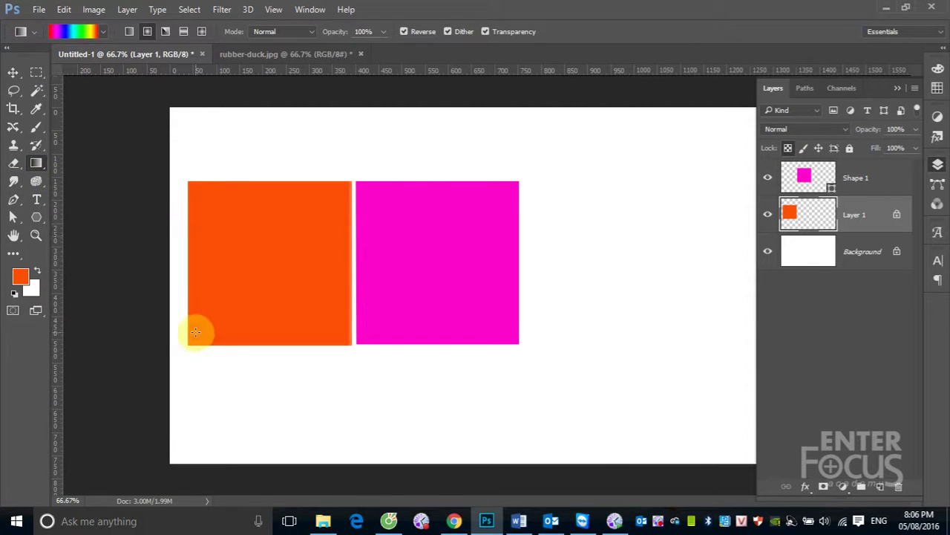
drag(192, 335, 336, 194)
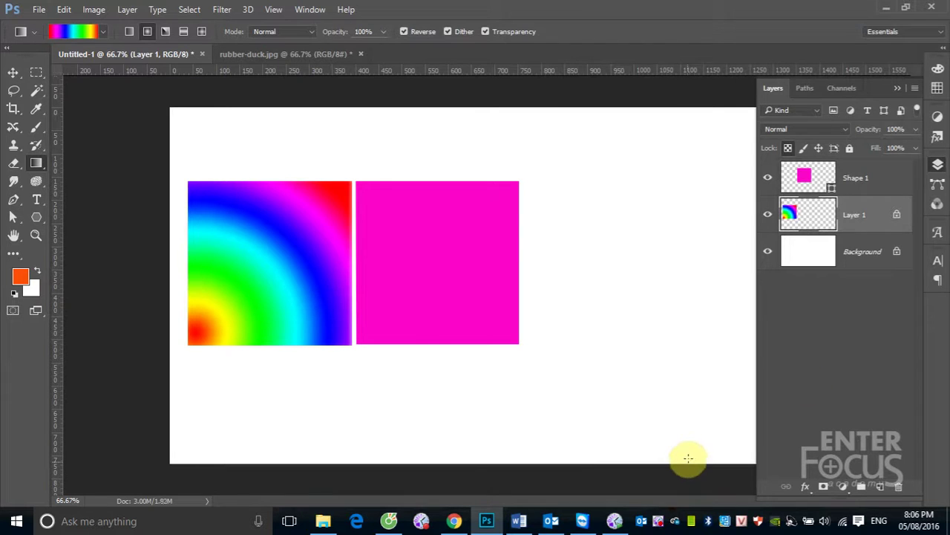
mouse_move(811, 178)
mouse_down()
mouse_move(404, 283)
mouse_move(436, 249)
mouse_up()
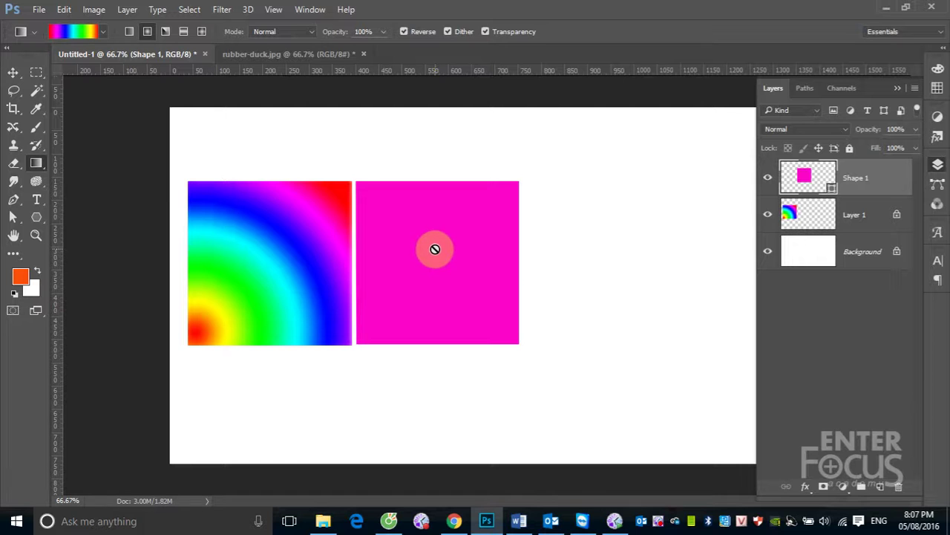
mouse_move(436, 248)
mouse_down()
mouse_move(357, 196)
mouse_move(582, 234)
mouse_up()
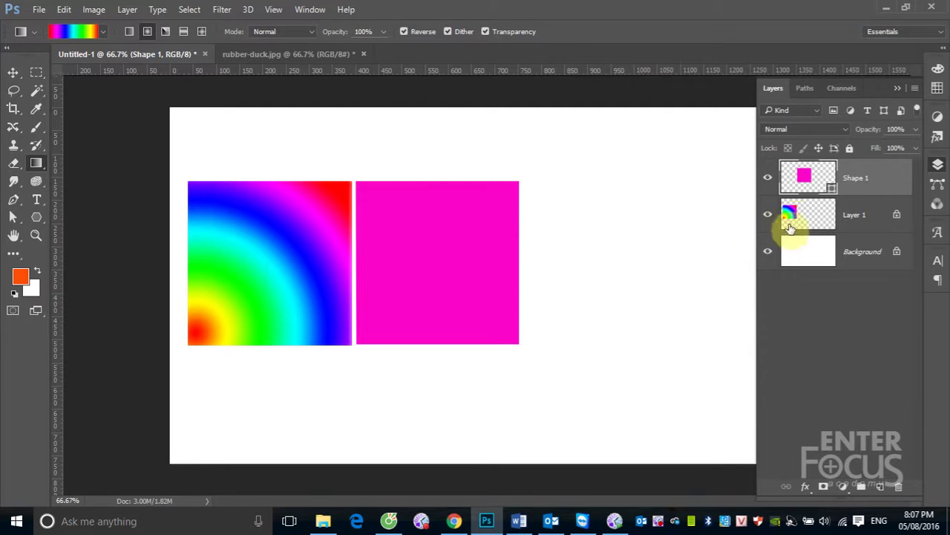
- Feather the gradient square's selection by 20 px, invert it, and clear outside for soft edges
click(793, 214)
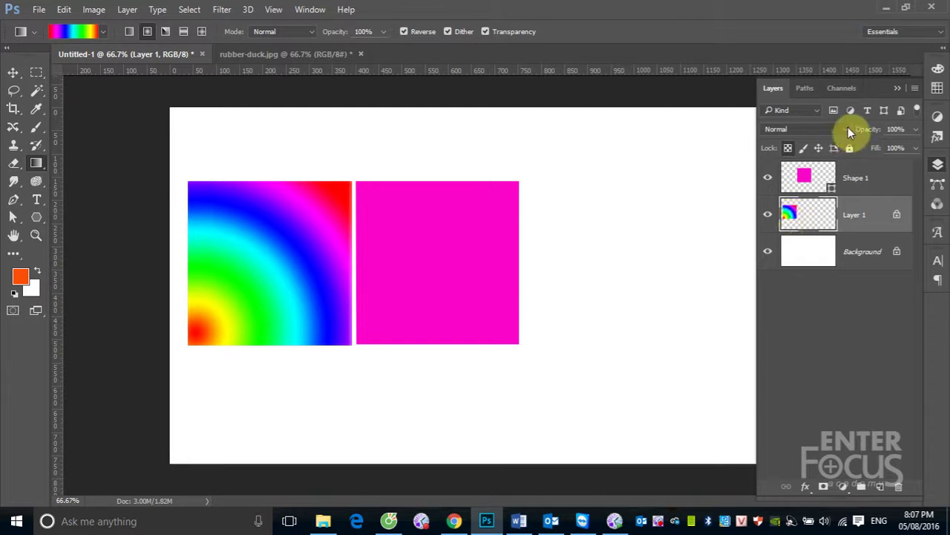
ctrl+click(792, 217)
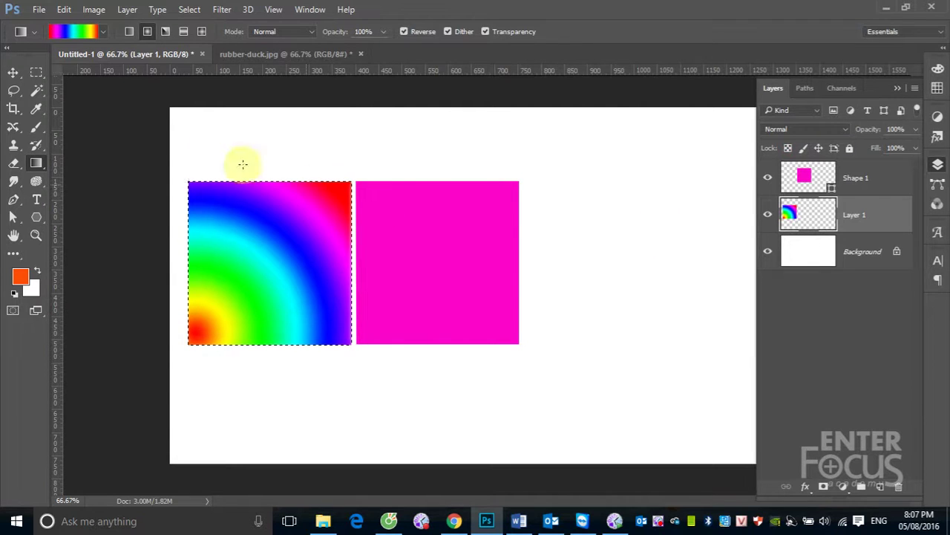
click(190, 9)
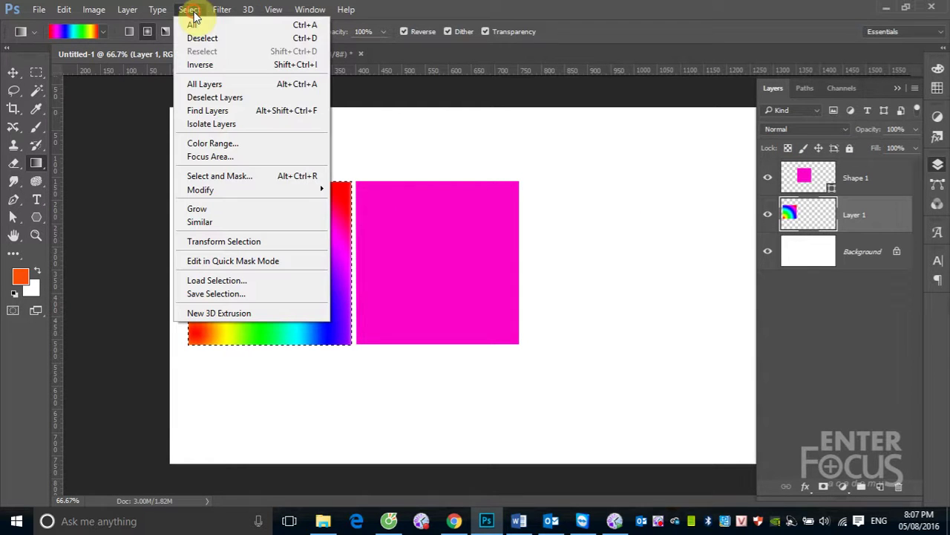
click(243, 191)
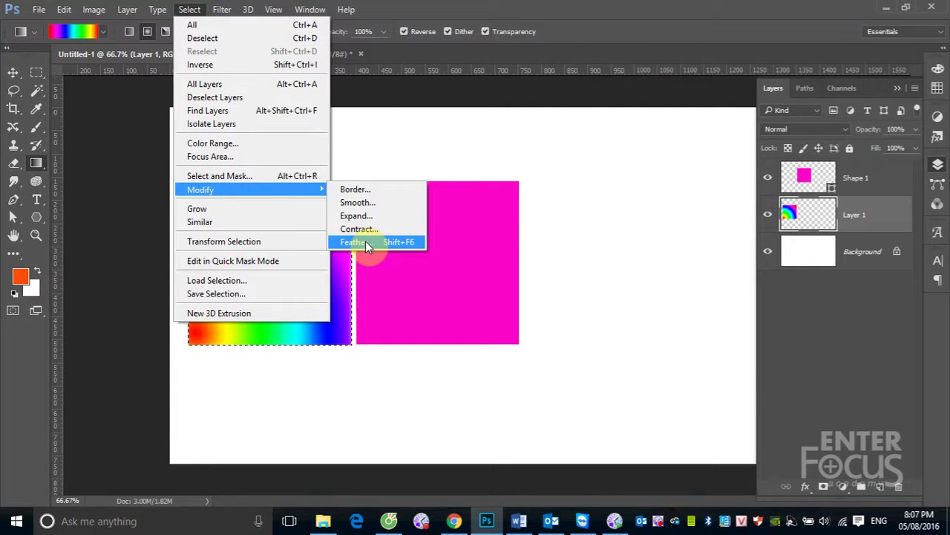
click(368, 247)
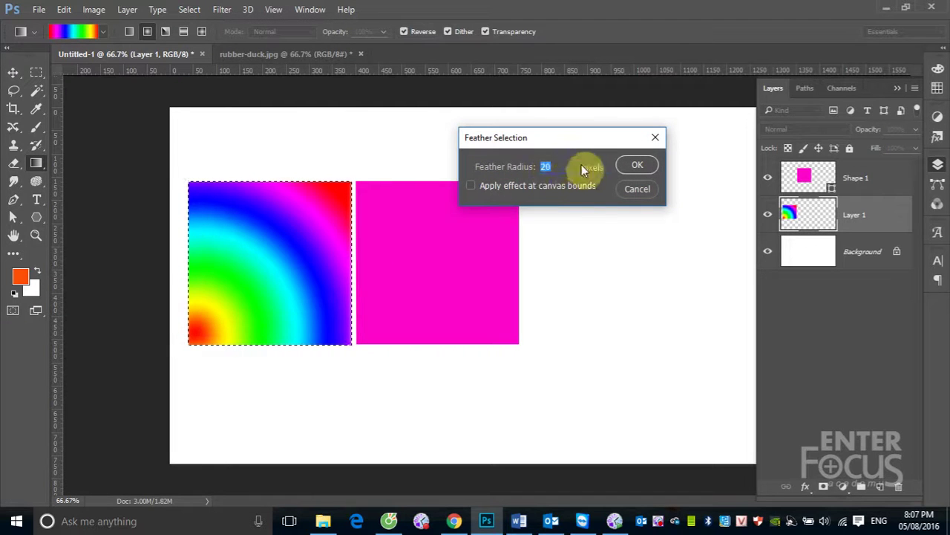
click(638, 187)
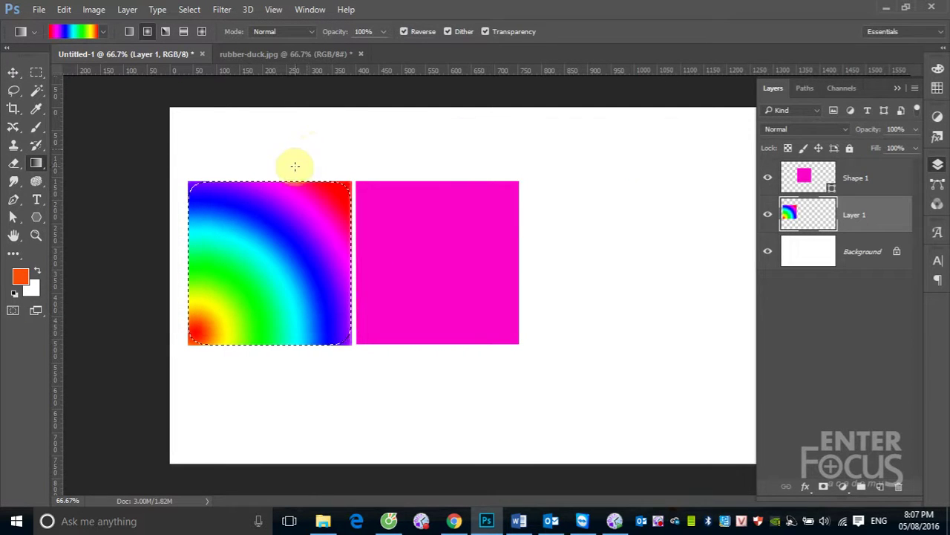
click(189, 9)
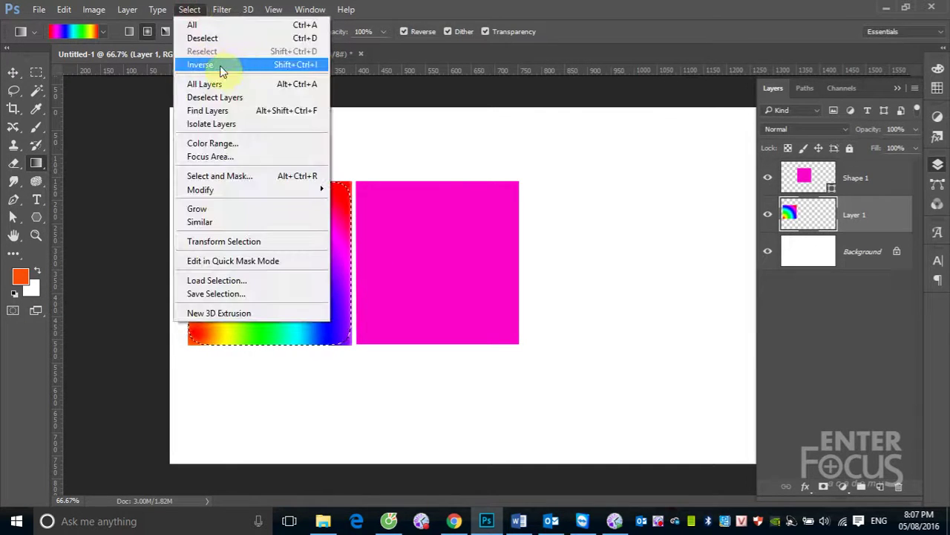
click(222, 64)
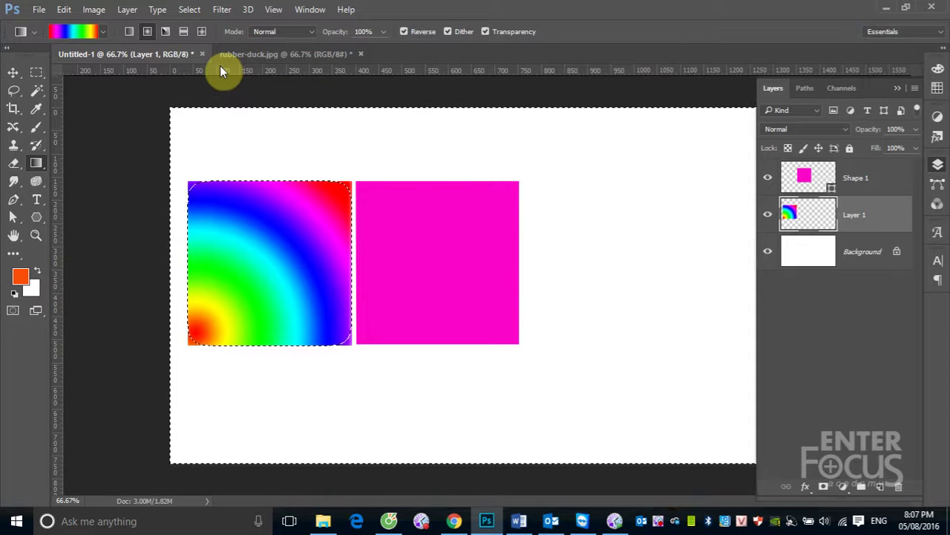
key(Delete)
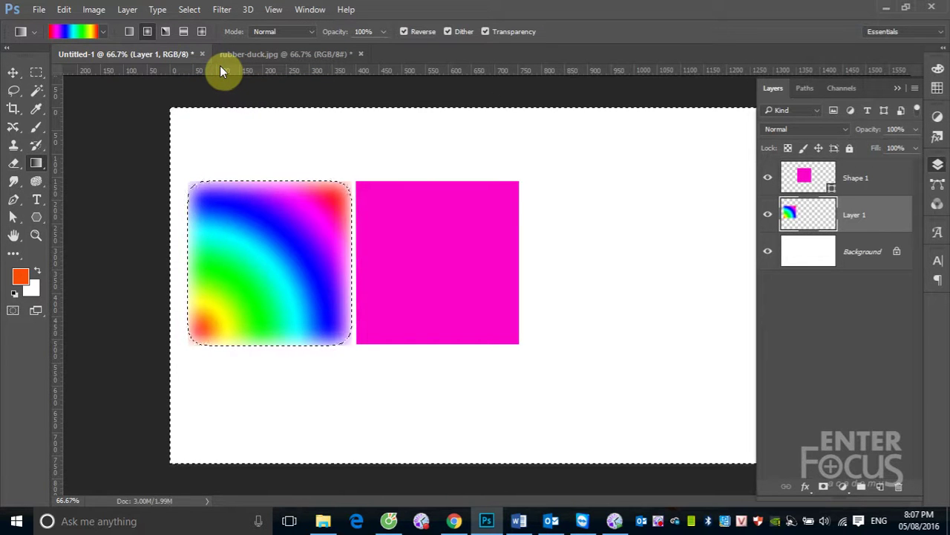
key(ctrl+d)
- Load the magenta square's outline, invert it, feather 20 px, then undo the accidental delete
ctrl+click(808, 177)
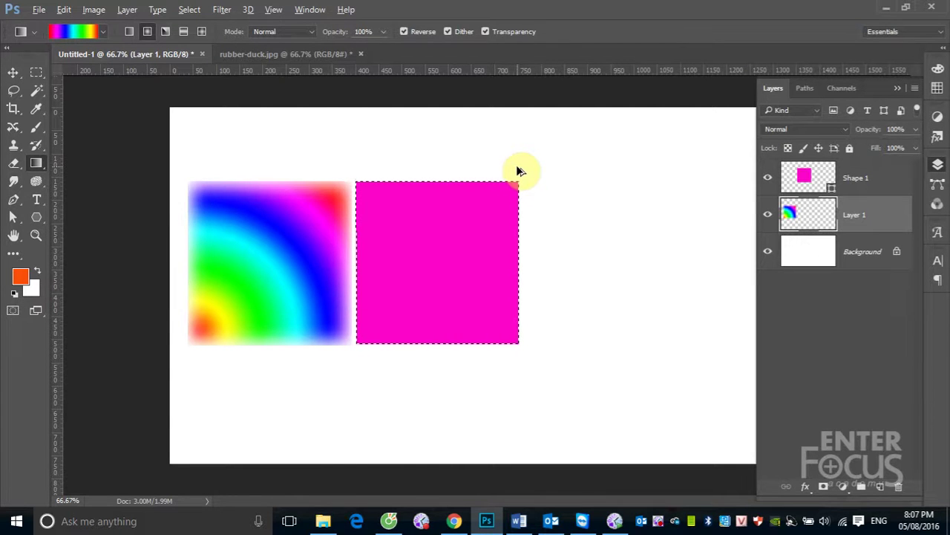
key(ctrl+alt+i)
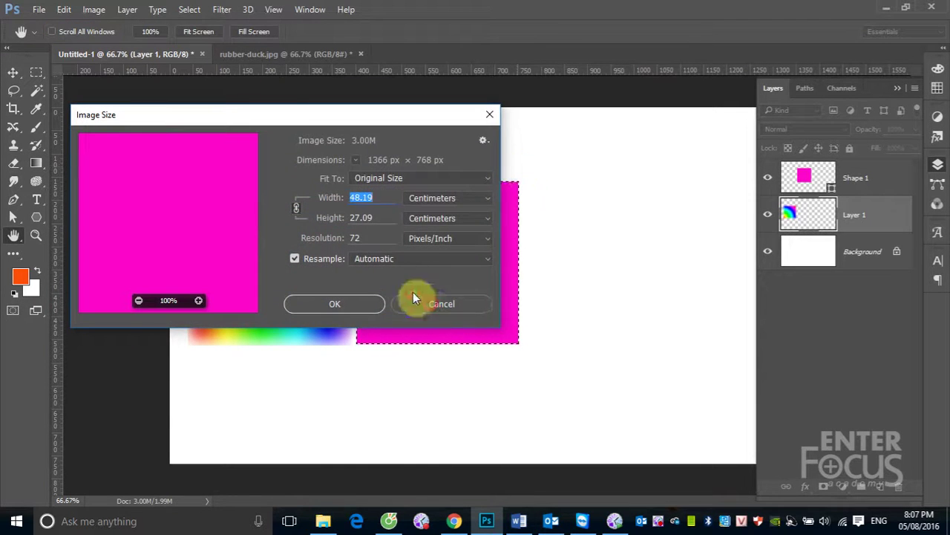
click(415, 303)
click(189, 10)
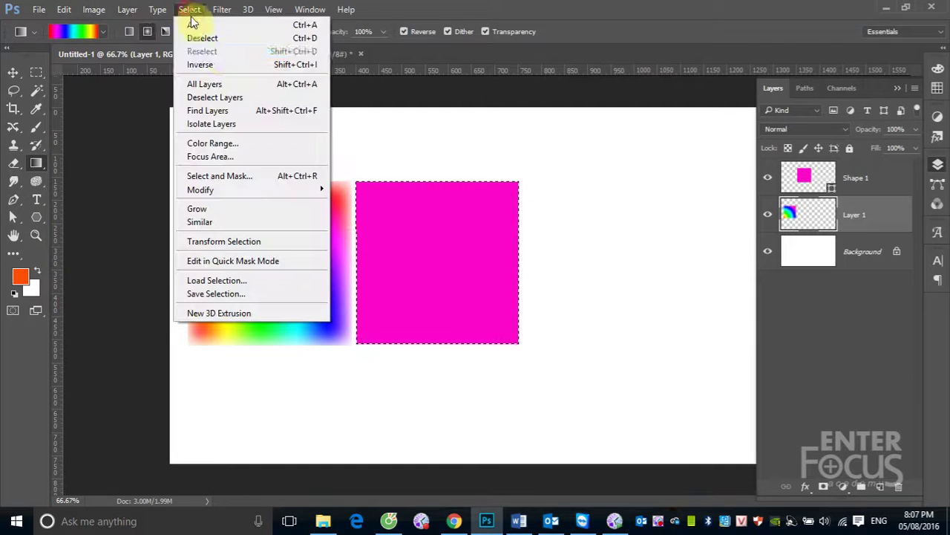
click(230, 64)
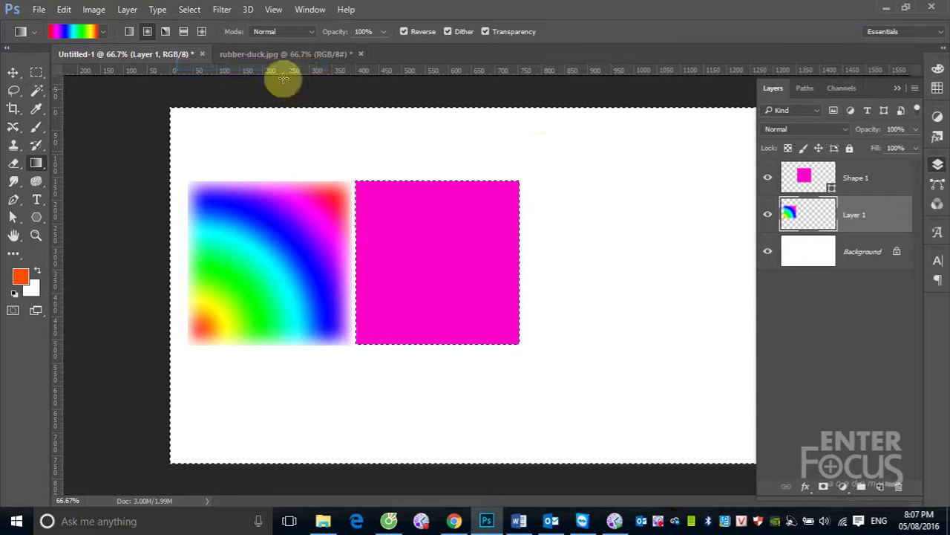
click(189, 10)
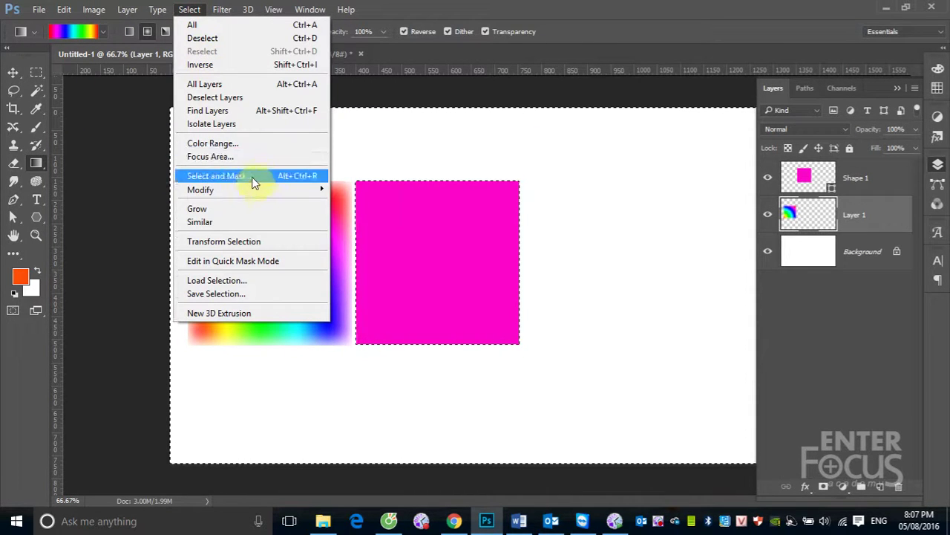
mouse_move(223, 189)
click(354, 242)
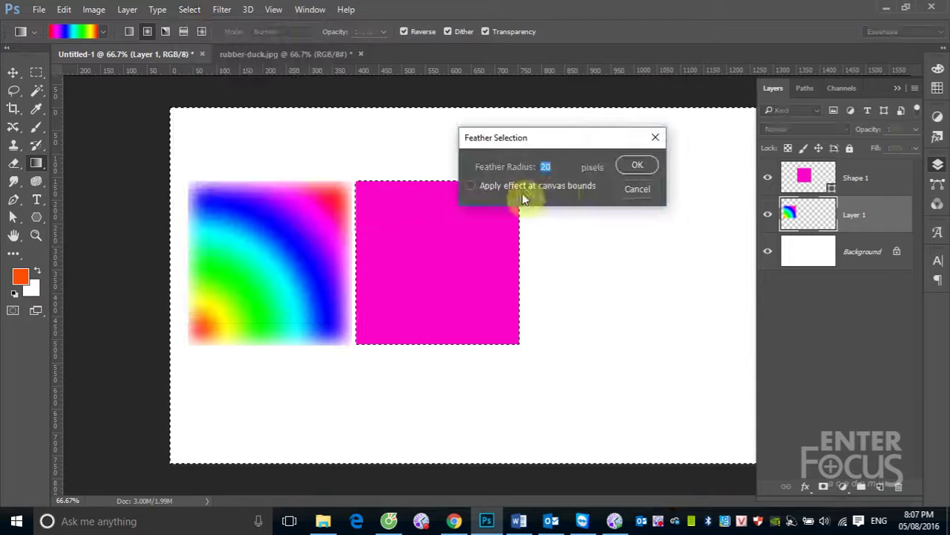
click(635, 161)
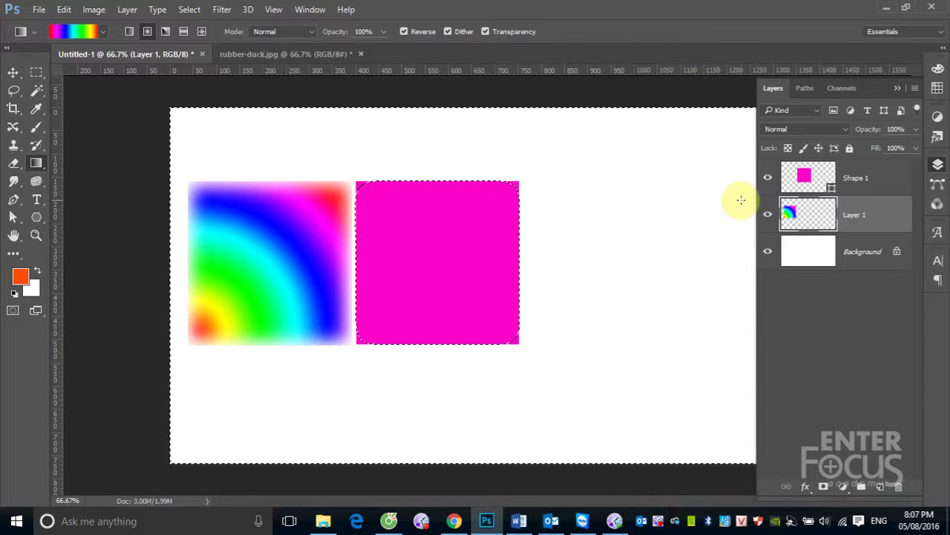
key(Delete)
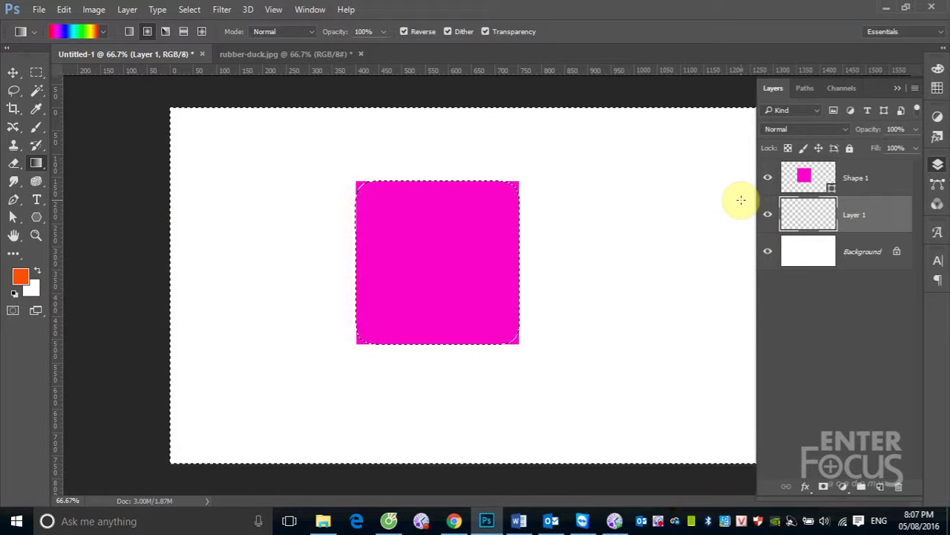
key(ctrl+alt+z)
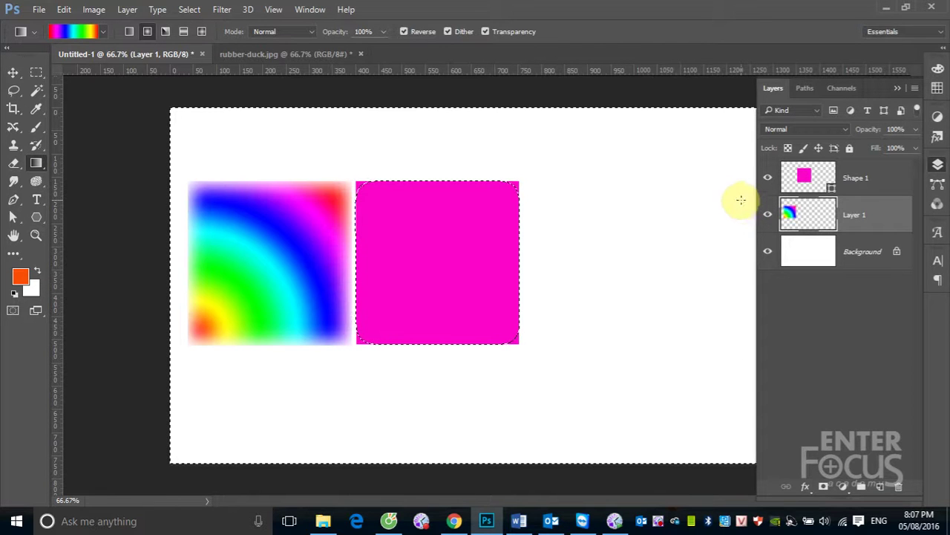
click(876, 172)
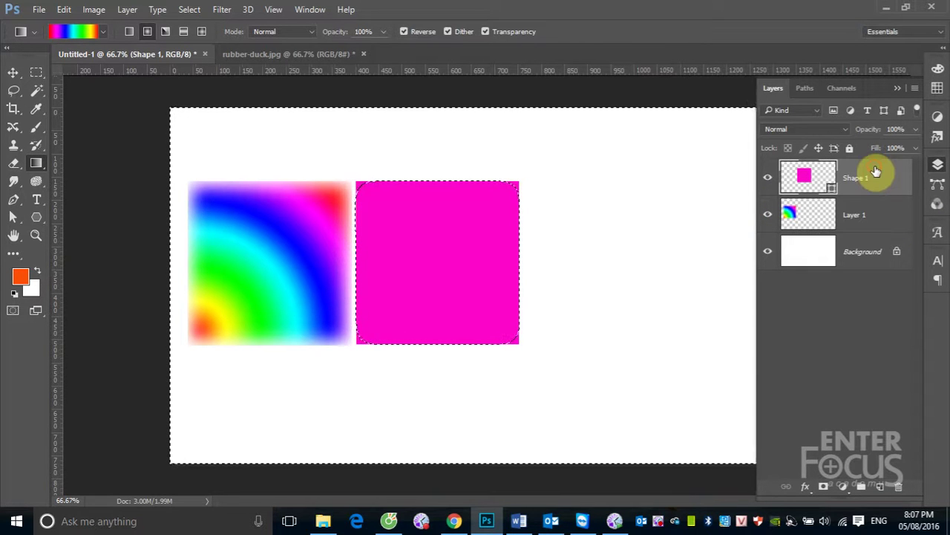
key(Delete)
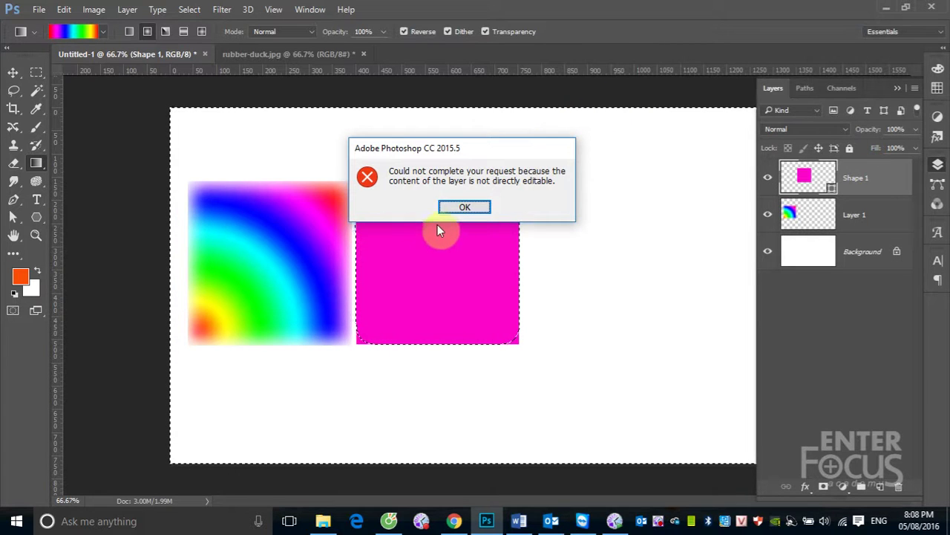
click(461, 207)
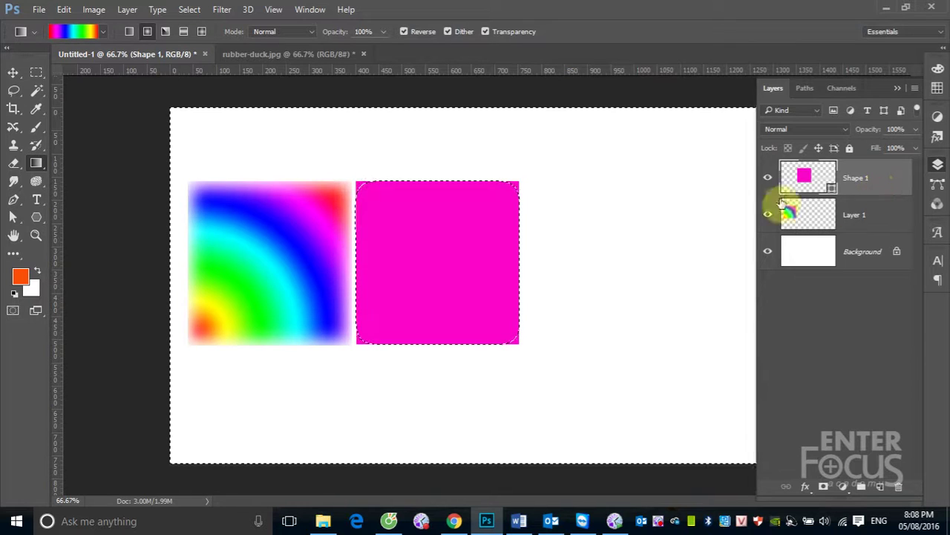
key(ctrl+d)
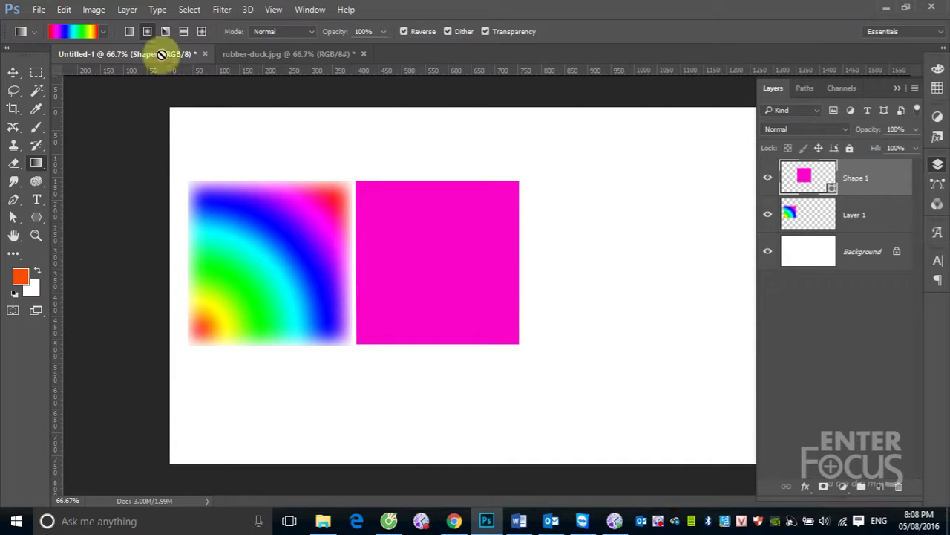
click(127, 14)
mouse_move(176, 114)
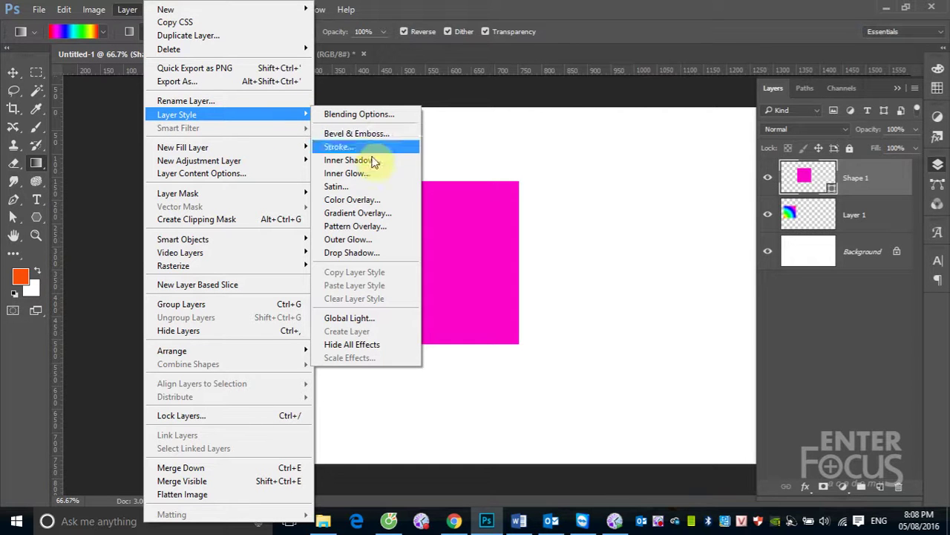
click(358, 214)
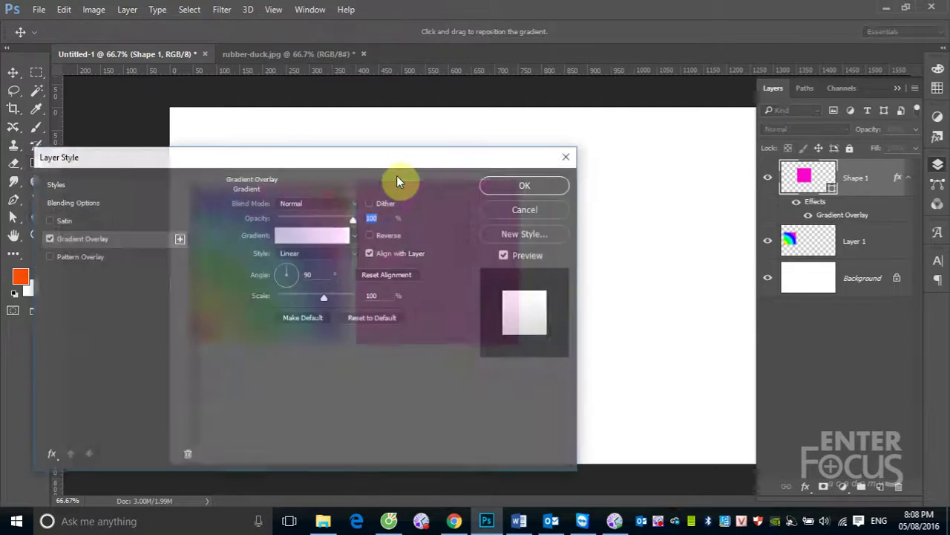
click(325, 236)
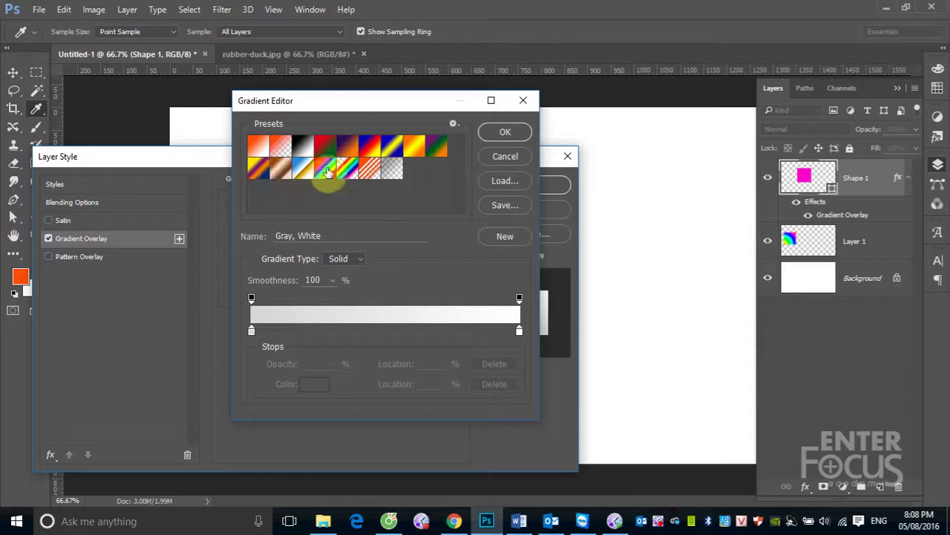
click(324, 169)
click(499, 133)
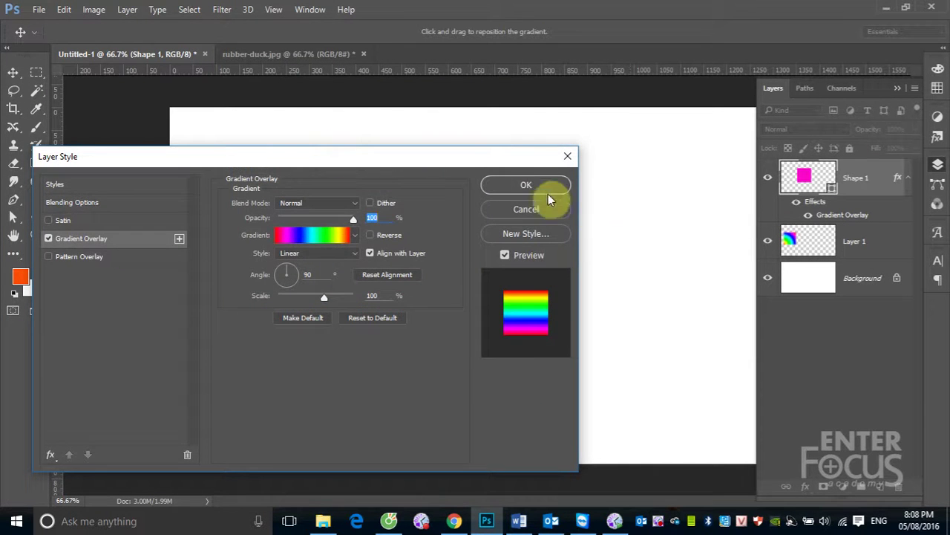
click(529, 186)
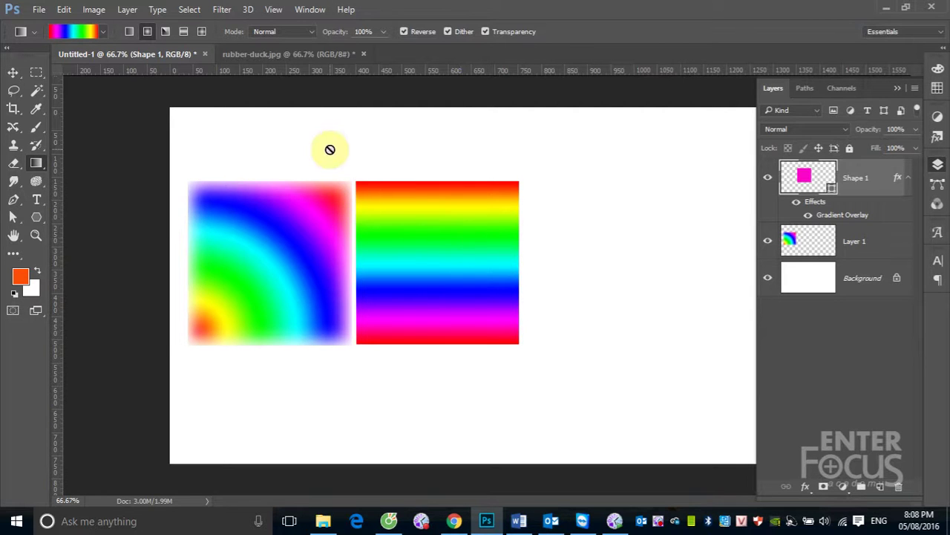
key(ctrl+z)
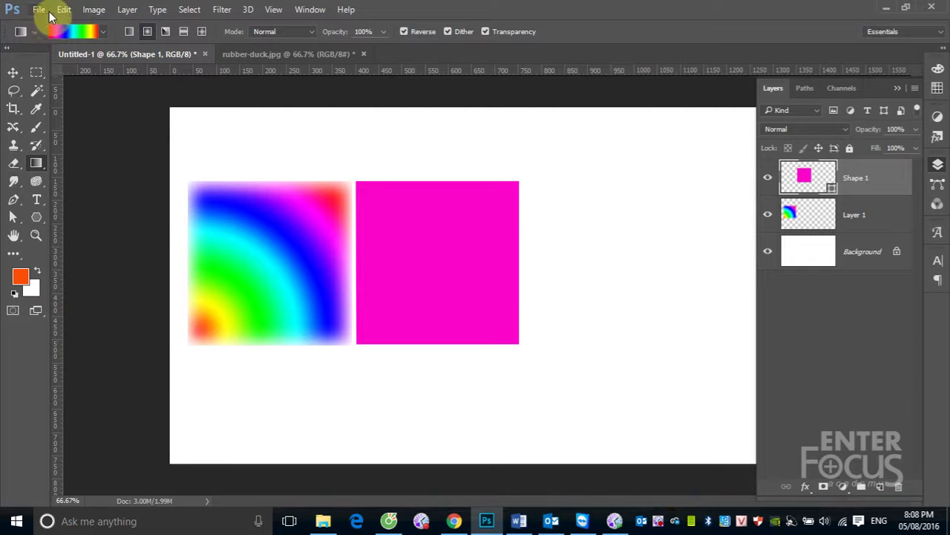
- Apply an Angle-style rainbow Gradient Overlay at 148° to the magenta Shape 1 square
click(124, 11)
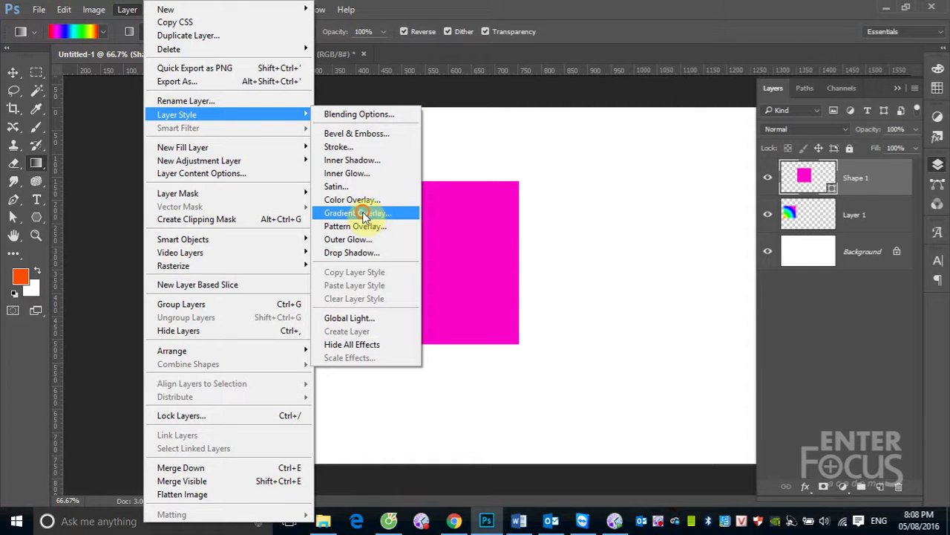
click(411, 214)
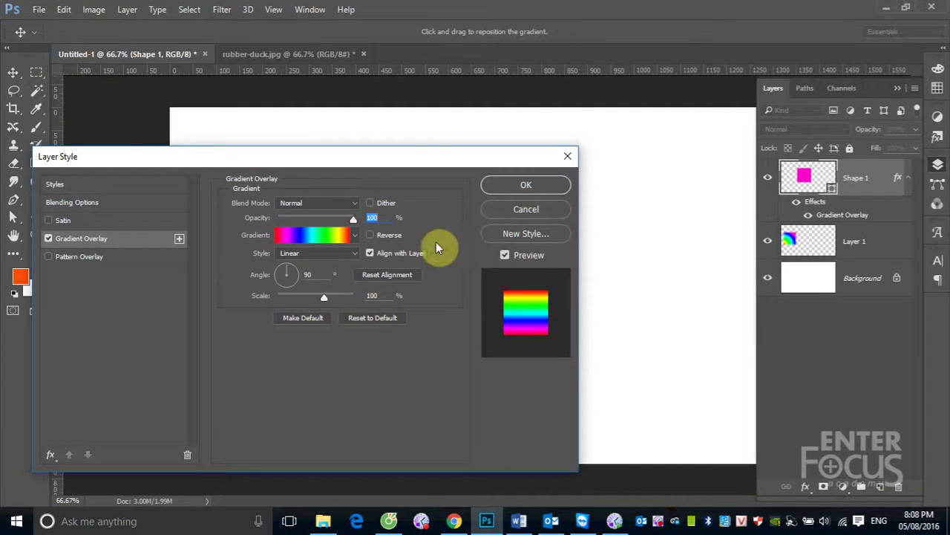
click(349, 253)
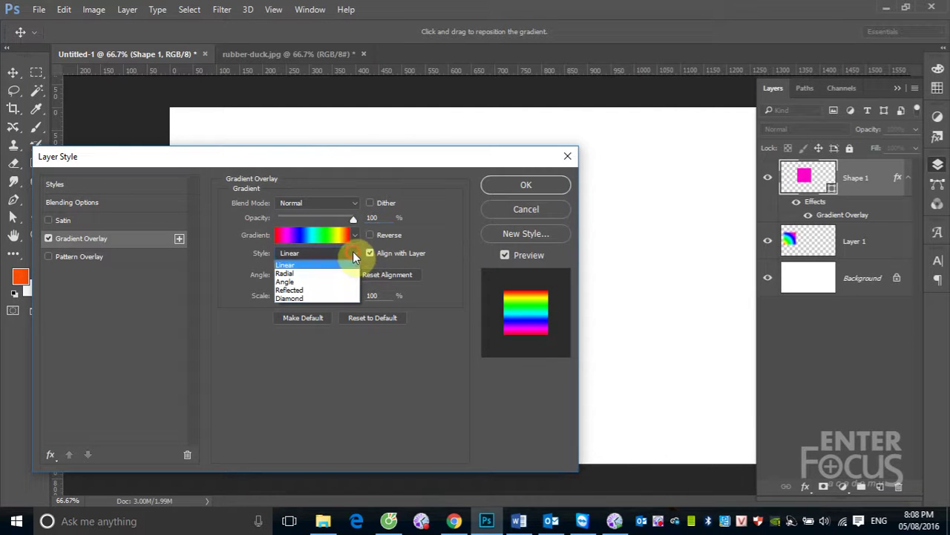
click(306, 284)
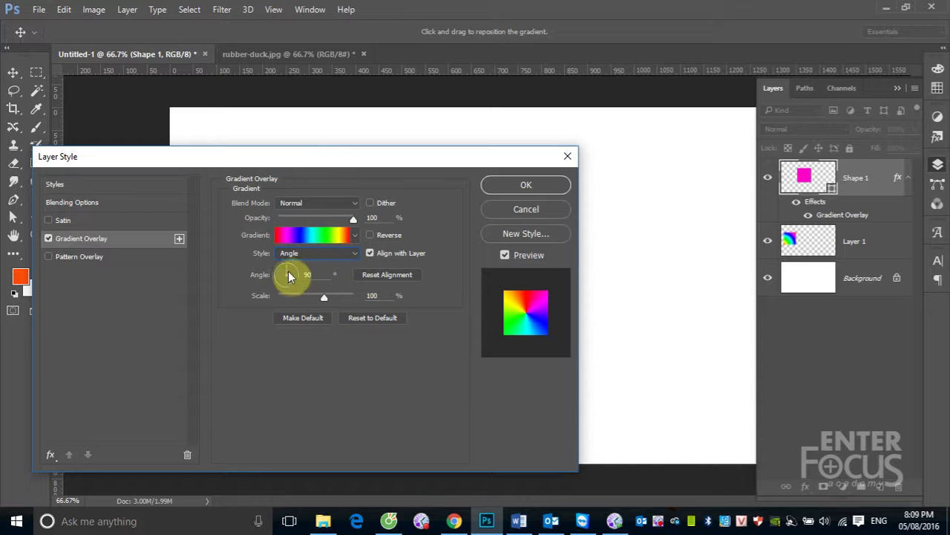
drag(288, 275, 281, 276)
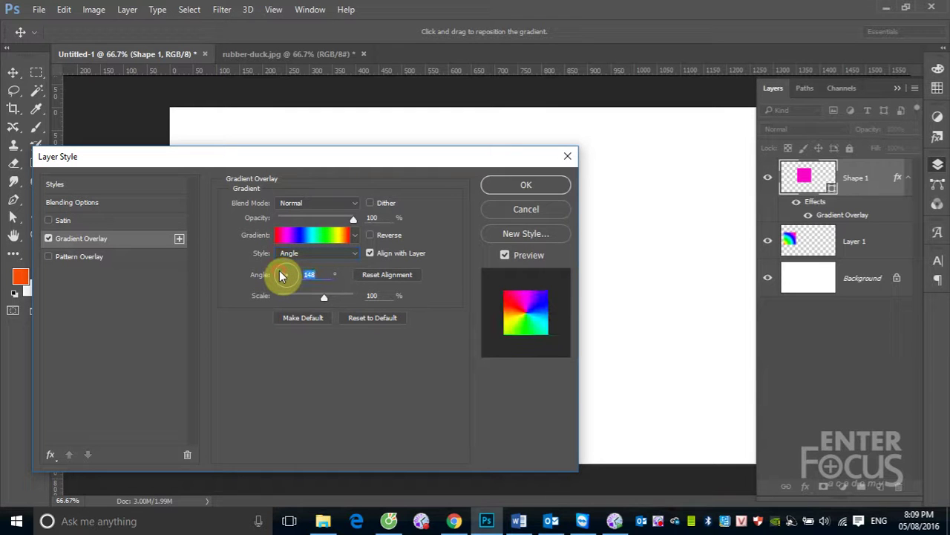
click(520, 187)
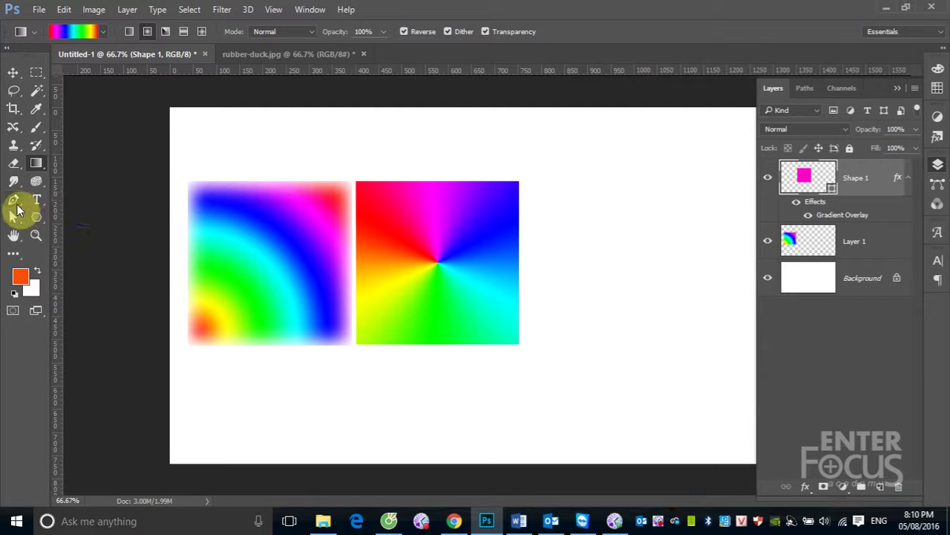
- Draw a pink walking-person custom shape right of the gradient squares
click(15, 202)
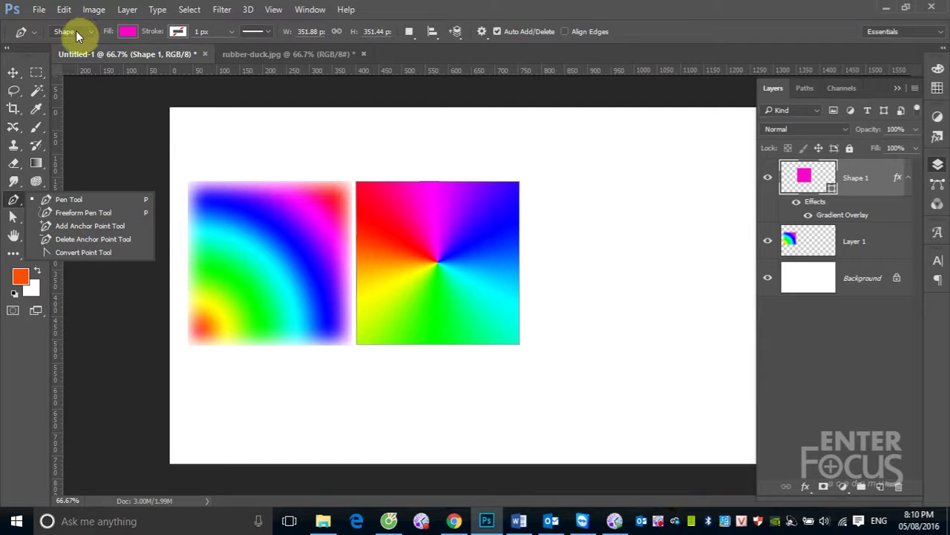
click(414, 15)
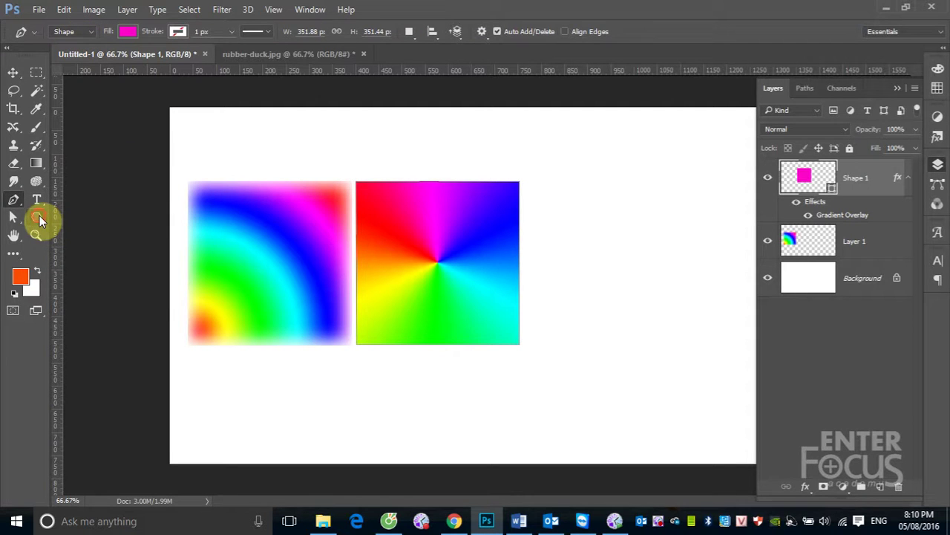
click(39, 216)
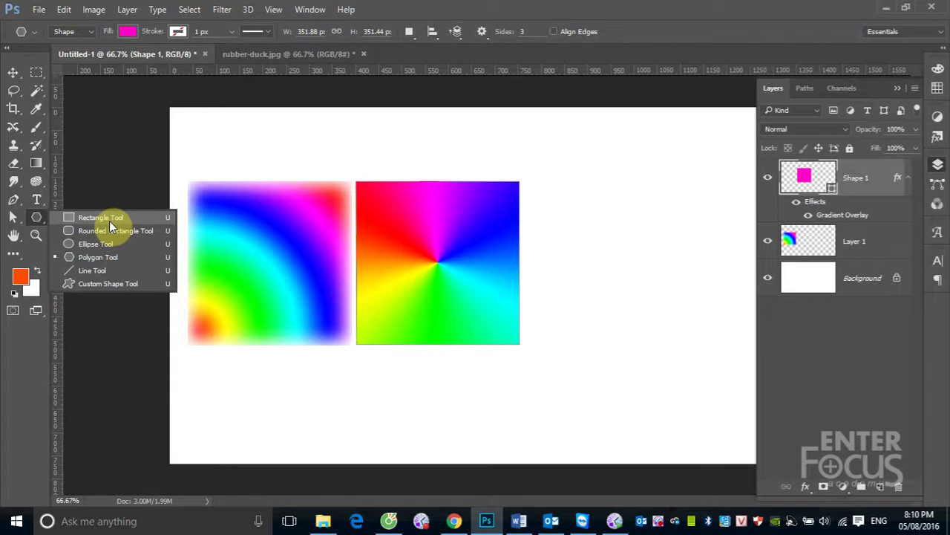
click(90, 285)
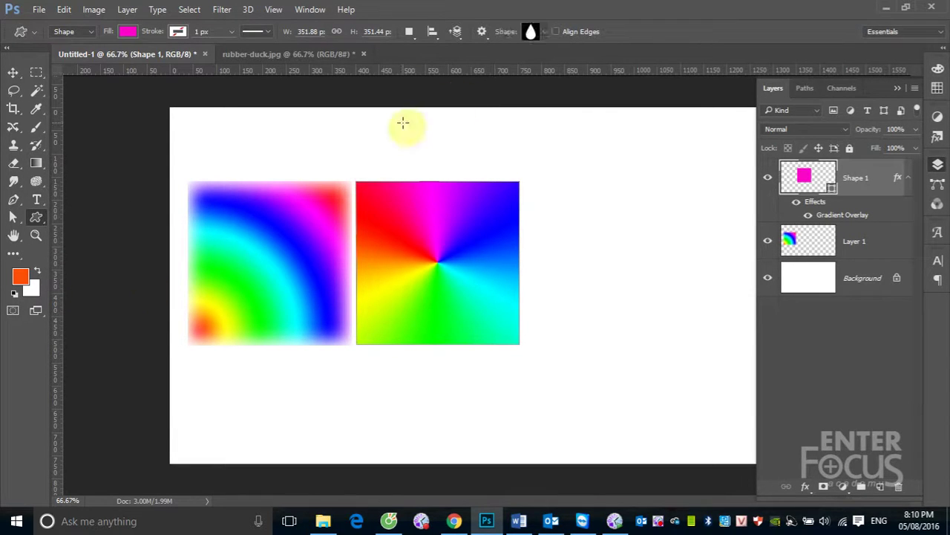
click(543, 31)
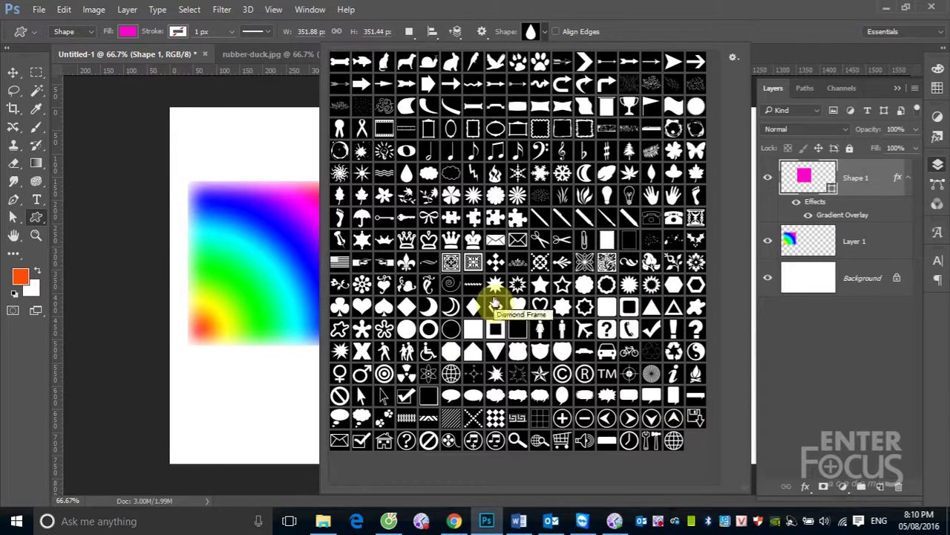
click(383, 352)
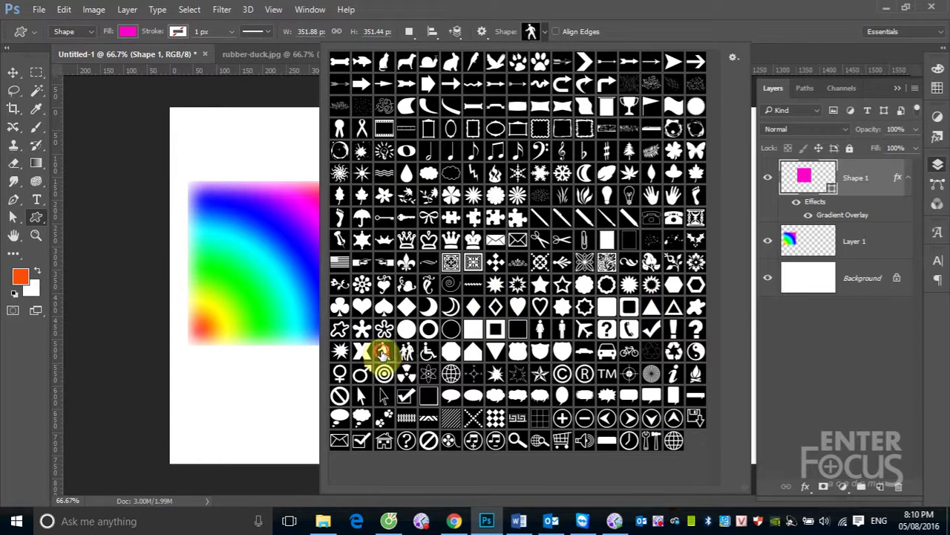
click(665, 16)
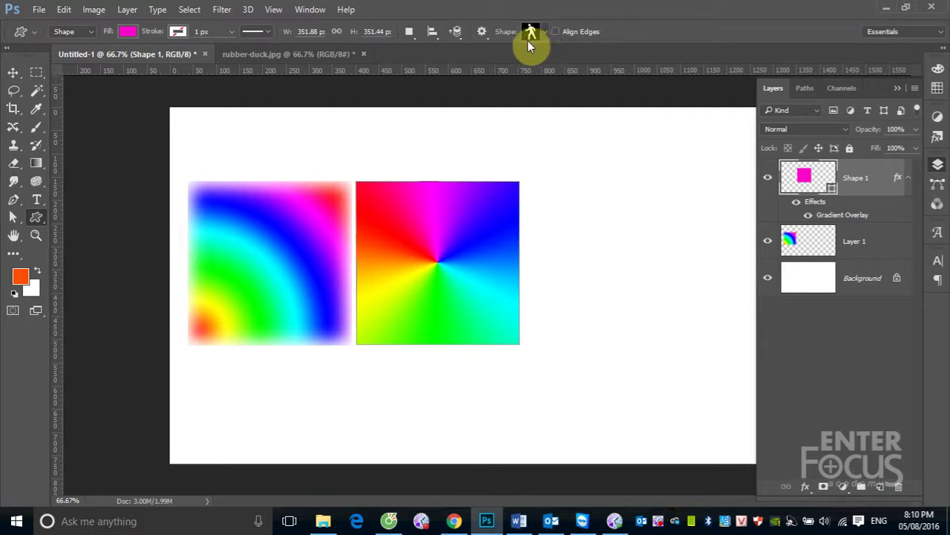
drag(563, 184, 638, 294)
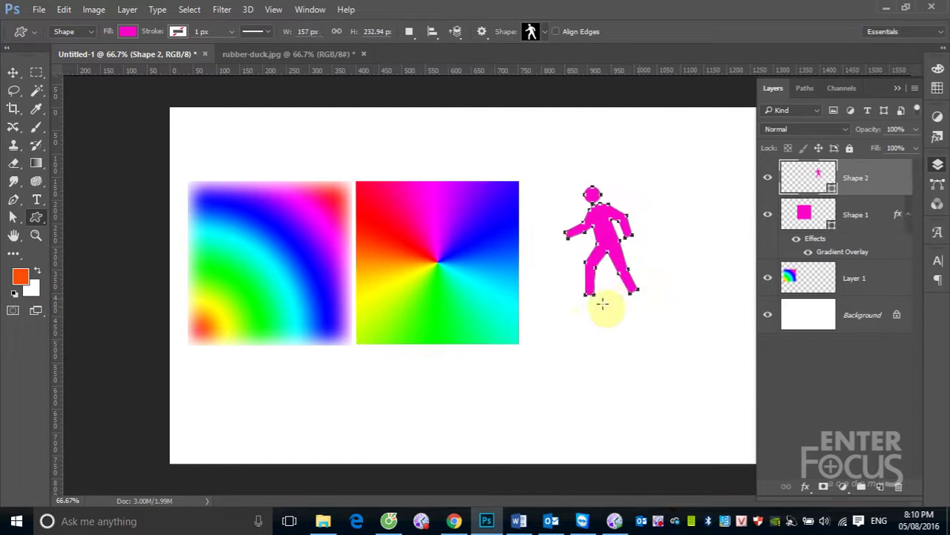
- Add a lightbulb-with-rays custom shape at the canvas's upper right, then switch to the Move tool
click(549, 31)
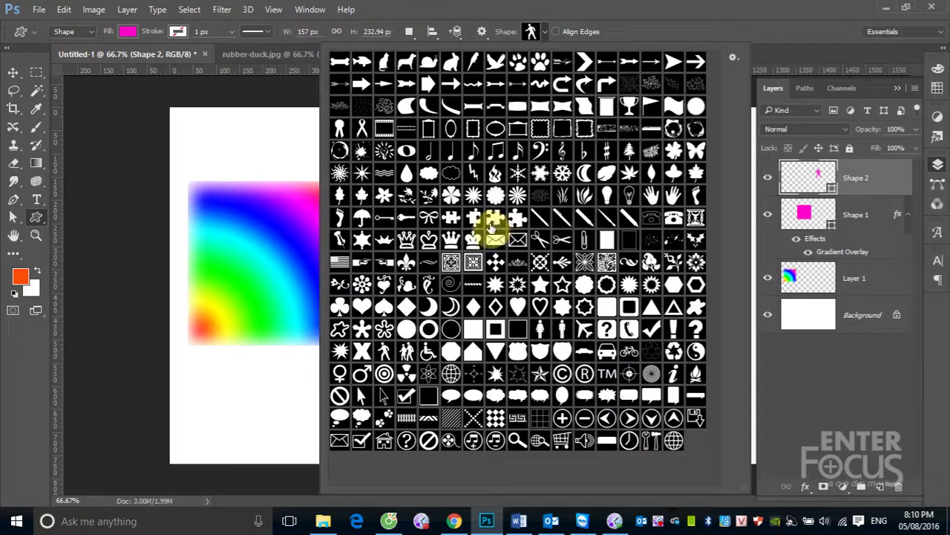
click(384, 151)
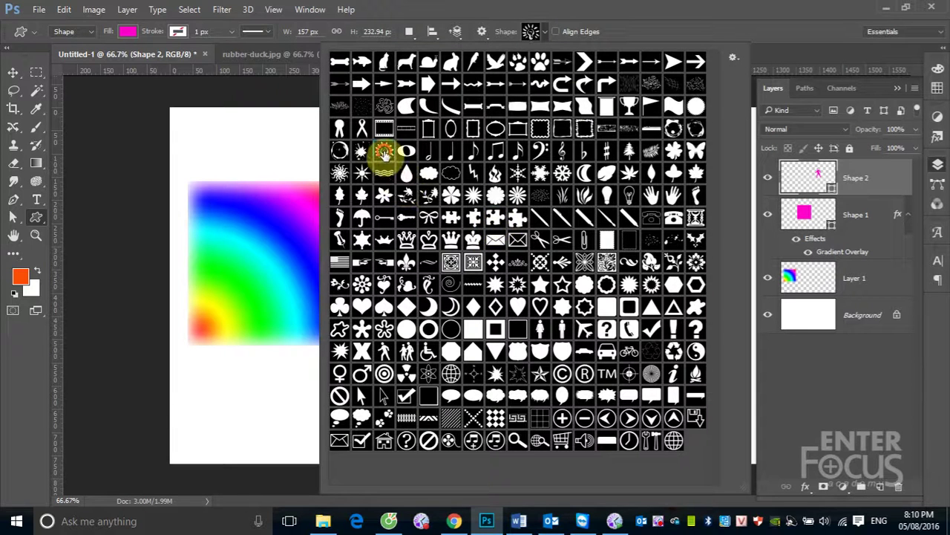
click(677, 10)
drag(673, 163, 719, 239)
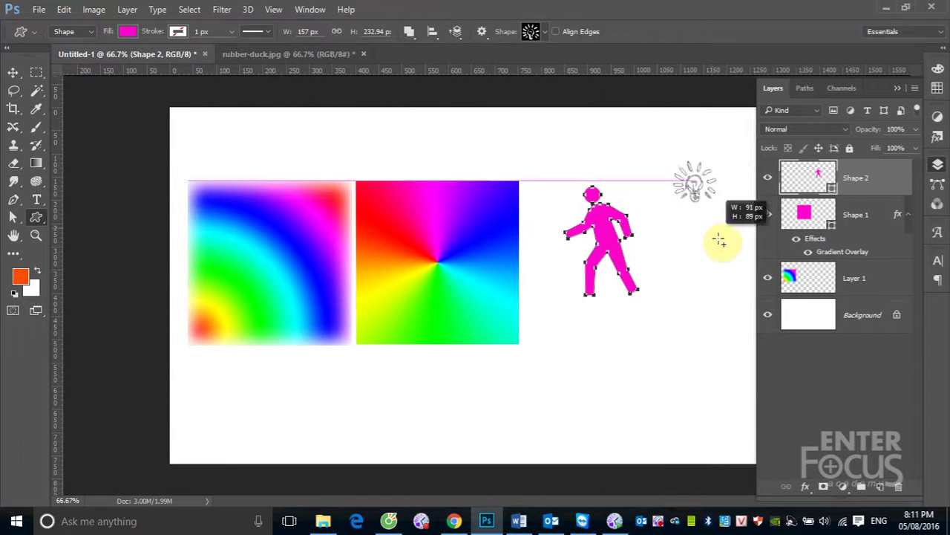
click(13, 72)
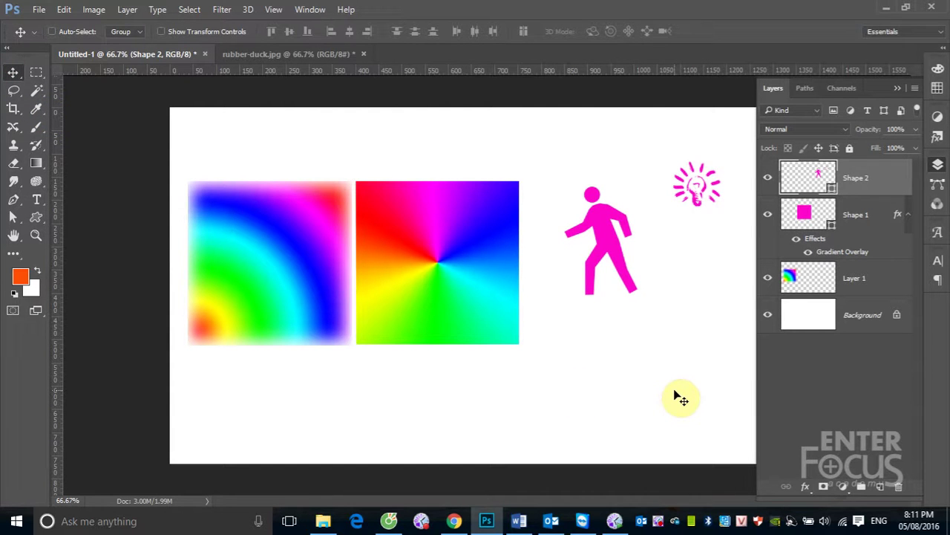
- Zoom in on the lightbulb shape and collapse Shape 1's effects list in Layers
drag(659, 150, 729, 227)
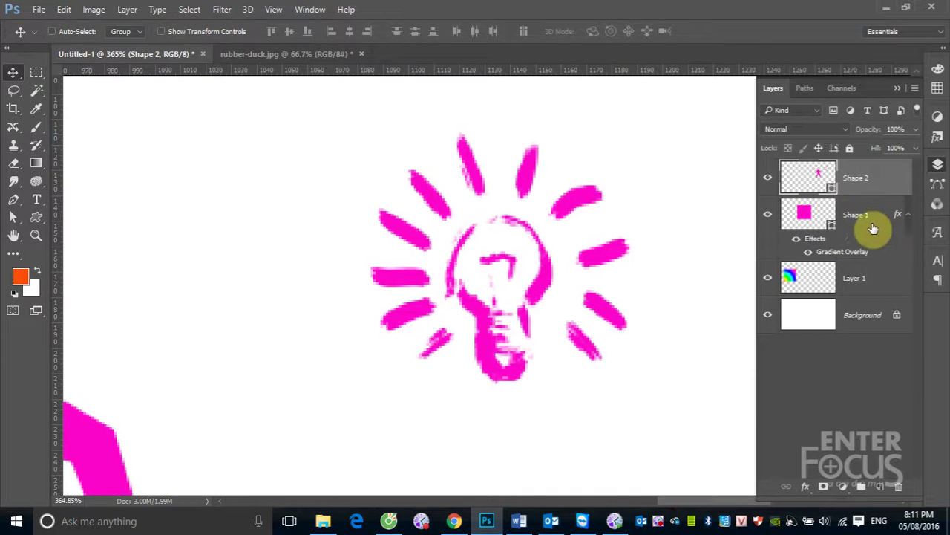
click(909, 217)
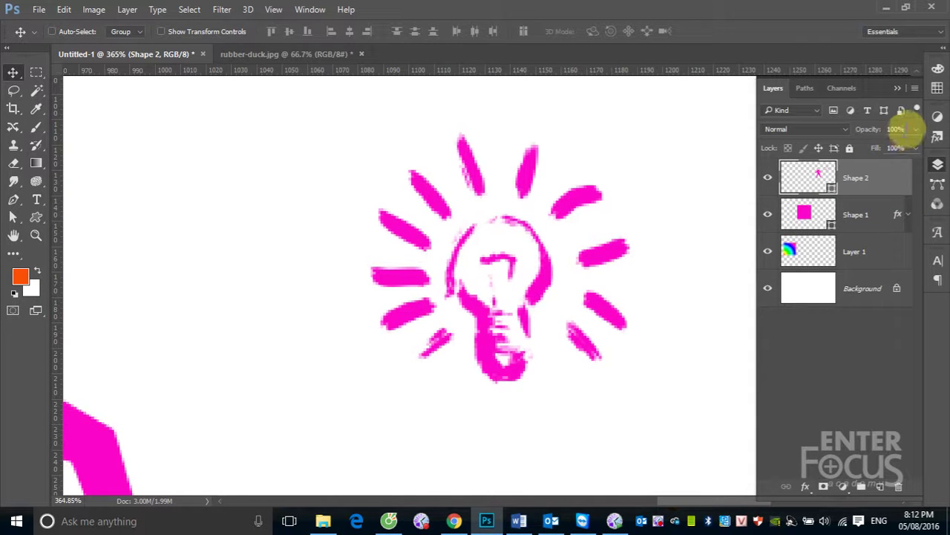
- Lower Shape 2's opacity to 65%, then restore it to 100%
click(916, 130)
drag(913, 146, 892, 150)
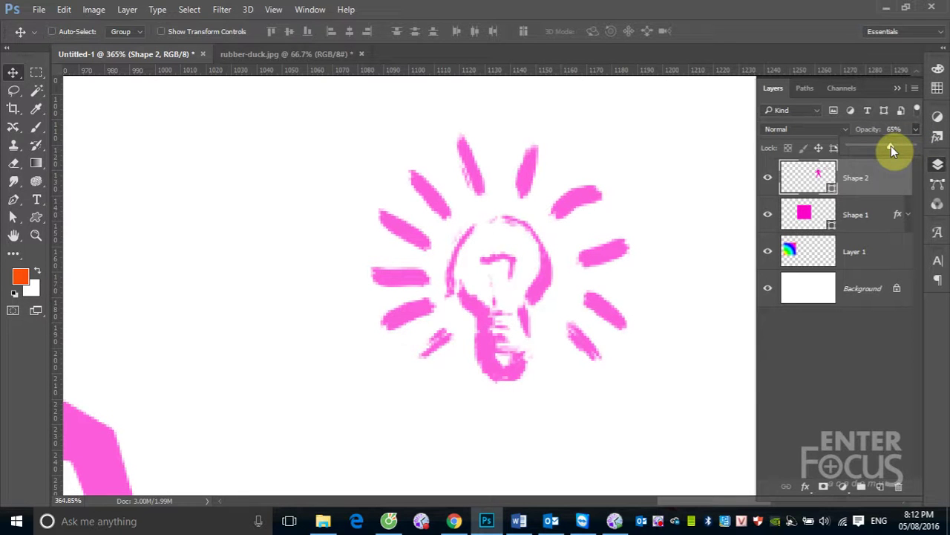
drag(891, 146, 937, 149)
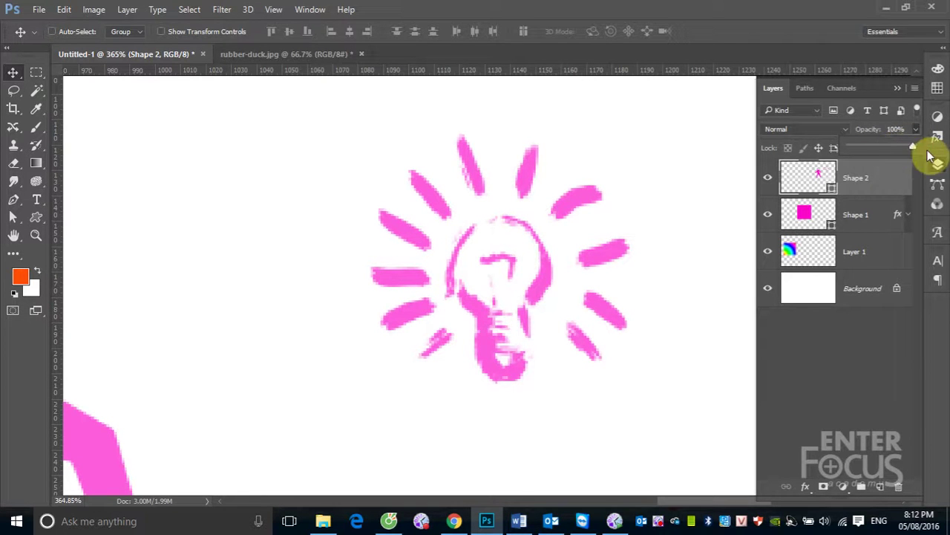
- Try Soft Light, then set Shape 2 to Color Burn blending and zoom out to the whole canvas
click(843, 130)
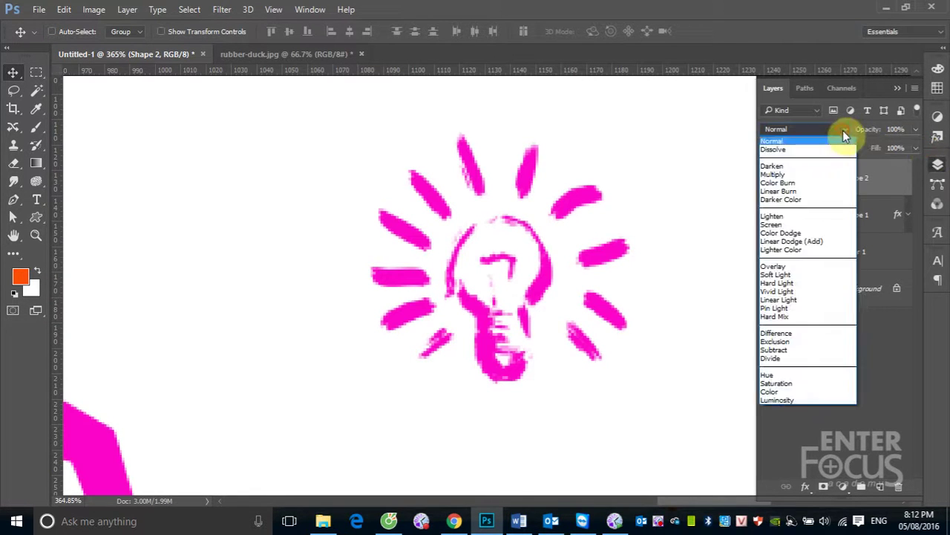
click(783, 276)
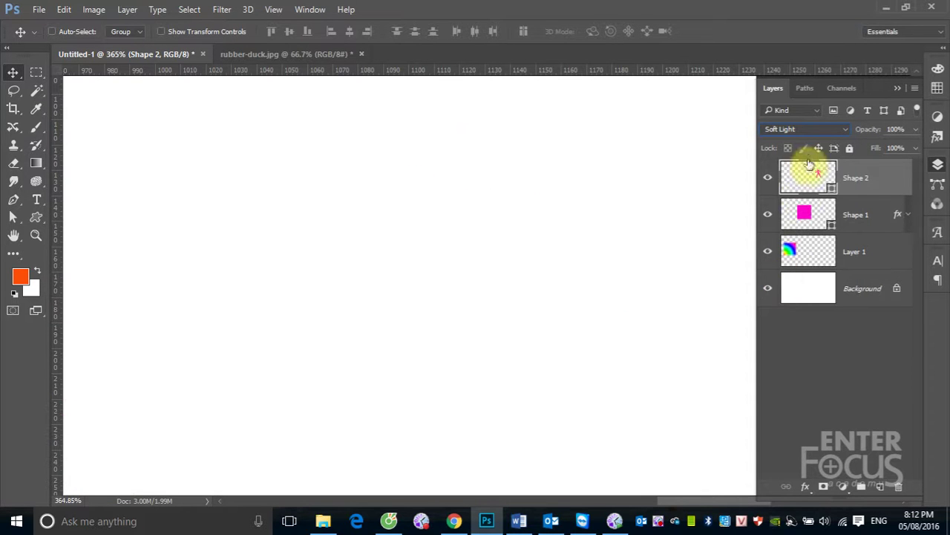
click(807, 134)
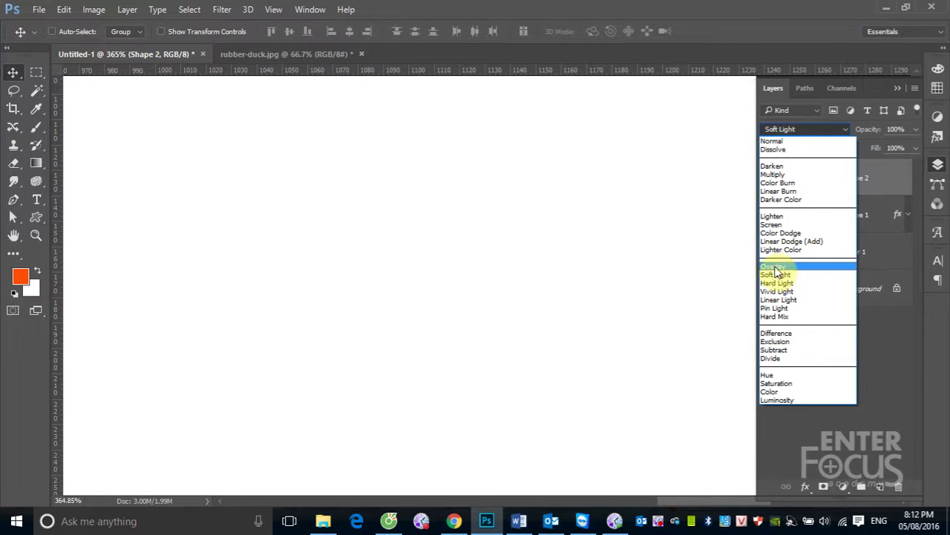
click(774, 183)
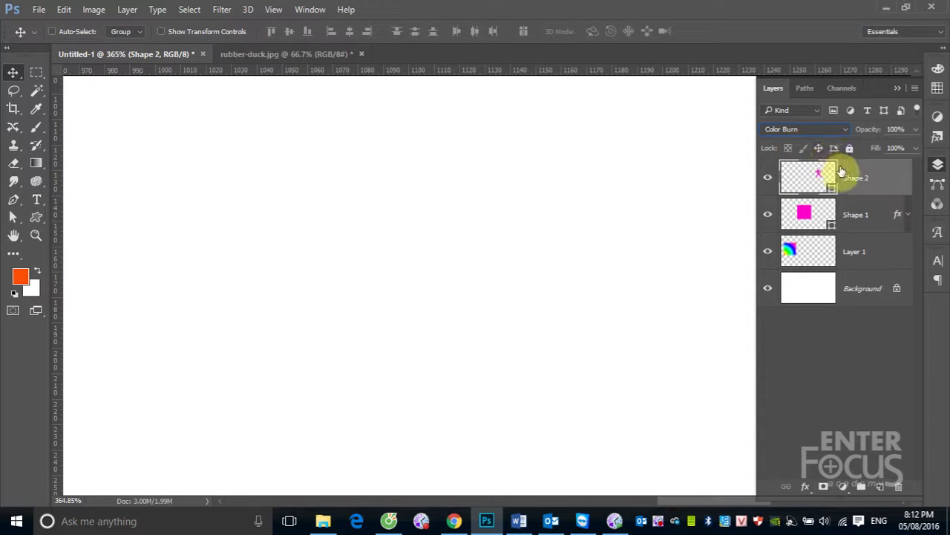
key(ctrl+minus)
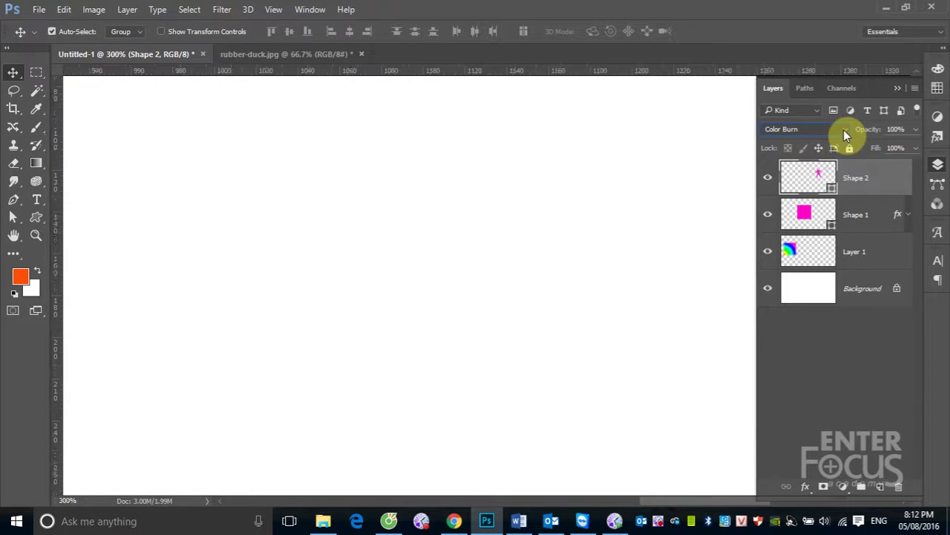
key(ctrl+minus)
key(ctrl+minus)
key(ctrl+minus)
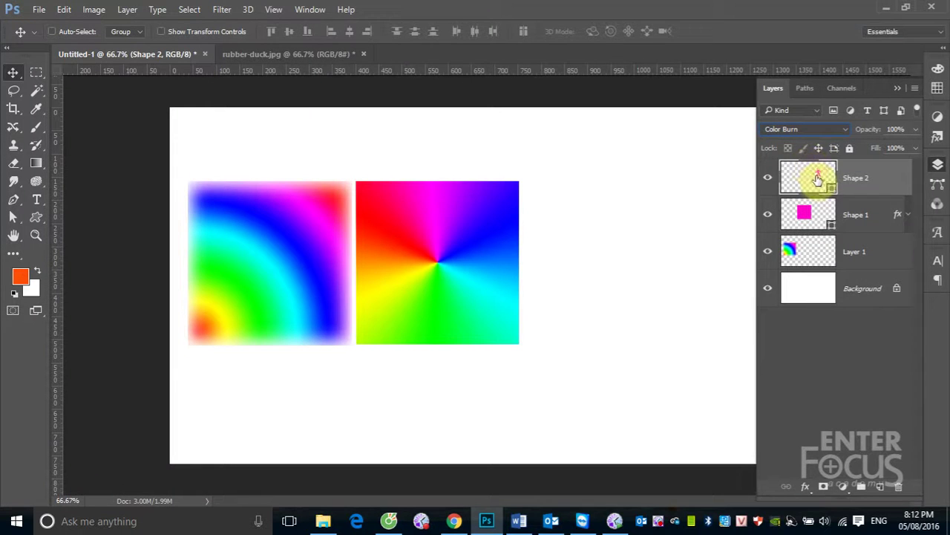
mouse_move(629, 206)
mouse_down()
mouse_move(387, 235)
mouse_move(635, 225)
mouse_up()
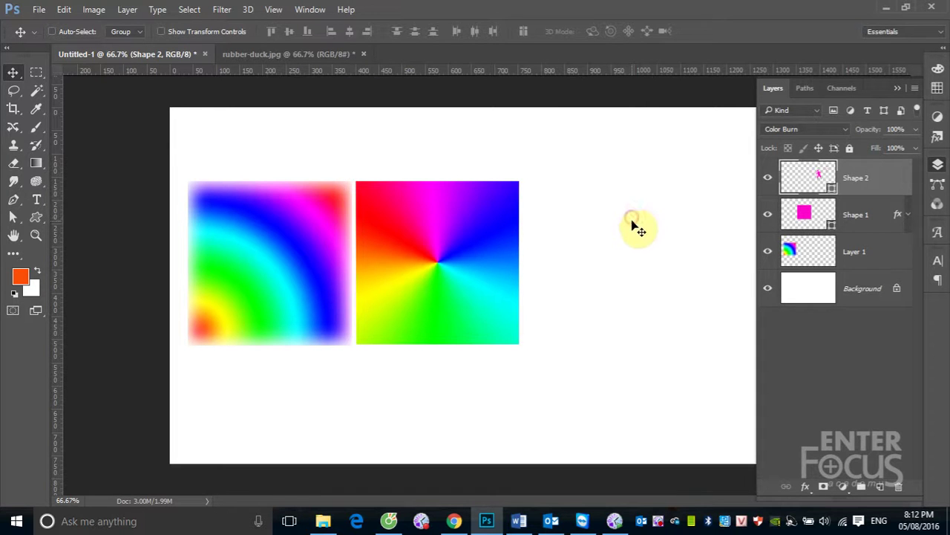
- Set Shape 2 to Pin Light and move the figure and lightbulb onto the right gradient square
click(844, 132)
click(777, 312)
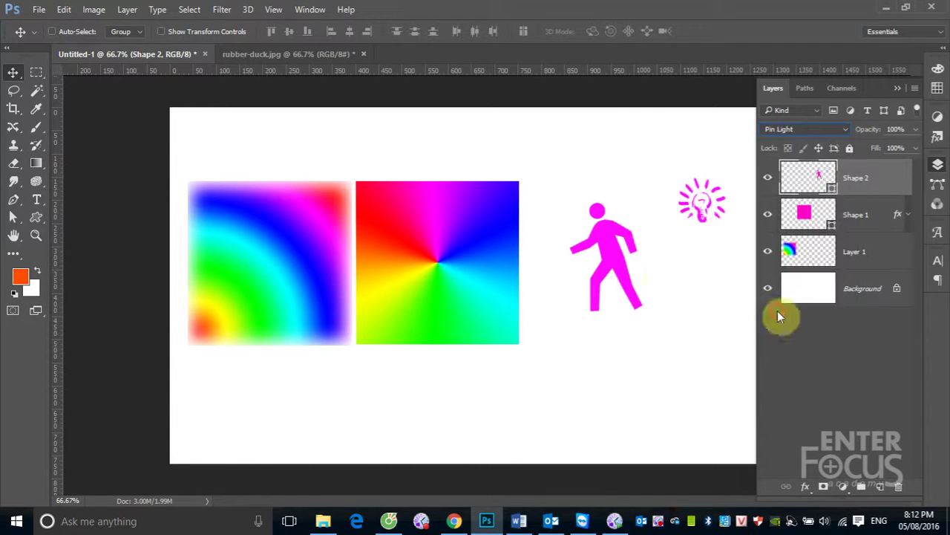
drag(626, 266, 456, 268)
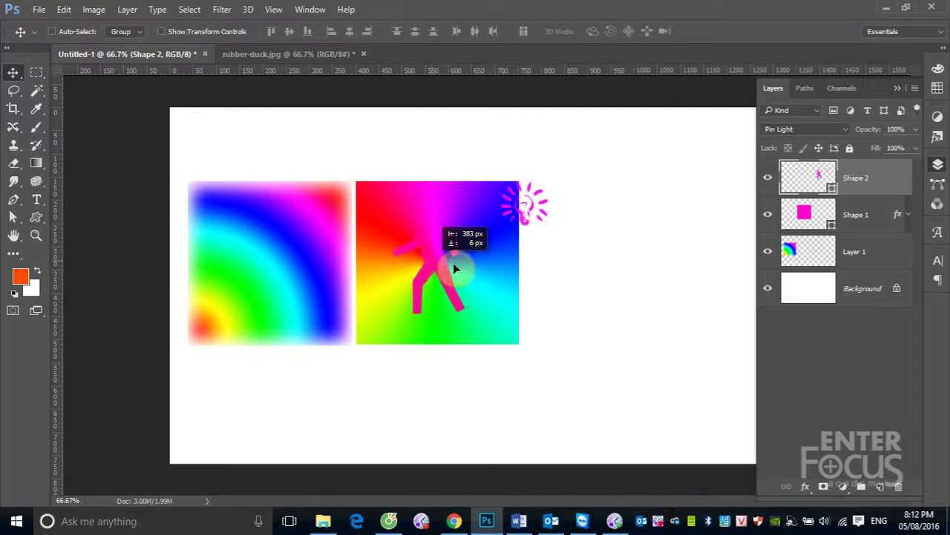
drag(456, 269, 402, 291)
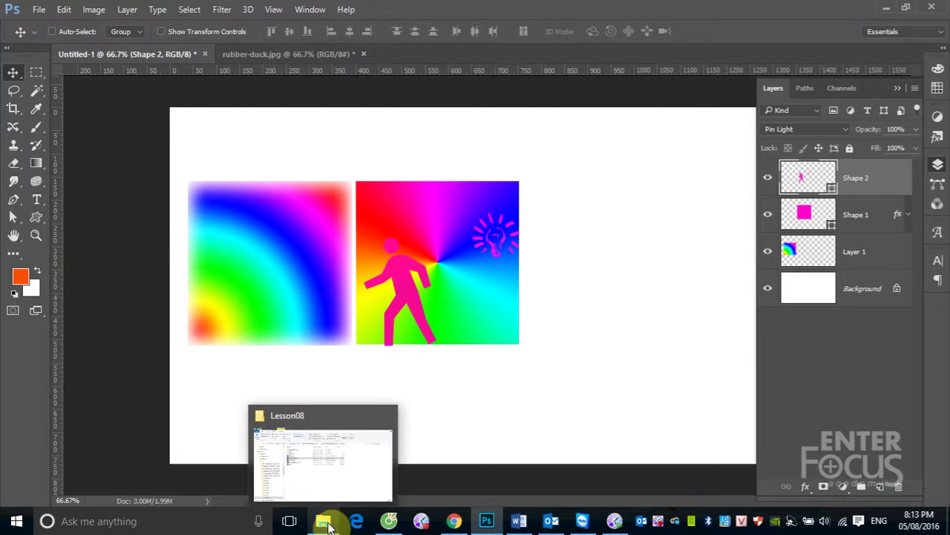
- Open 08Start.psd from Lesson08 and hide its Template layer's point markings
click(326, 523)
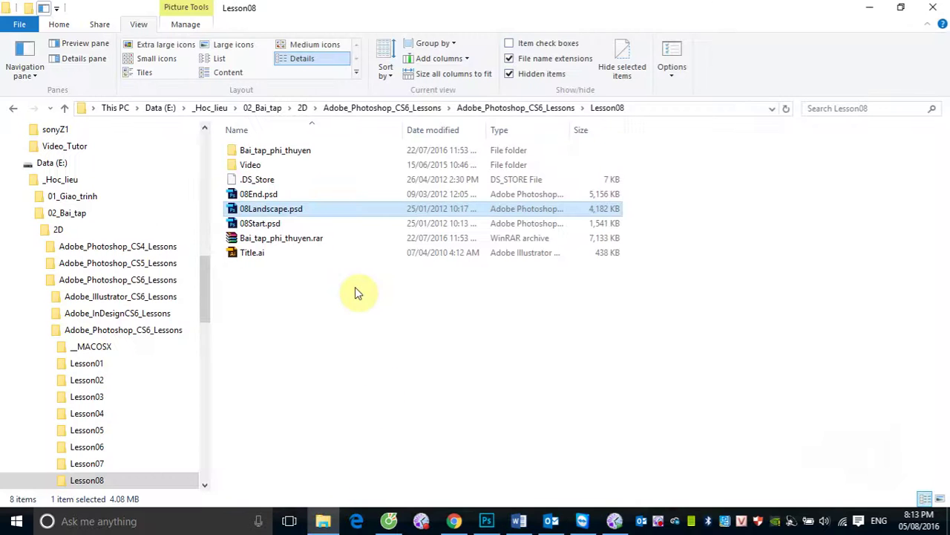
click(261, 229)
double_click(261, 229)
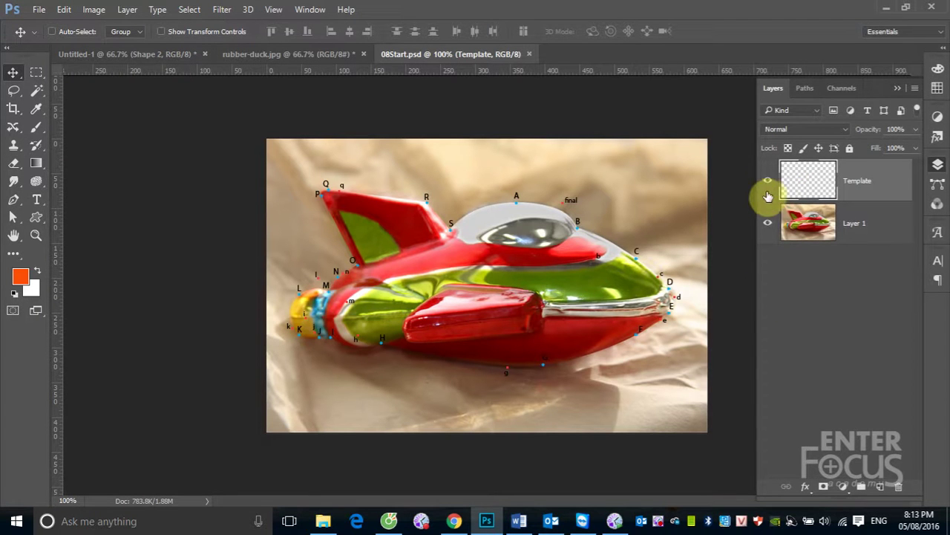
click(767, 180)
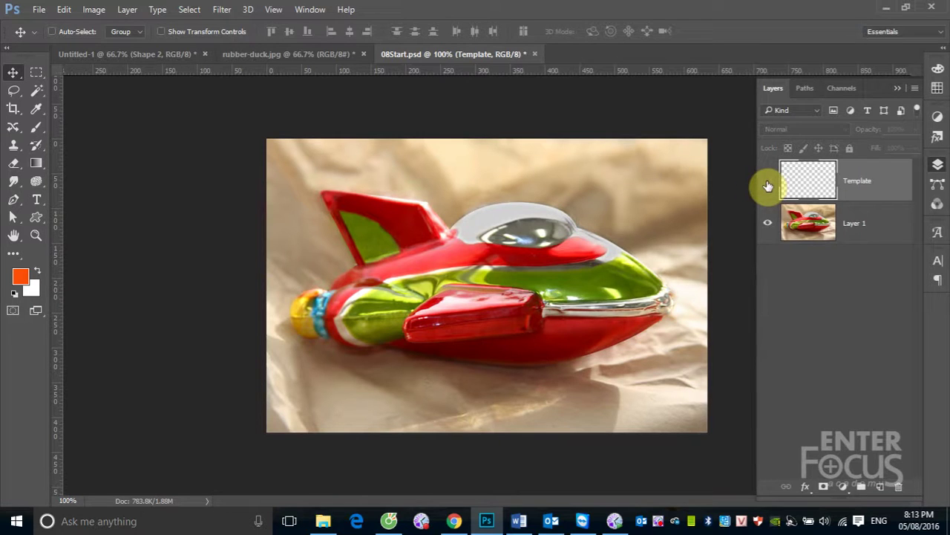
- Open 08Landscape.psd and 08End.psd from the Lesson08 folder in Photoshop
click(323, 519)
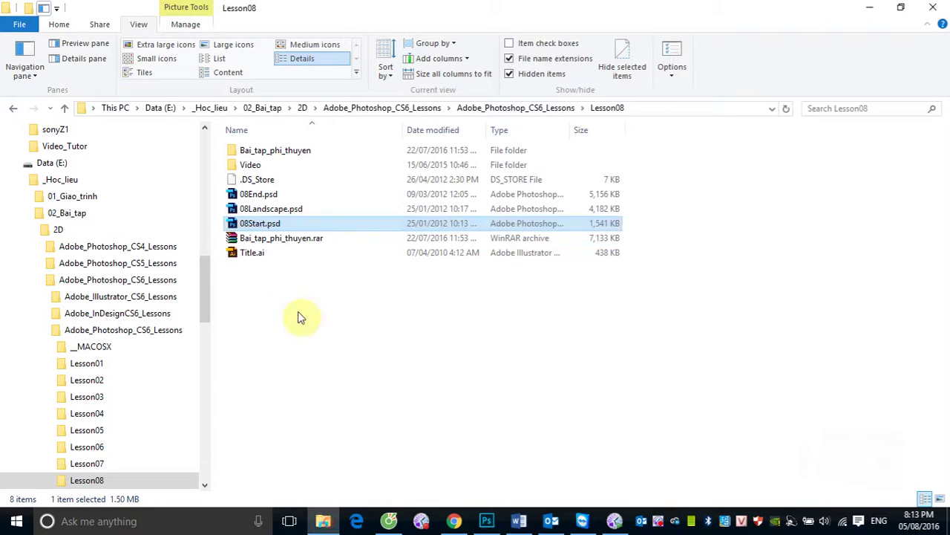
double_click(256, 211)
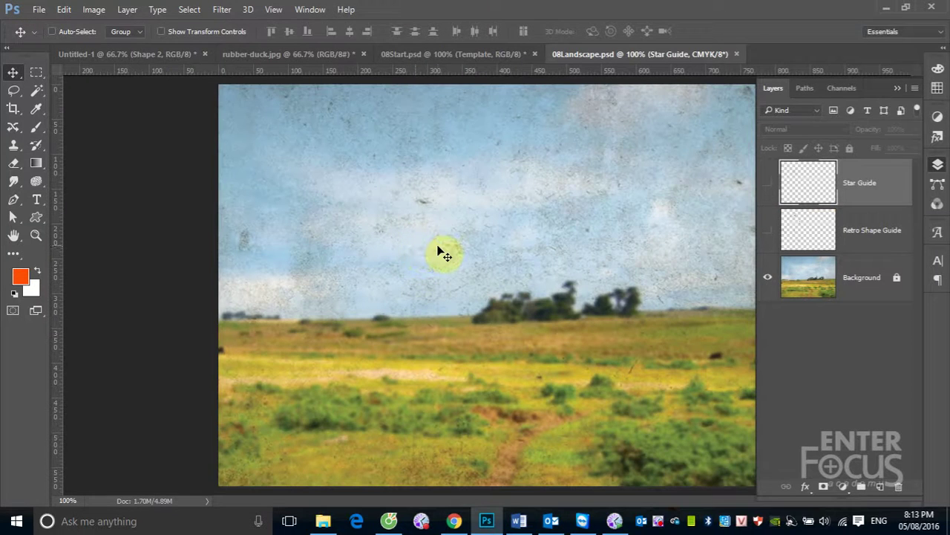
click(323, 521)
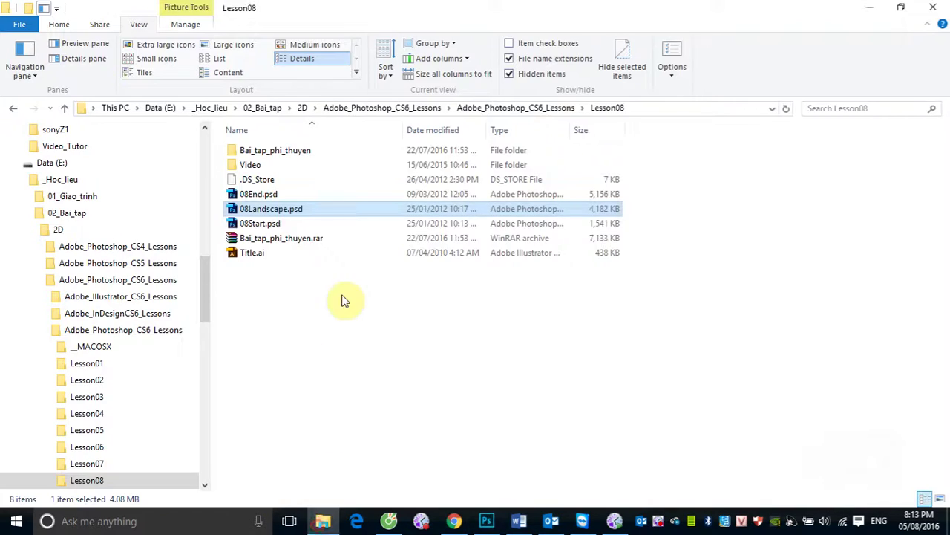
double_click(257, 194)
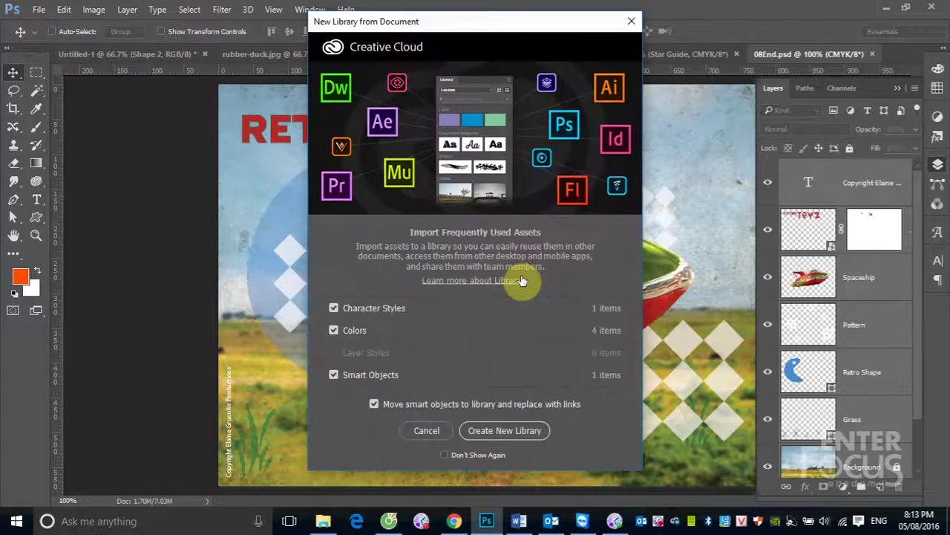
- Cancel the New Library from Document prompt and look over the finished 08End.psd poster
click(631, 20)
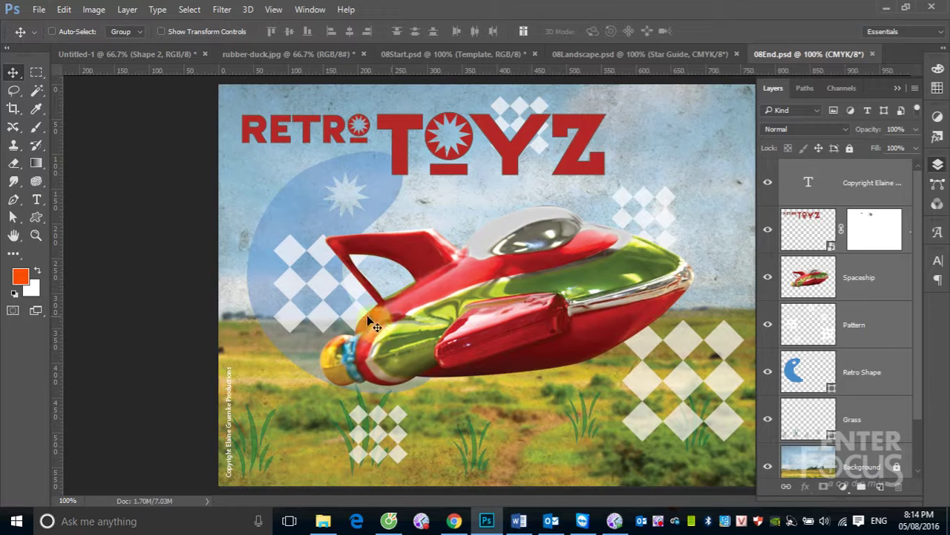
click(431, 262)
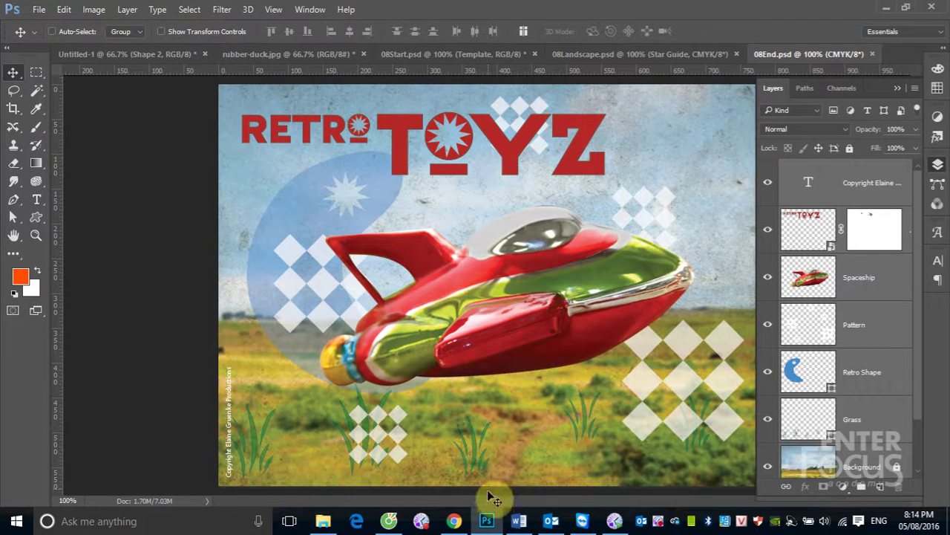
mouse_move(486, 521)
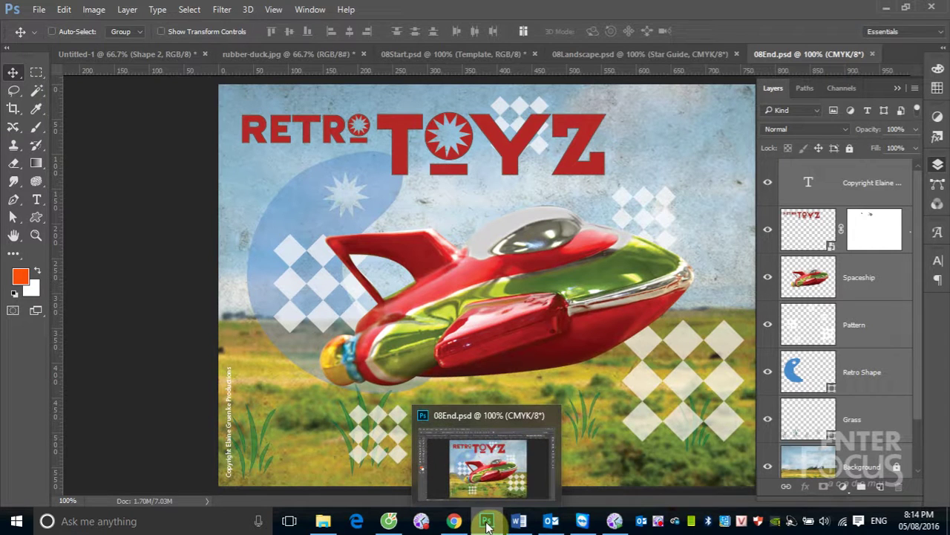
mouse_move(488, 457)
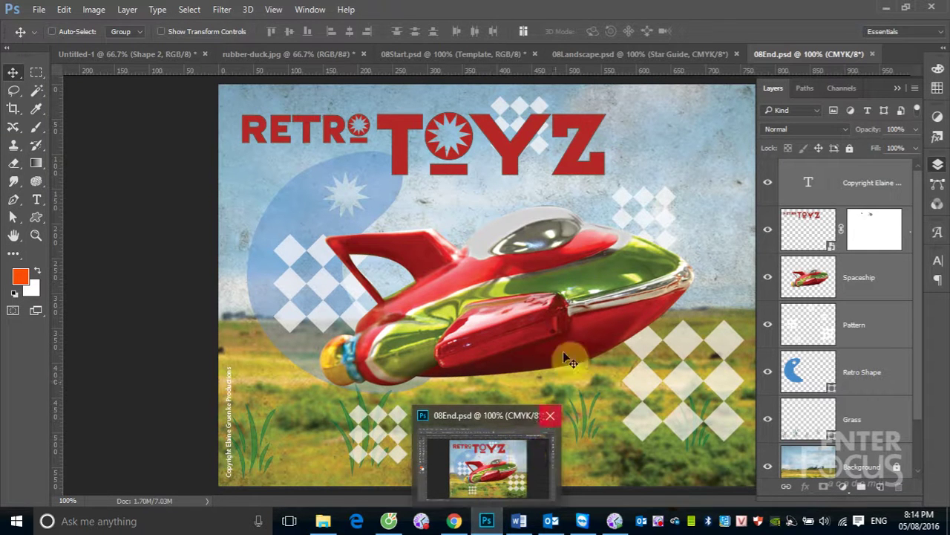
- Check Title.ai in Lesson08, view 08Start.psd and 08End.psd, then bring 08Landscape.psd forward
click(592, 55)
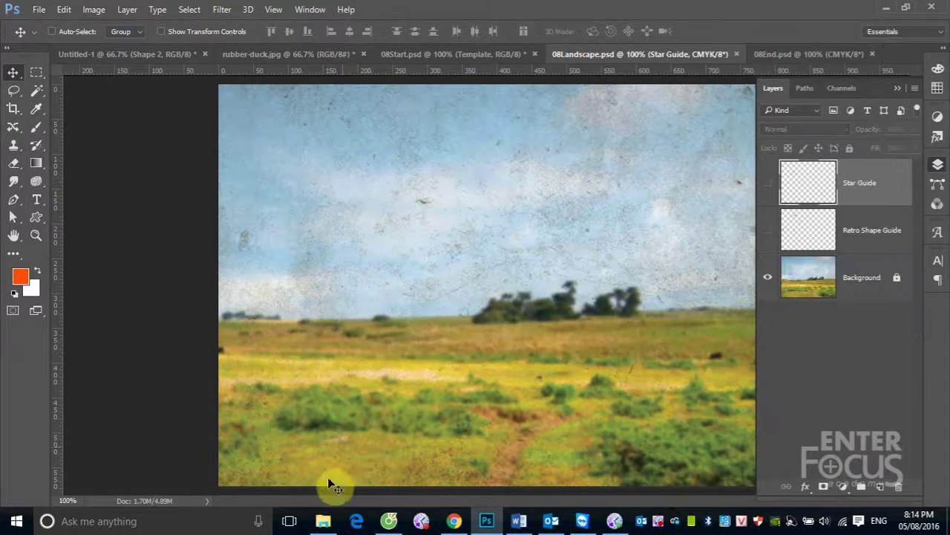
click(323, 518)
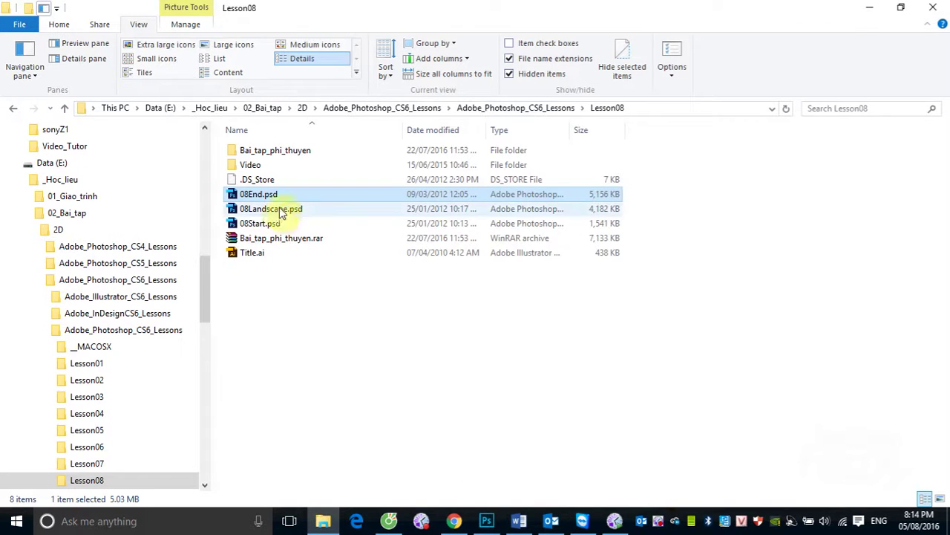
click(253, 257)
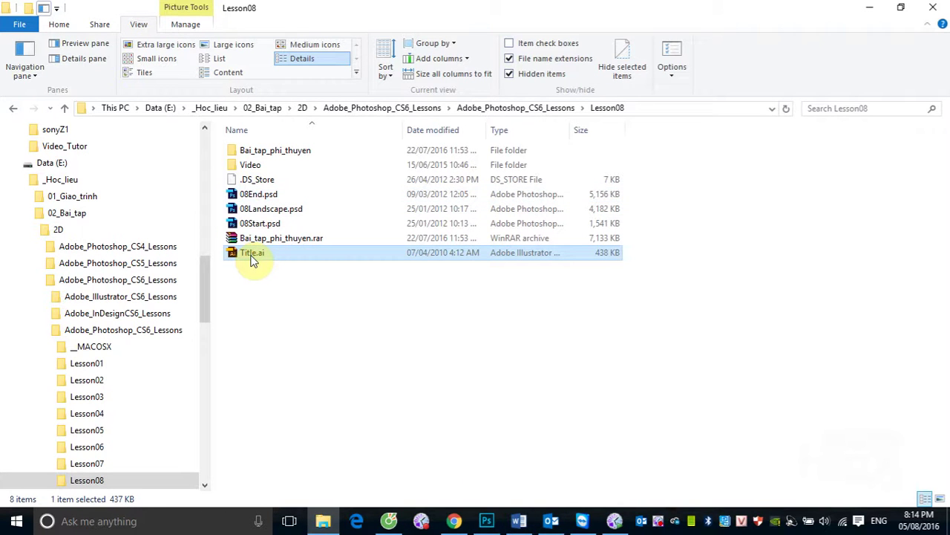
click(486, 520)
click(461, 56)
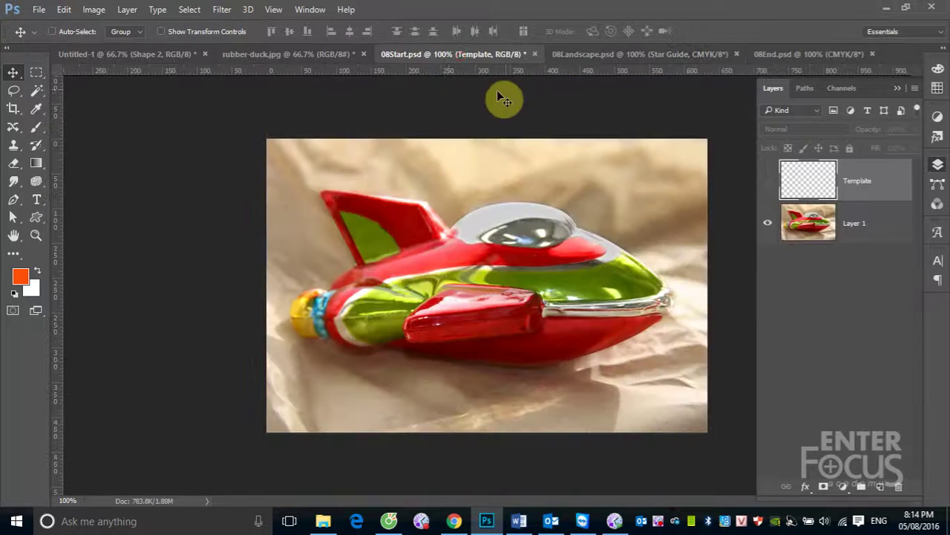
click(758, 55)
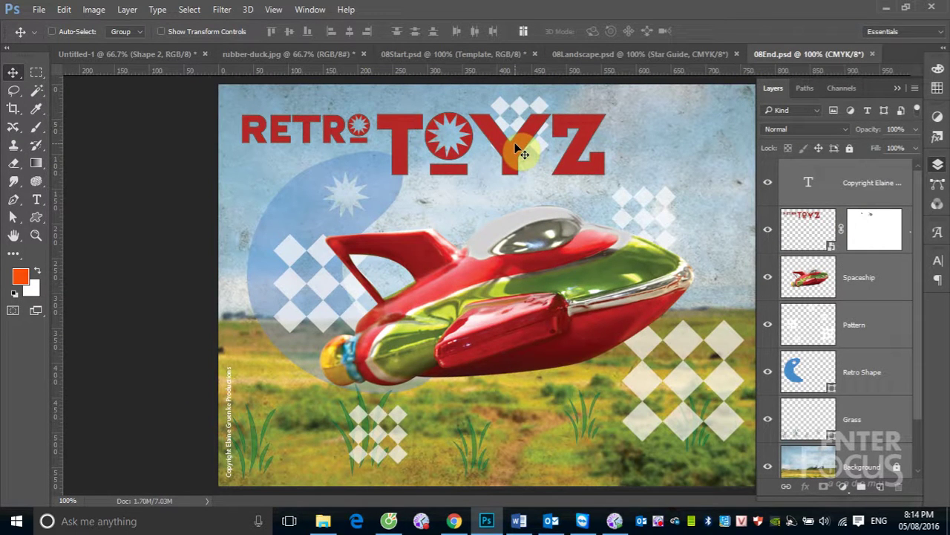
click(574, 55)
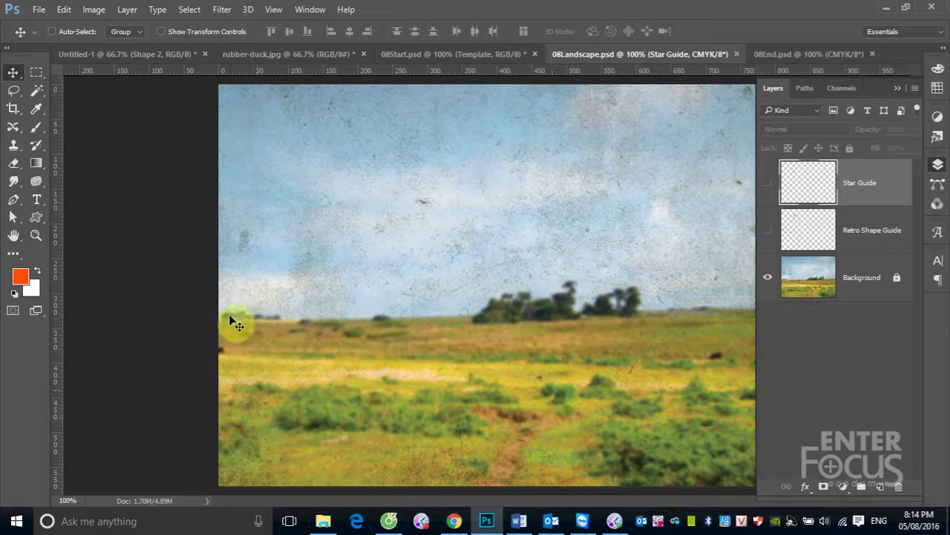
- Look over the File and Edit menus, then choose File > Place Embedded
click(38, 10)
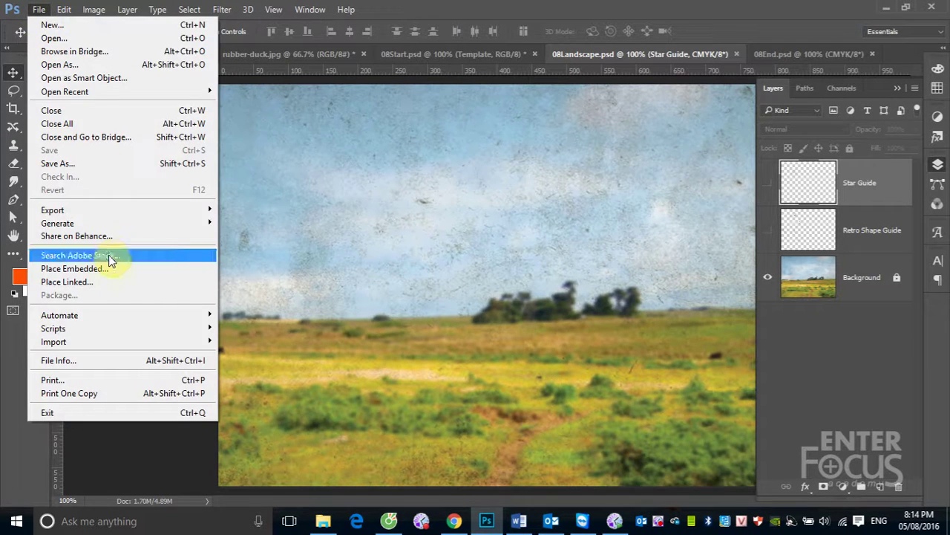
click(64, 11)
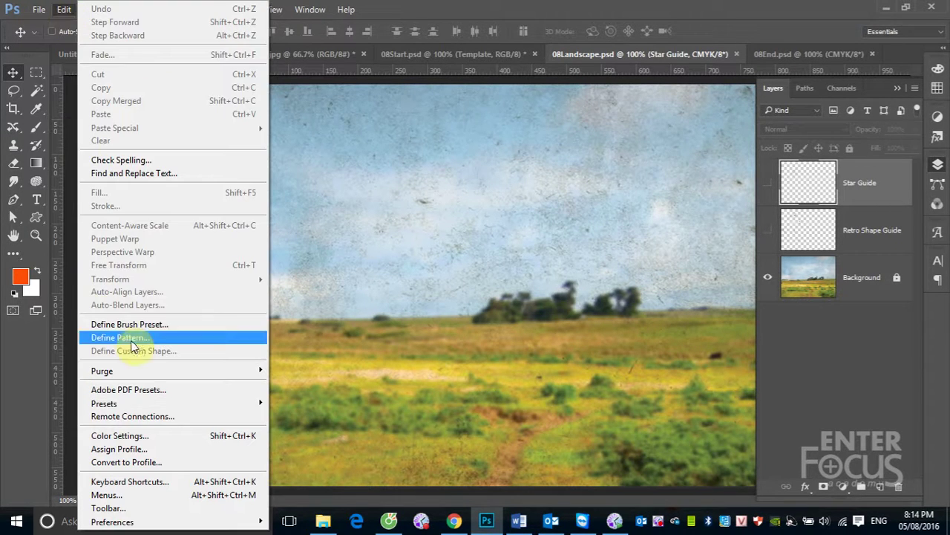
click(38, 9)
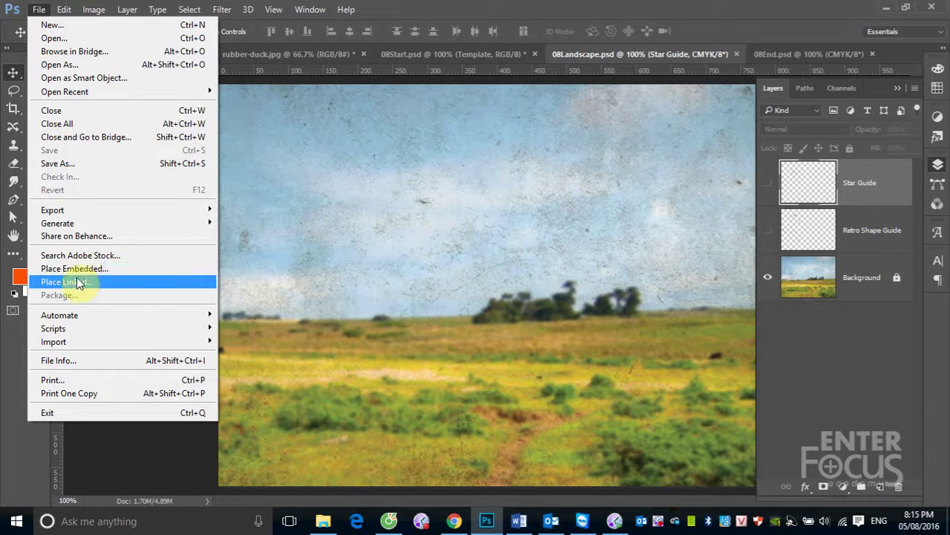
click(76, 269)
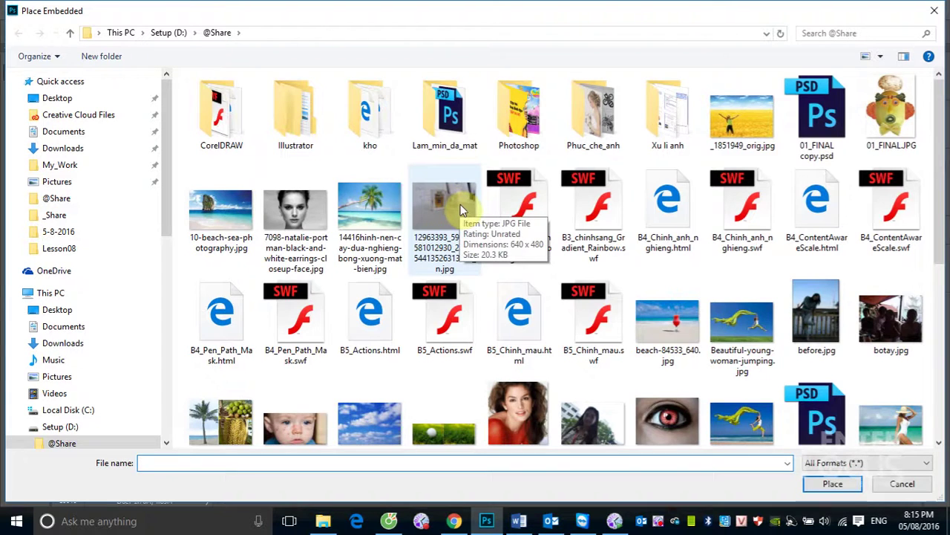
- Scroll the Place Embedded sidebar down to the Data (E:) drive
scroll(460, 205, down, 5)
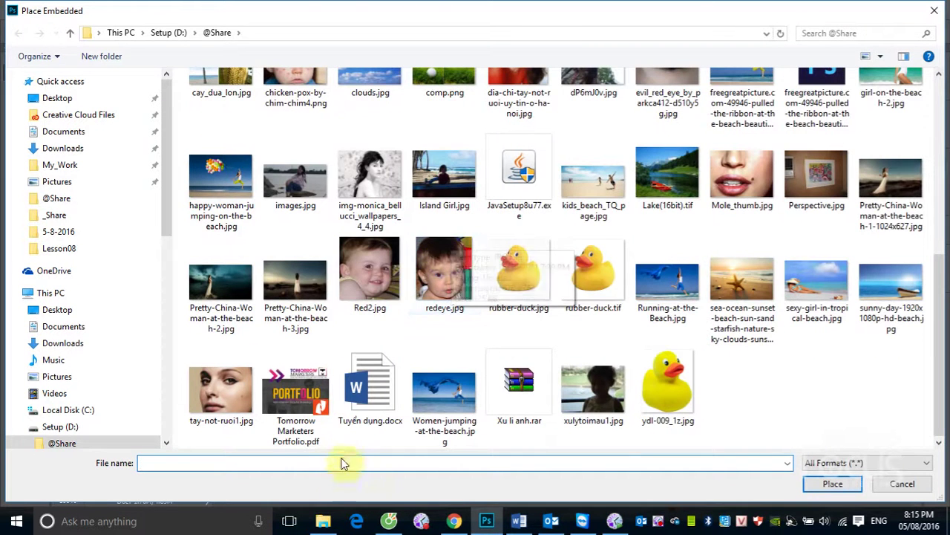
click(323, 521)
mouse_move(487, 521)
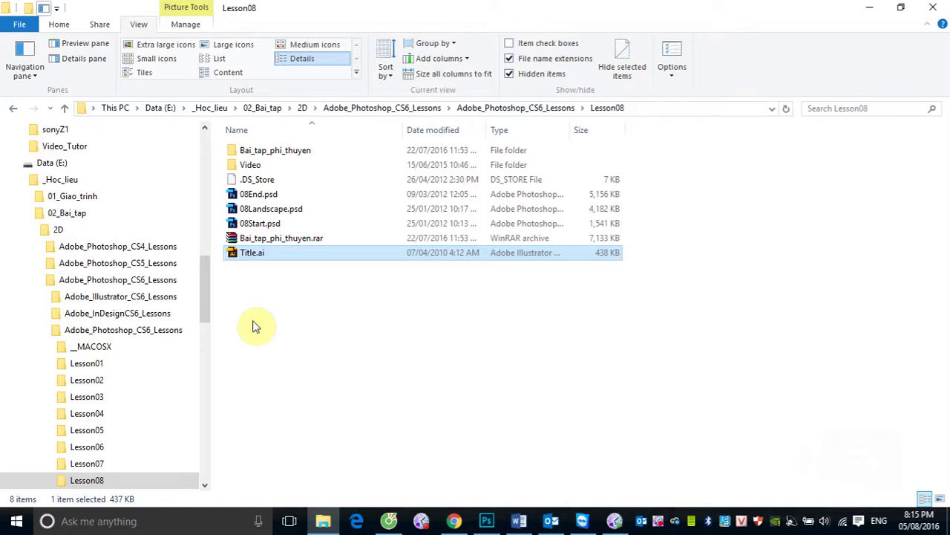
click(488, 519)
drag(166, 222, 166, 301)
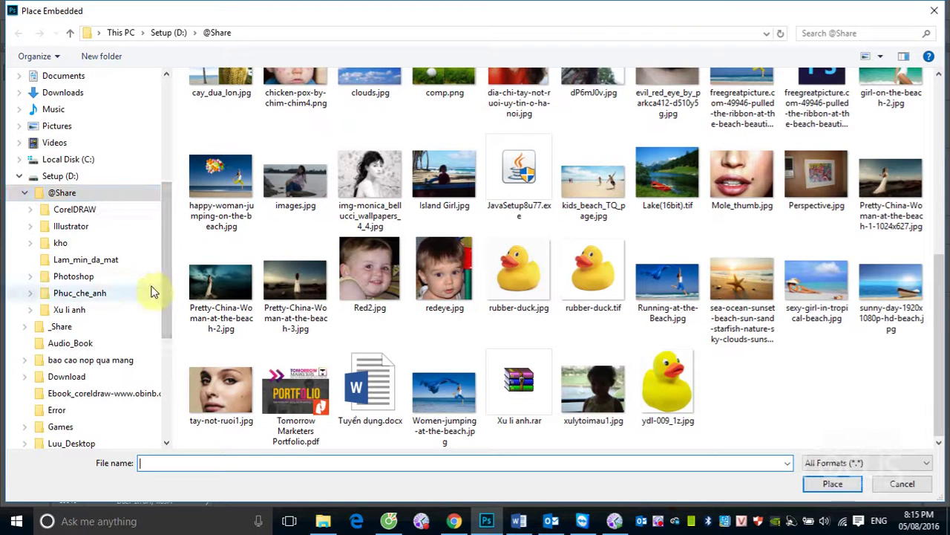
click(171, 288)
drag(171, 288, 174, 372)
scroll(127, 399, down, 1)
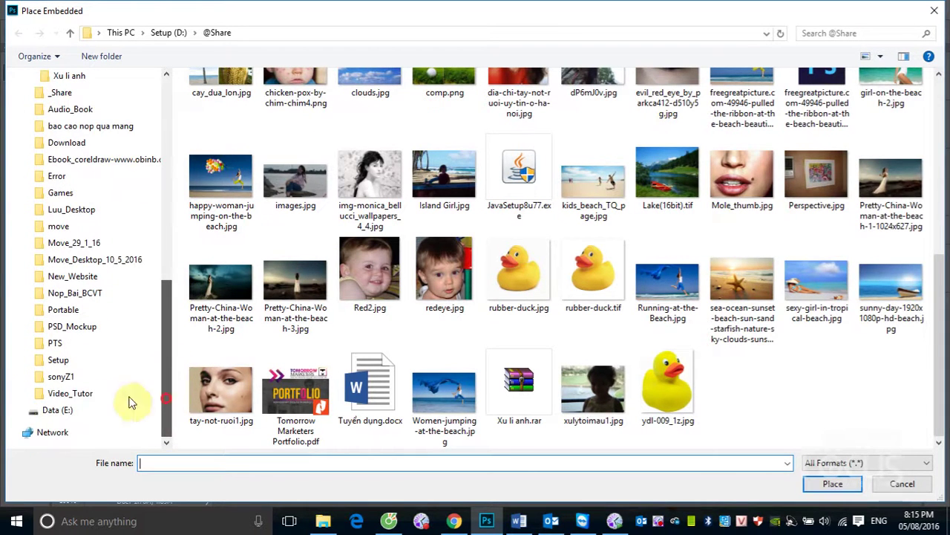
click(74, 409)
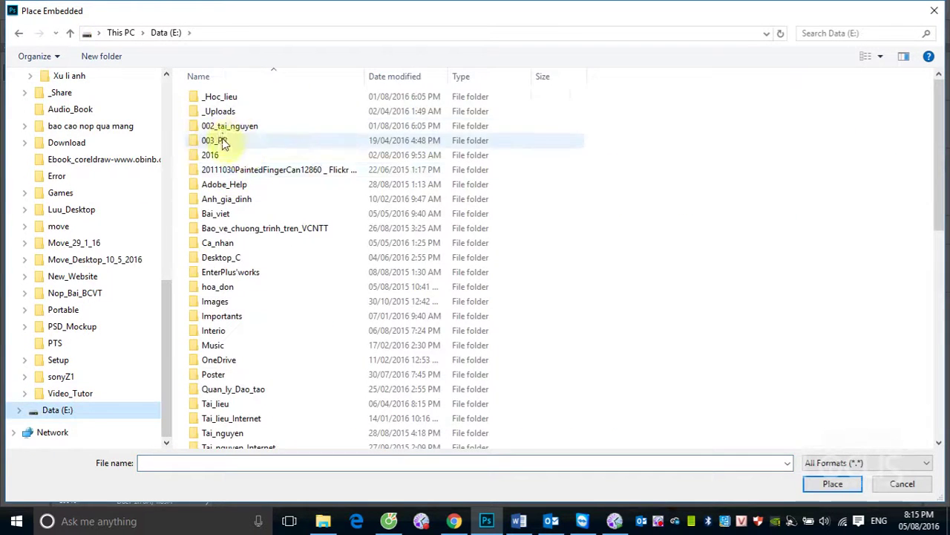
- Browse _Hoc_lieu > 02_Bai_tap > 2D > Adobe_Photoshop_CS6_Lessons > Lesson08 and place Title.ai
double_click(225, 96)
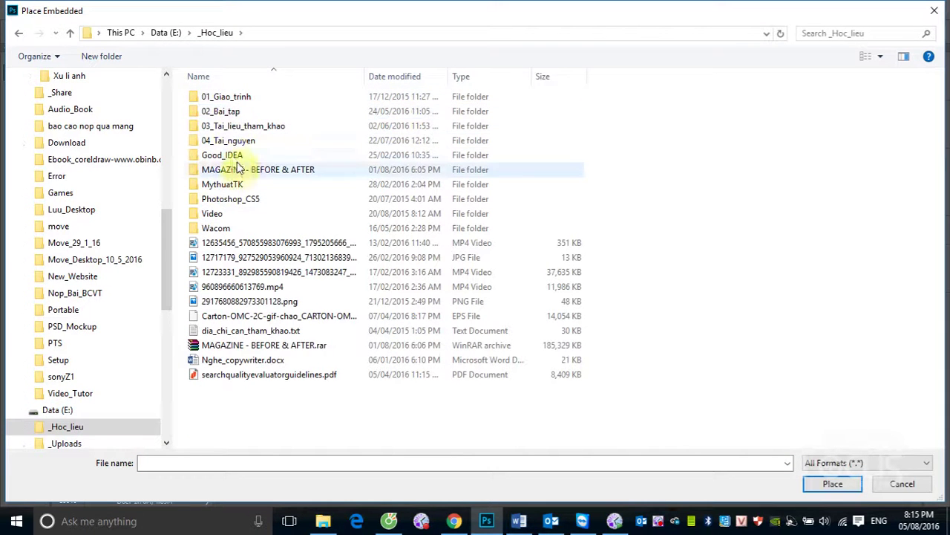
double_click(226, 112)
double_click(211, 98)
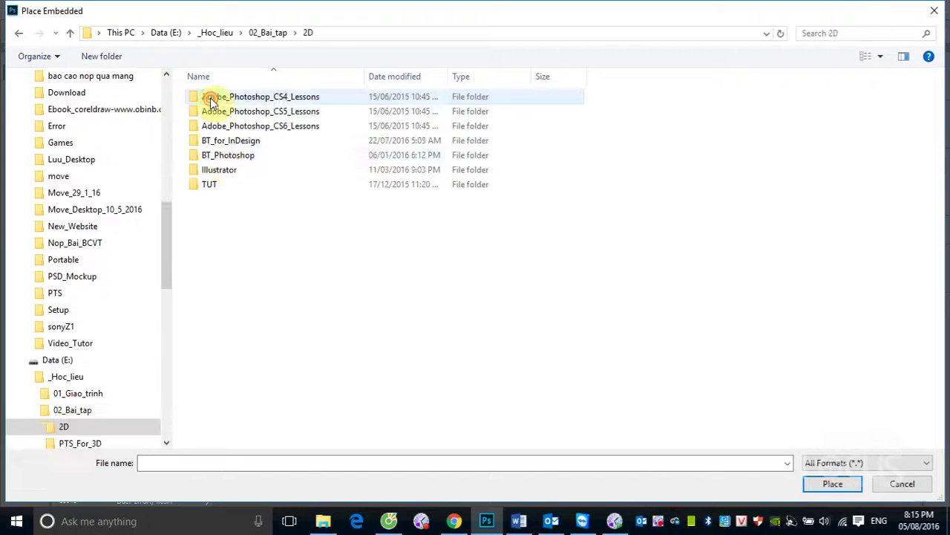
double_click(251, 126)
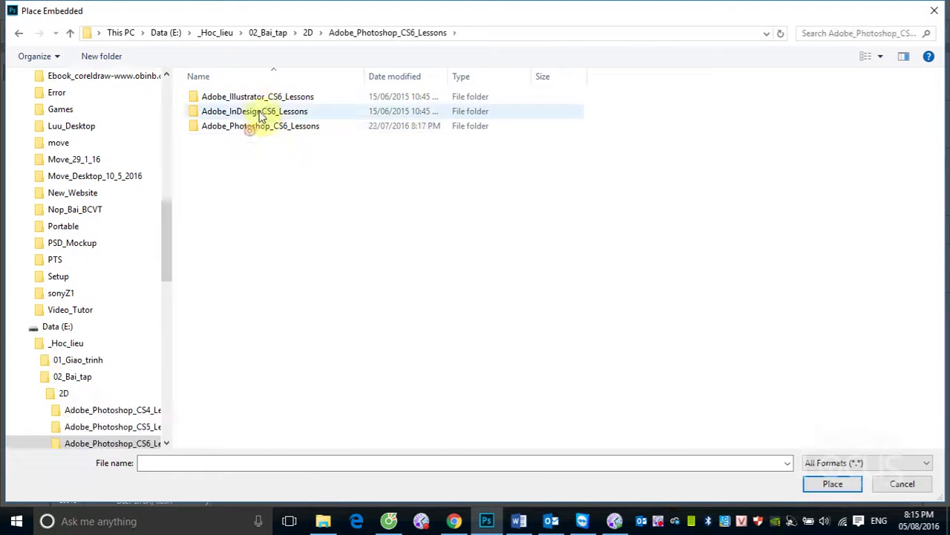
double_click(255, 126)
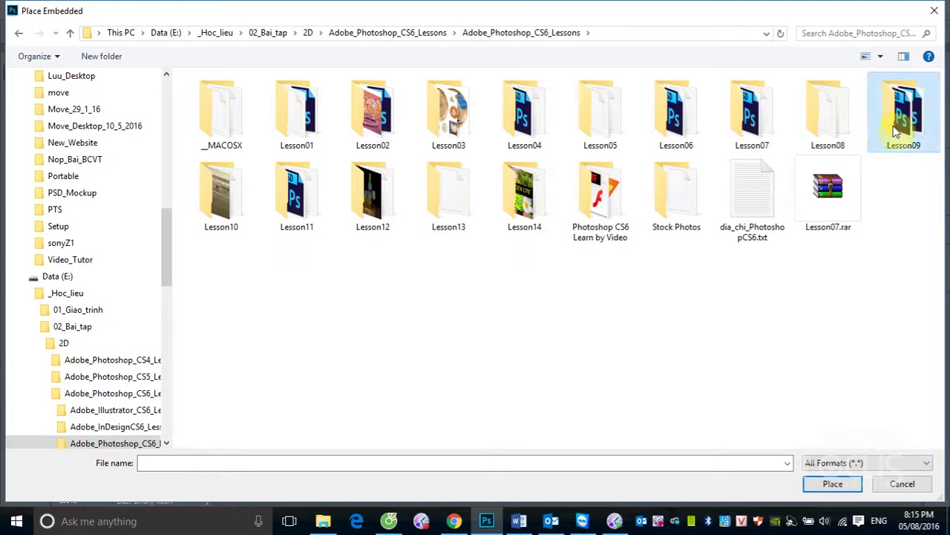
double_click(899, 119)
key(BackSpace)
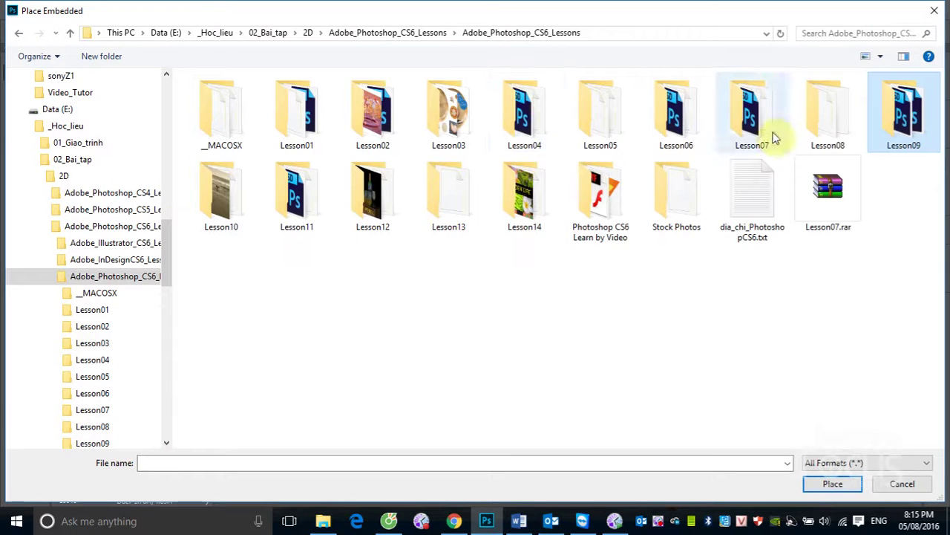
double_click(820, 115)
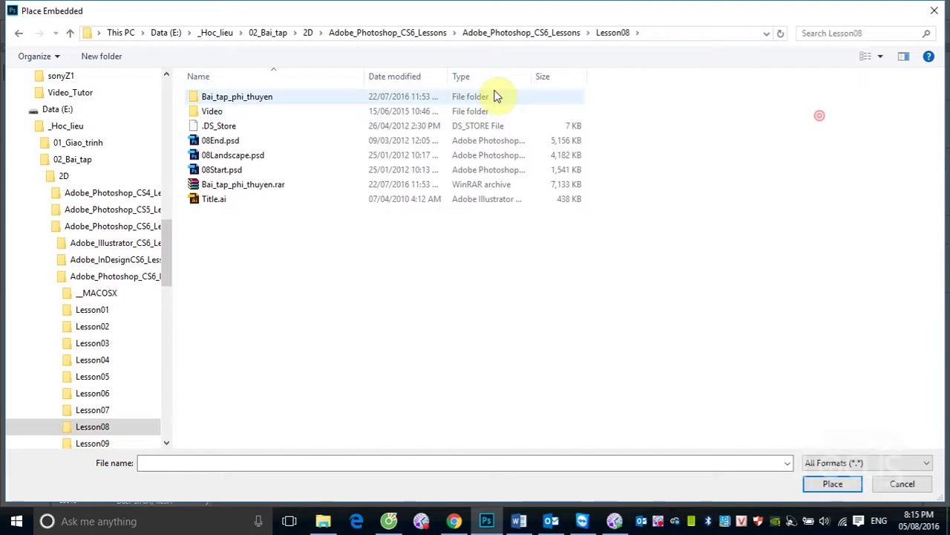
click(212, 201)
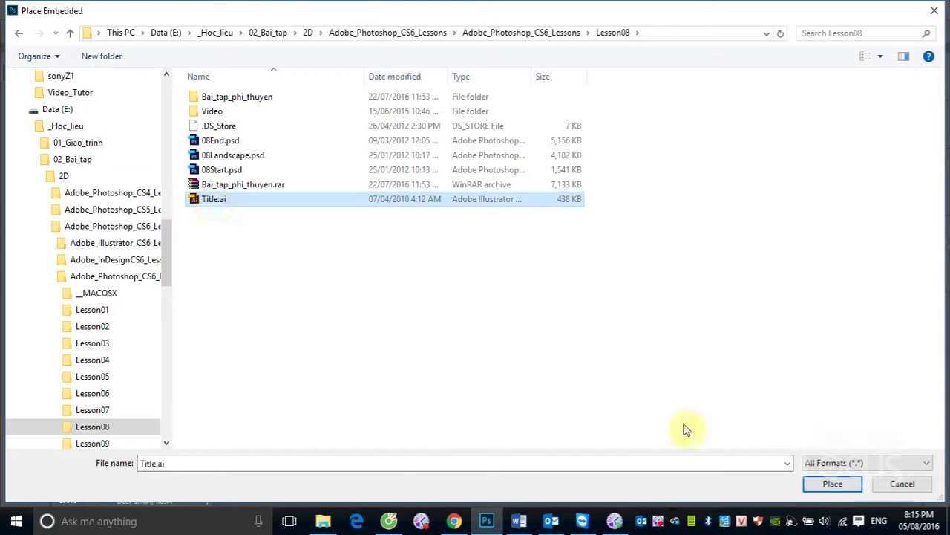
click(830, 484)
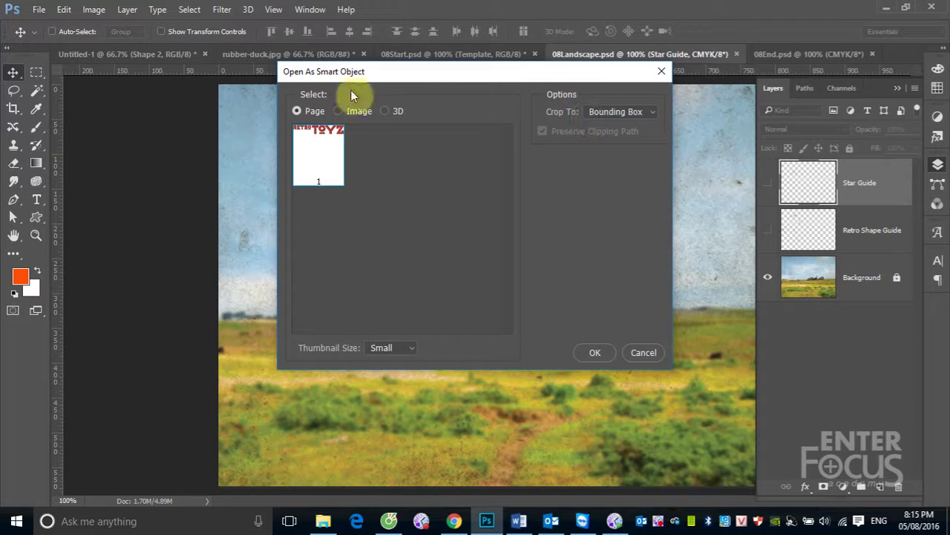
- Place Title.ai as a smart object enlarged across the top of the sky, then view 08End.psd
click(596, 354)
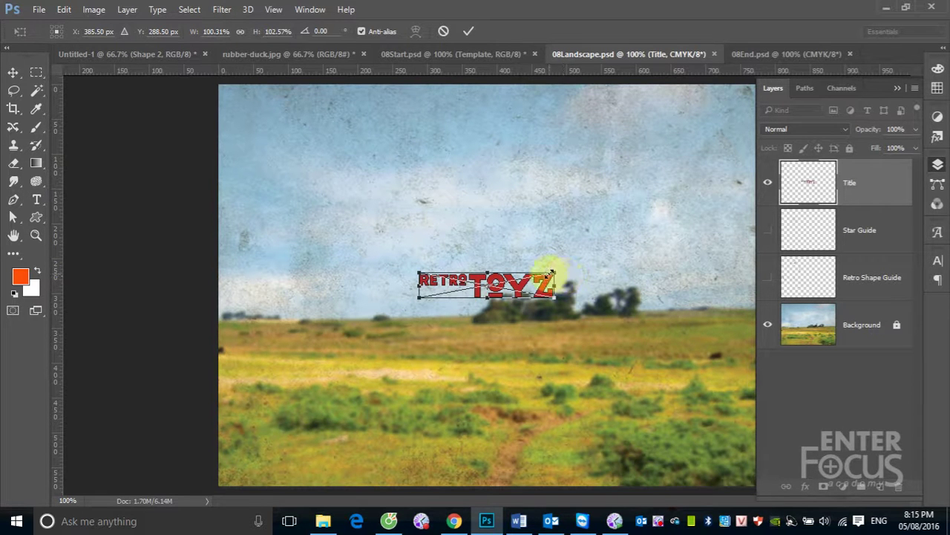
drag(564, 277, 724, 175)
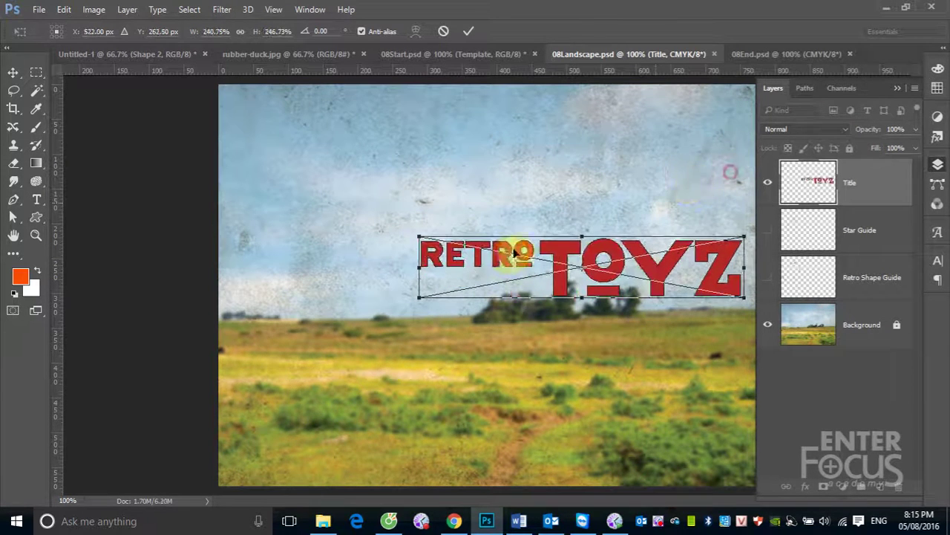
drag(420, 243, 267, 178)
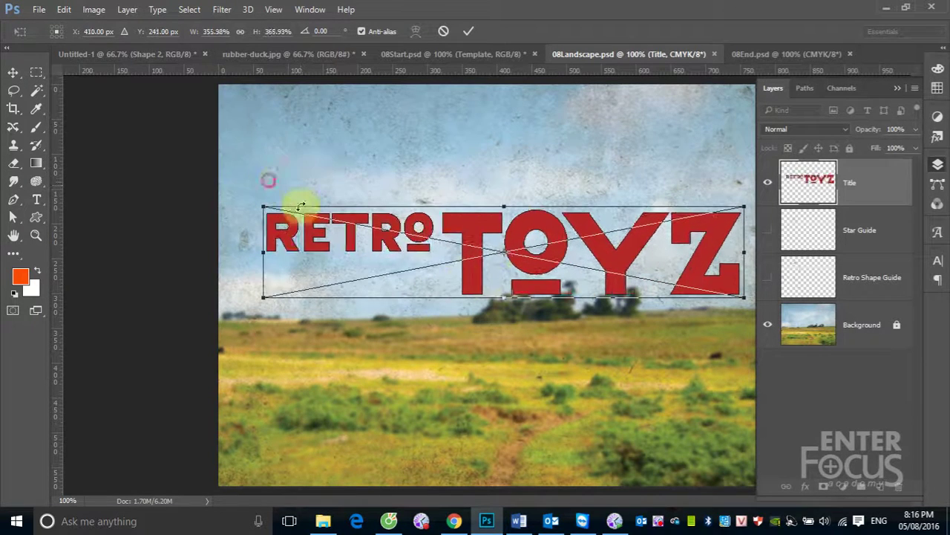
mouse_move(531, 270)
mouse_down()
mouse_move(517, 169)
mouse_move(524, 187)
mouse_up()
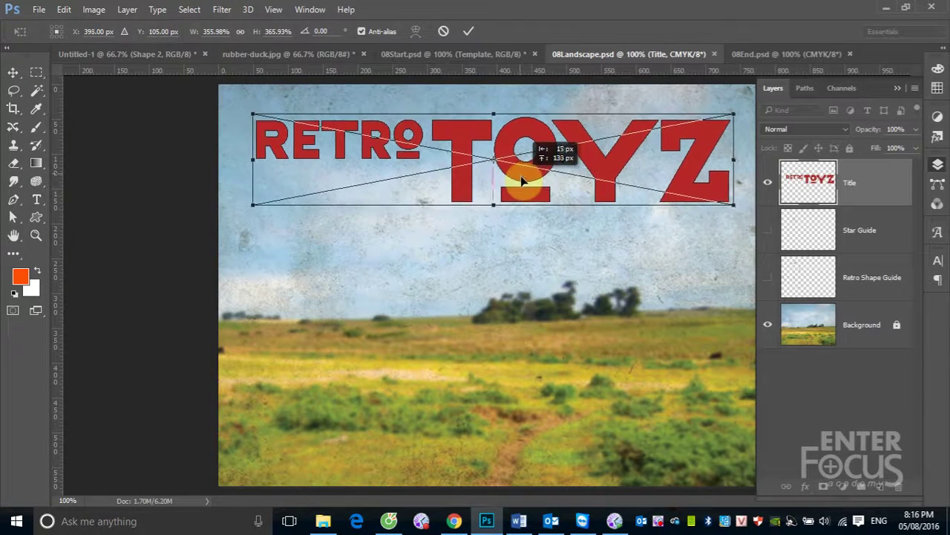
drag(735, 208, 704, 198)
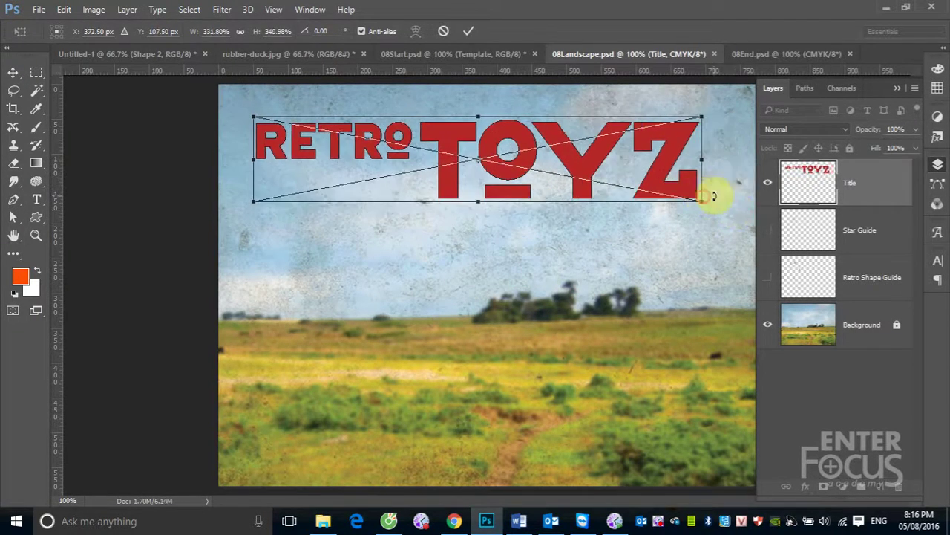
key(Return)
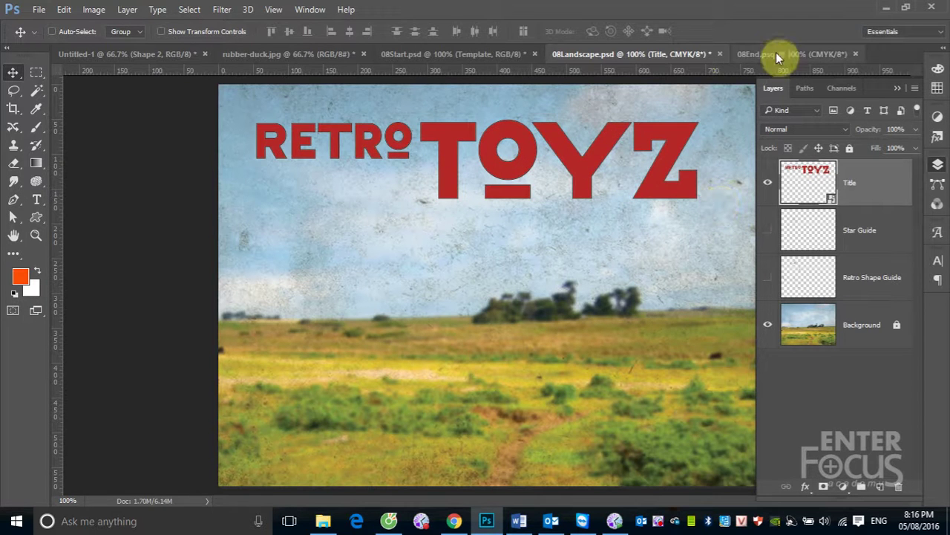
click(775, 52)
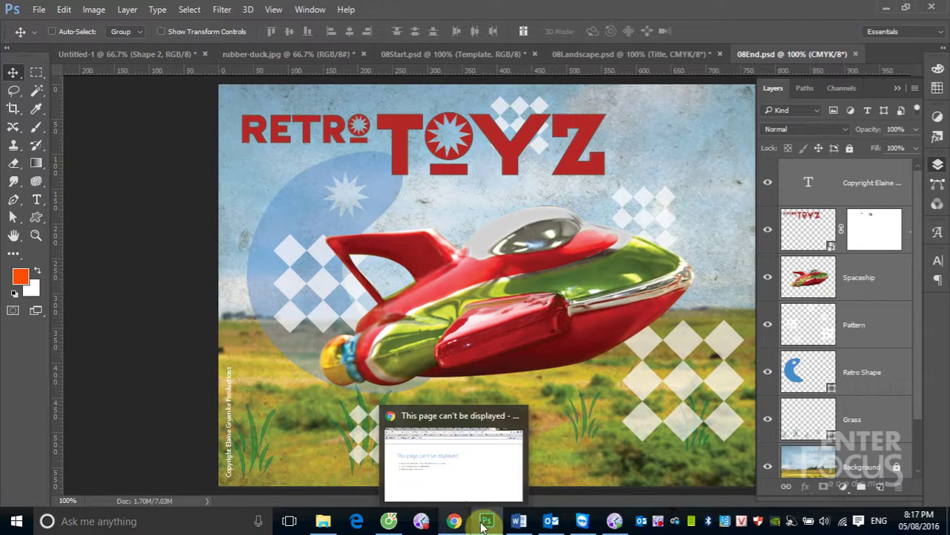
- Return to the 08End.psd poster and select the Custom Shape tool
click(323, 521)
click(486, 520)
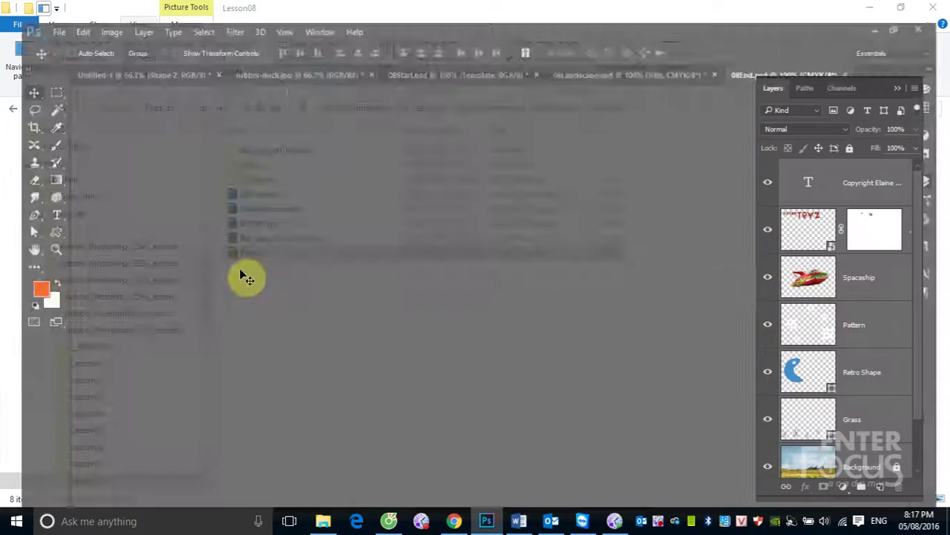
click(36, 217)
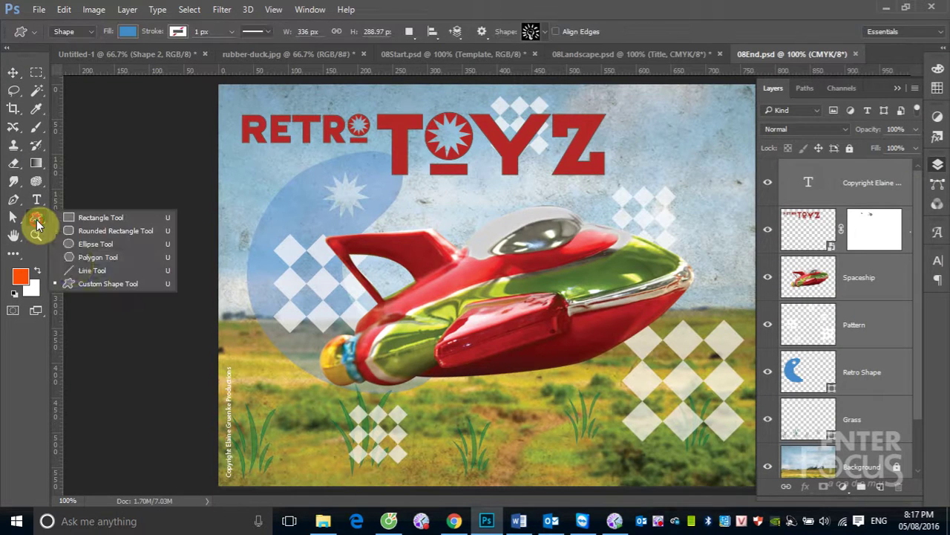
click(84, 280)
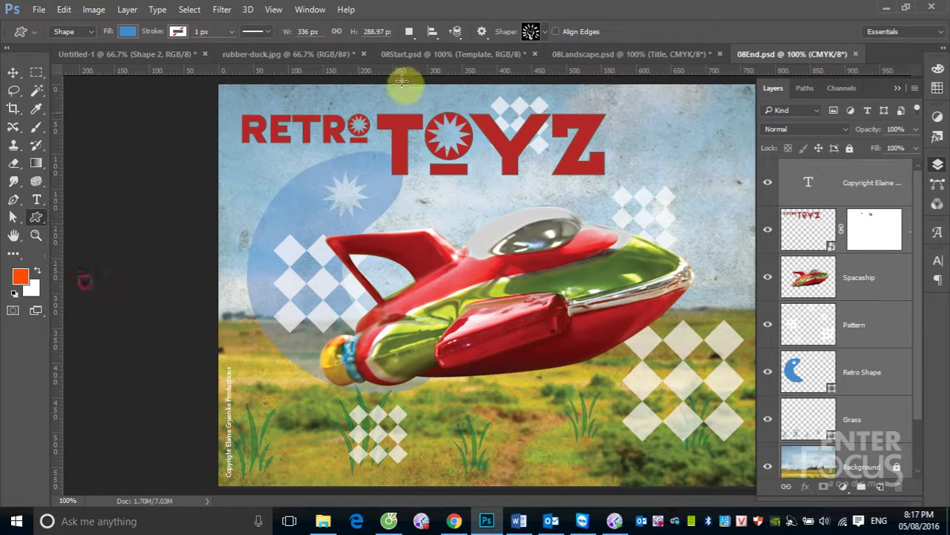
- Draw a small test custom shape on the poster
click(544, 32)
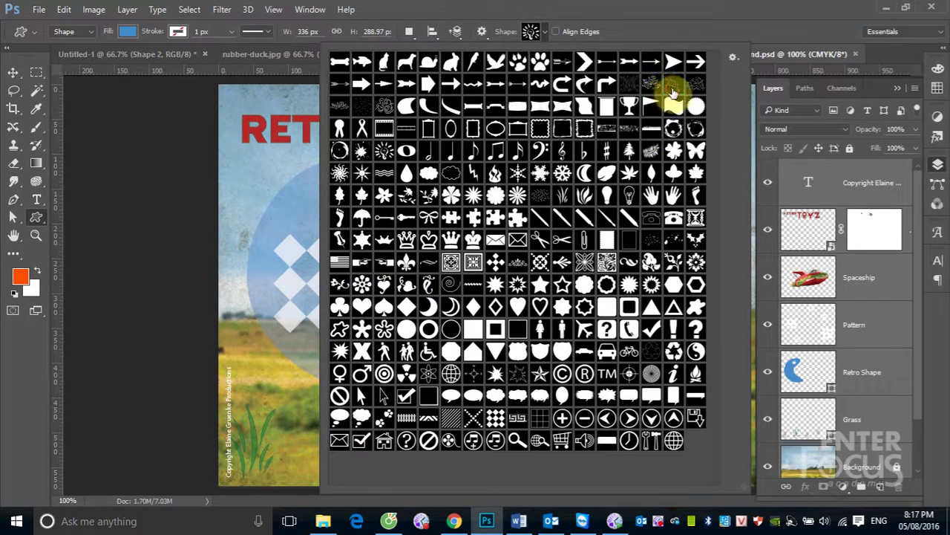
click(253, 208)
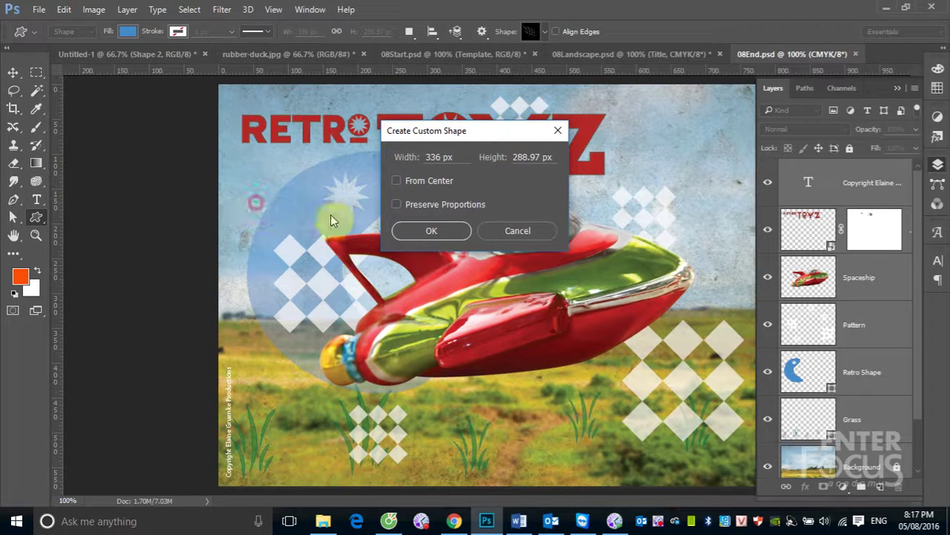
click(503, 228)
drag(257, 160, 287, 260)
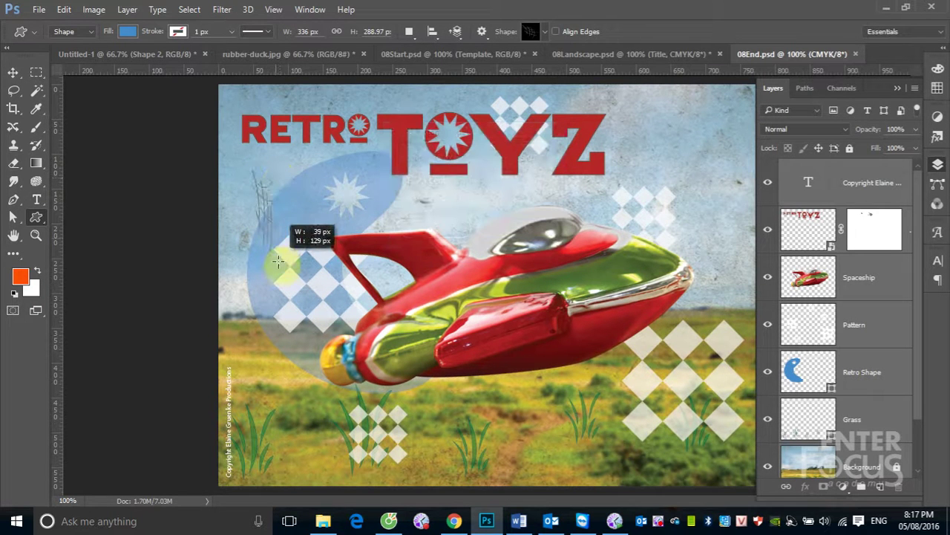
- Undo the test shape and pick the grass shape from the Shape picker
key(ctrl+z)
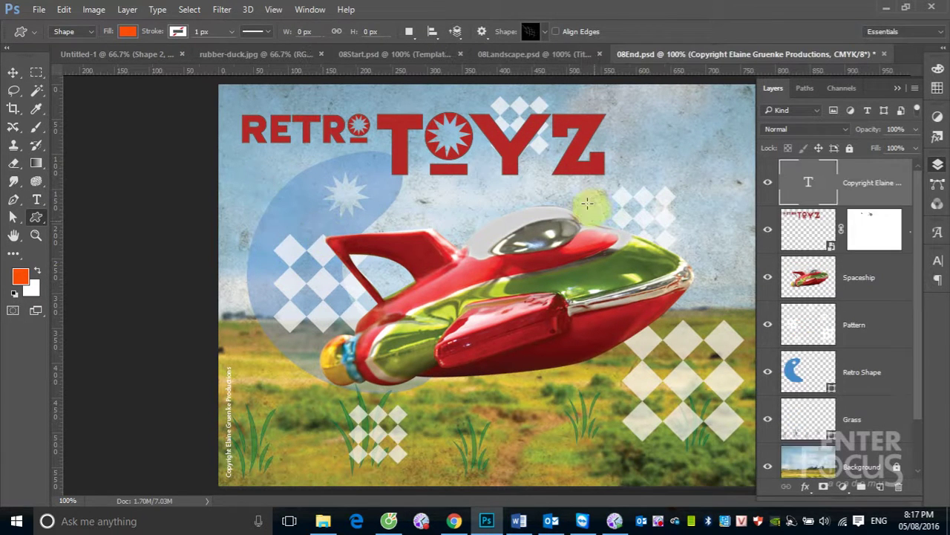
click(549, 31)
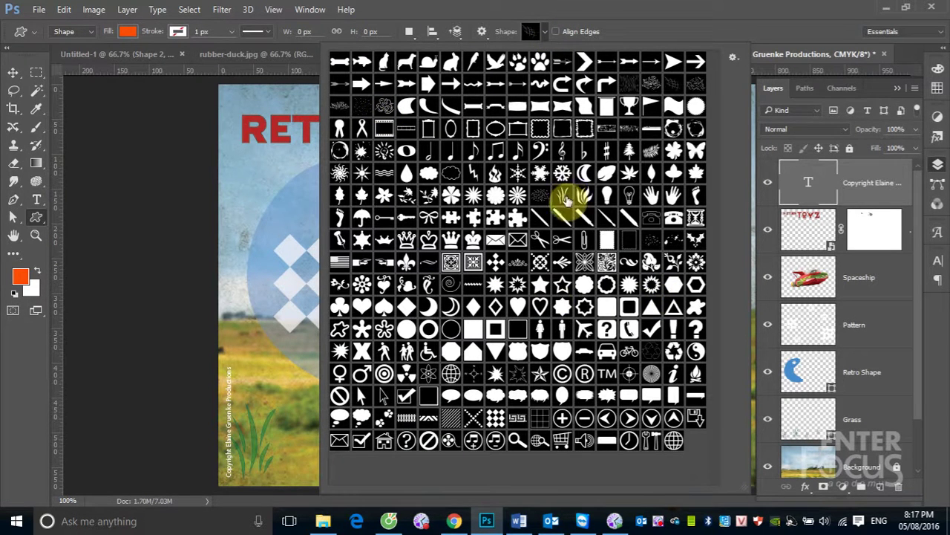
click(564, 197)
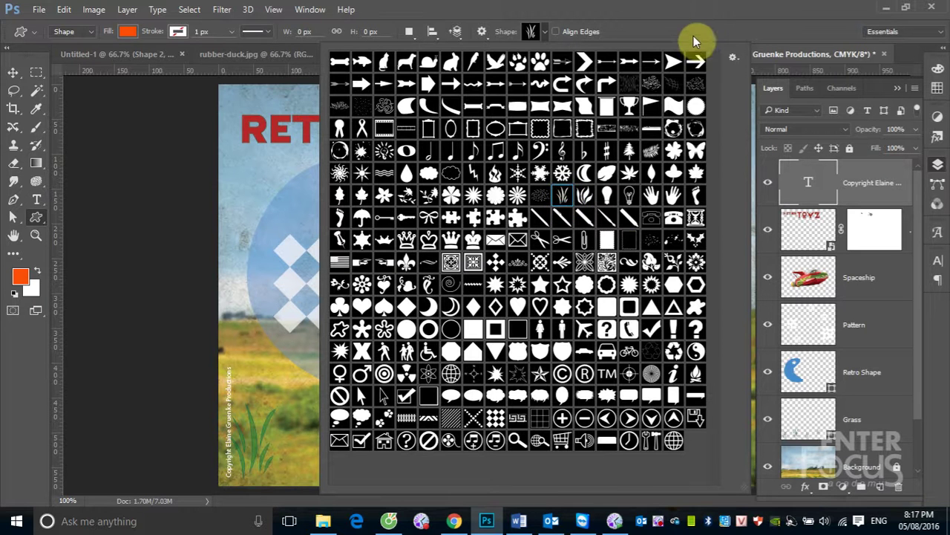
click(683, 9)
- Drag out an orange grass tuft near the poster's left edge, over the blue circle
drag(264, 221, 301, 308)
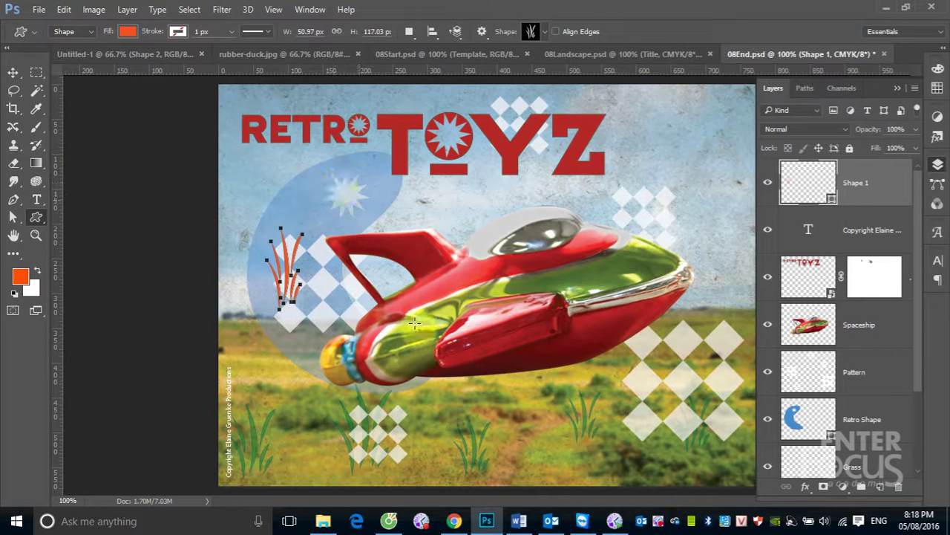
- In Untitled-1, hide Shape 2, Shape 1 and Layer 1, and select the Background layer
click(153, 56)
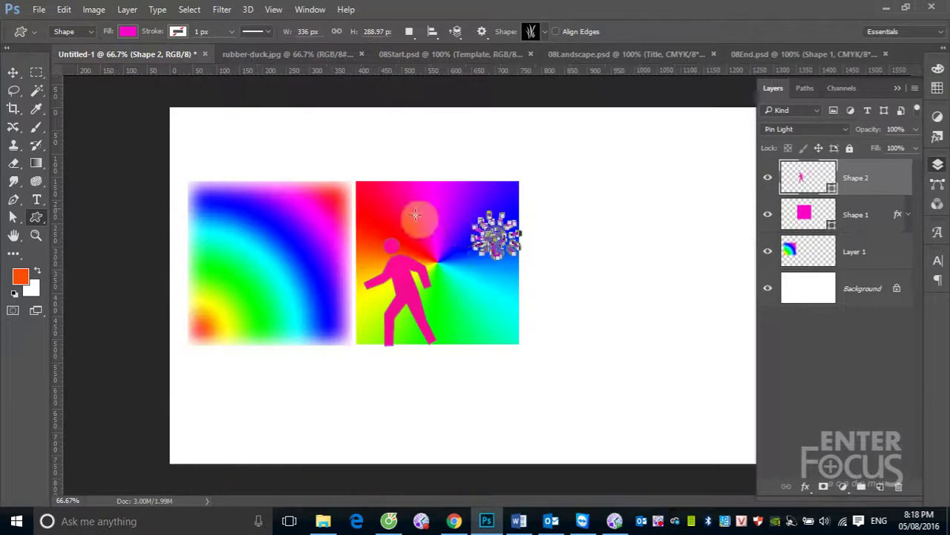
click(13, 73)
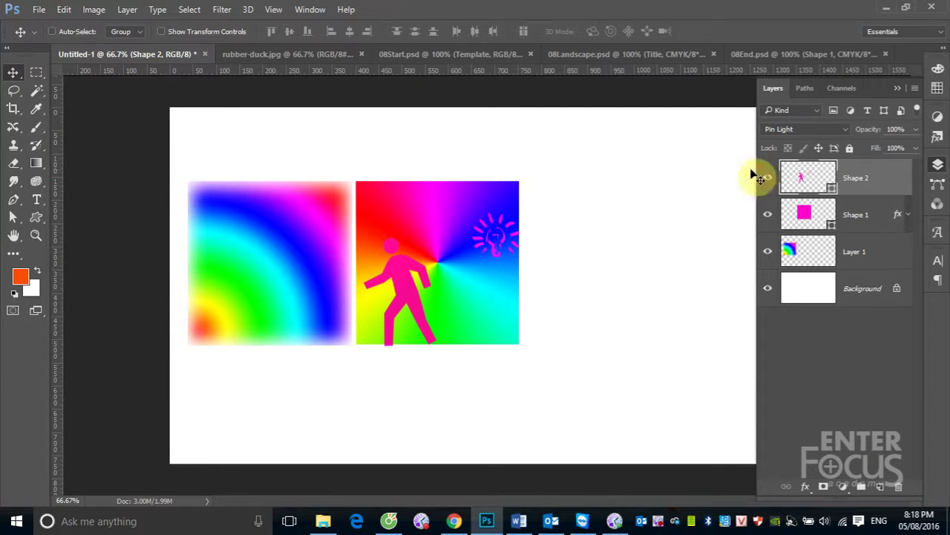
drag(766, 181, 768, 251)
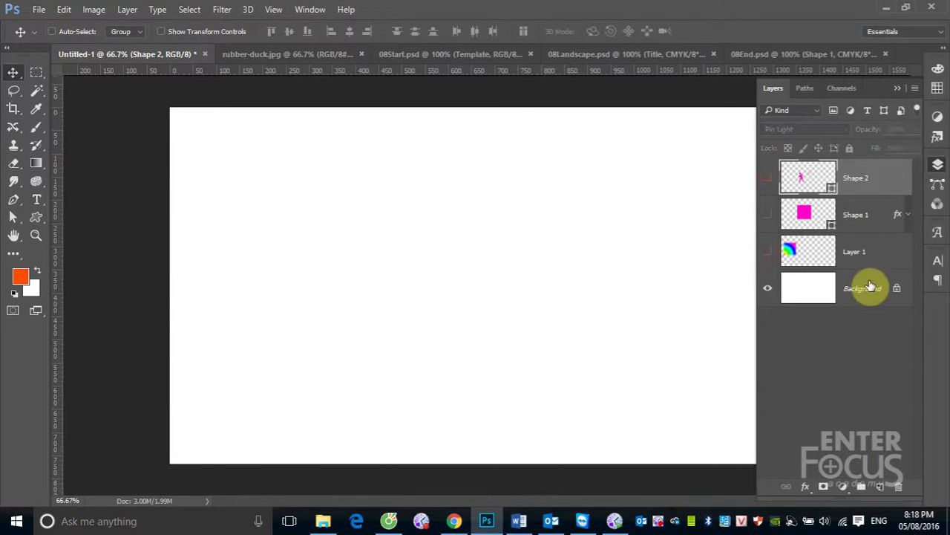
click(861, 291)
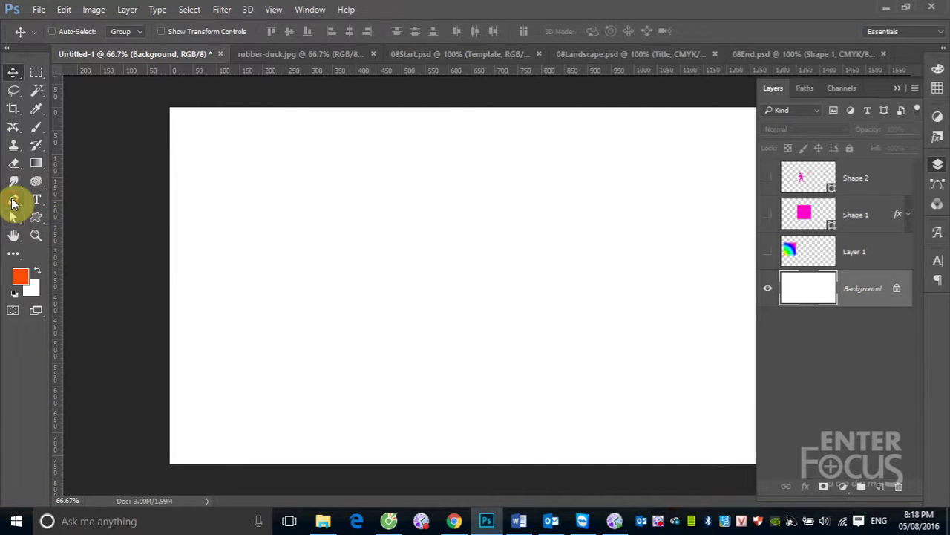
- Draw a closed orange crescent shape with the Pen tool using curved anchors
click(14, 199)
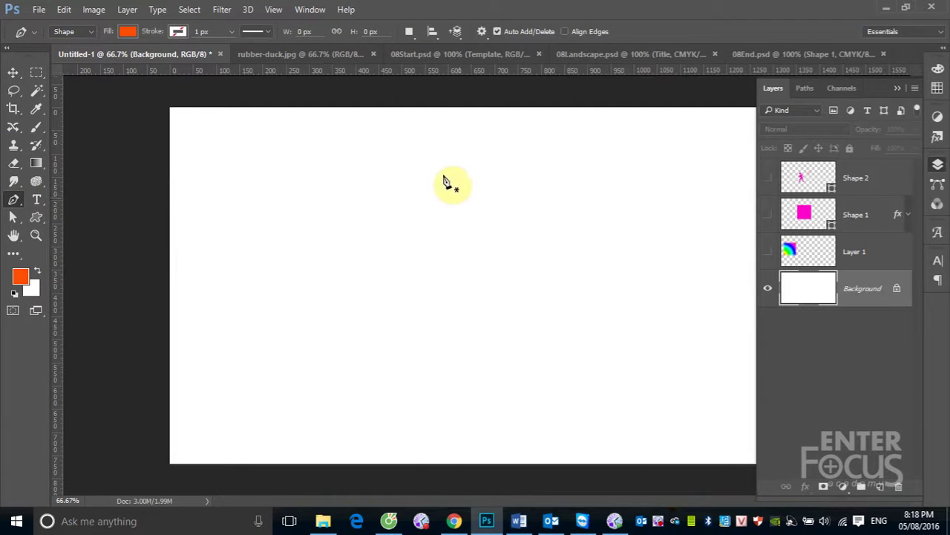
click(427, 143)
drag(337, 175, 317, 235)
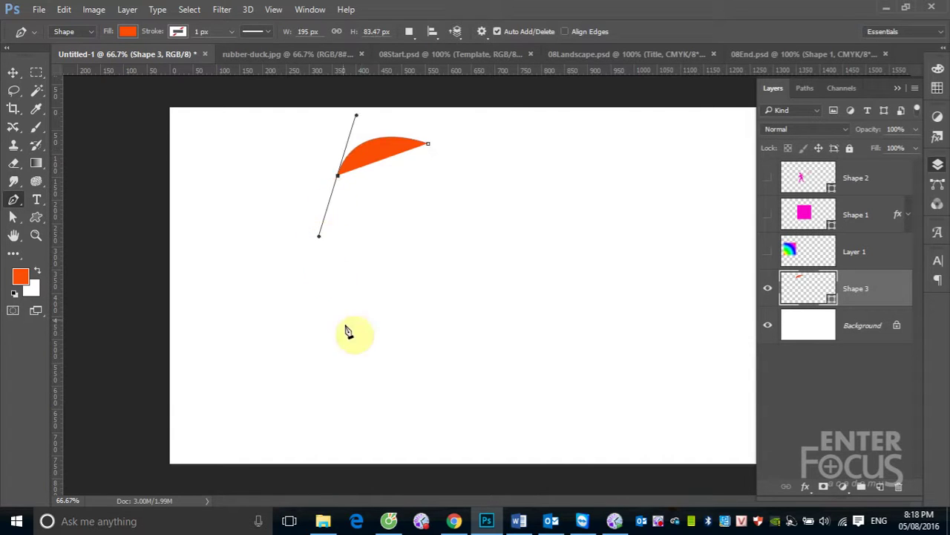
drag(368, 379, 432, 434)
drag(541, 399, 540, 348)
drag(497, 322, 447, 257)
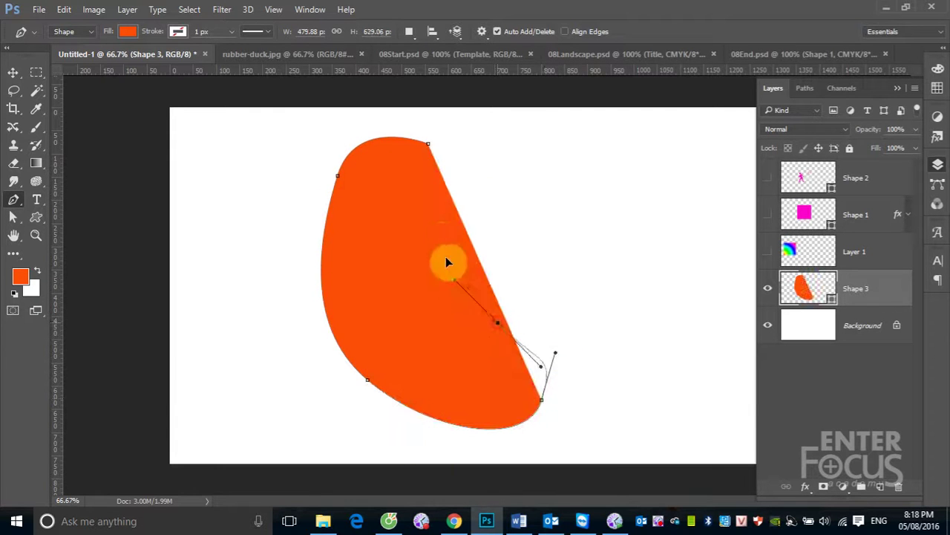
drag(480, 182, 513, 164)
click(429, 144)
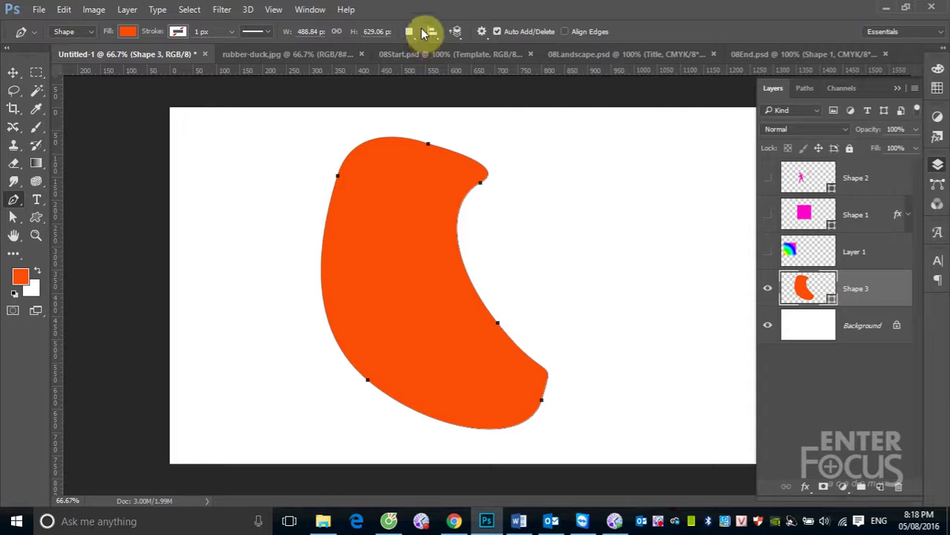
click(412, 35)
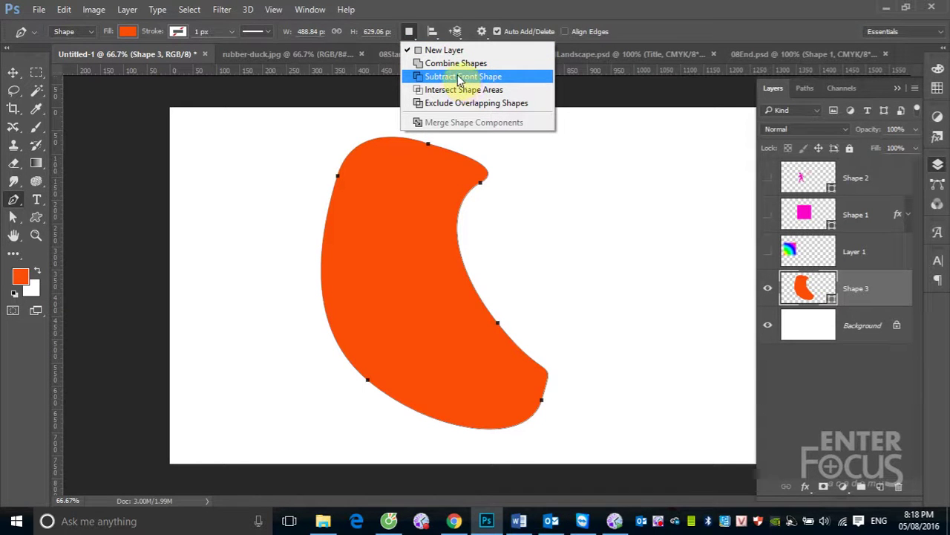
- Try the Subtract Front Shape path operation, undoing it both times
click(457, 77)
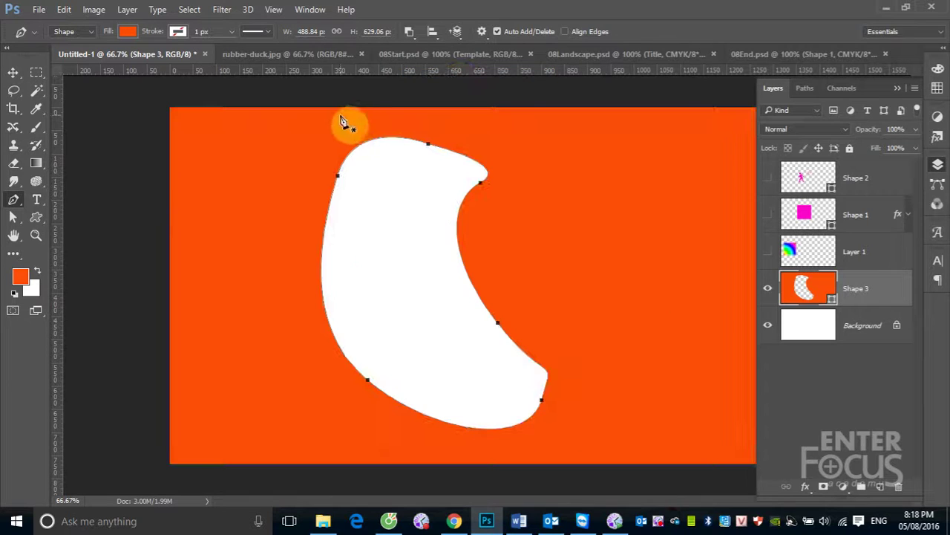
key(ctrl+z)
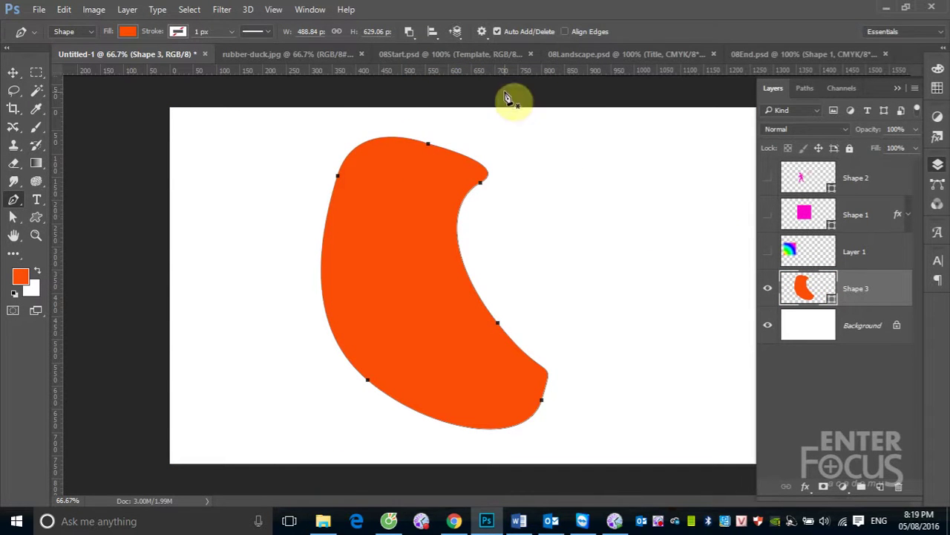
click(410, 34)
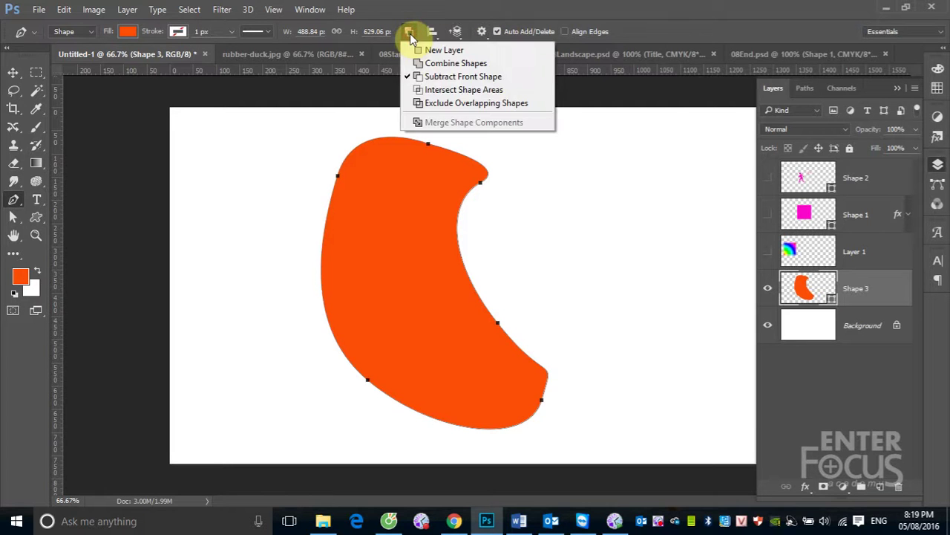
click(438, 74)
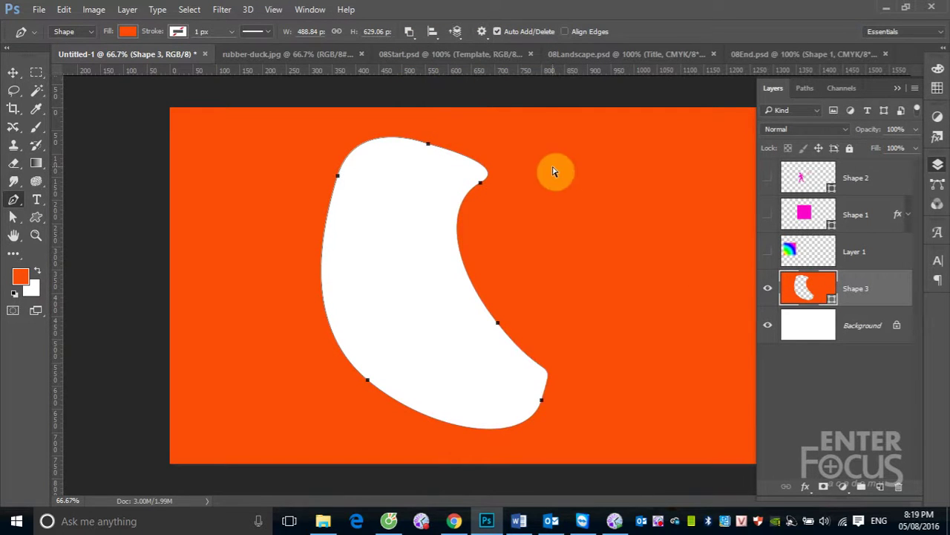
key(ctrl+z)
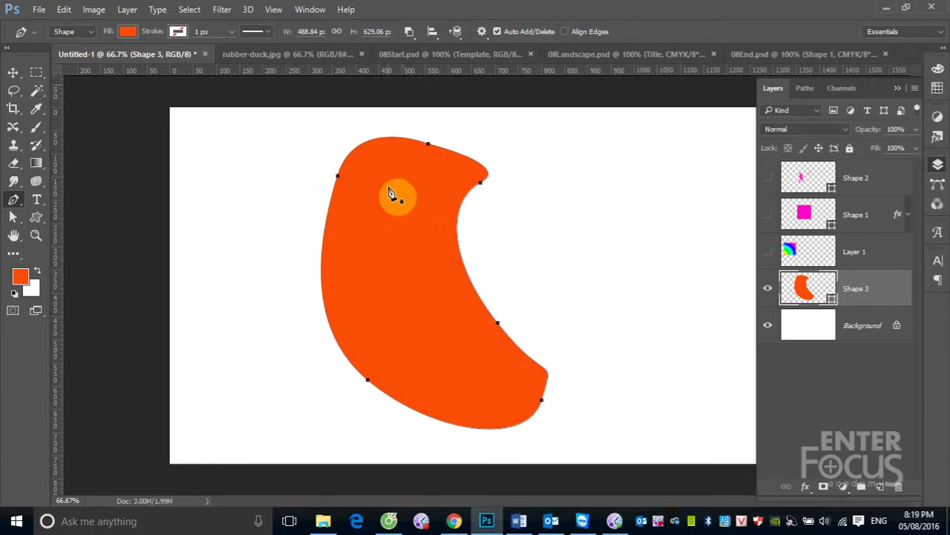
- Start a jagged star path inside the orange shape's upper left
click(387, 195)
drag(370, 210, 381, 218)
click(358, 231)
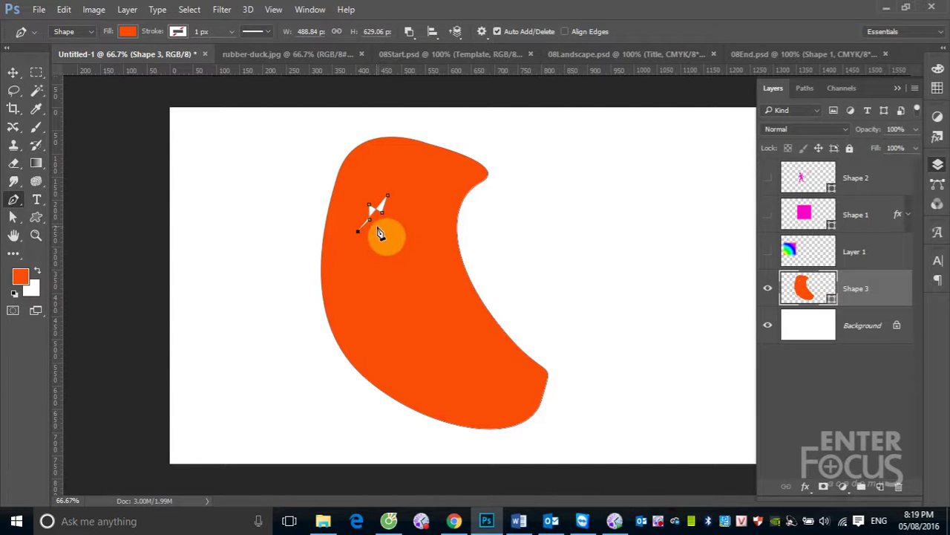
click(377, 227)
click(378, 263)
click(395, 236)
click(421, 262)
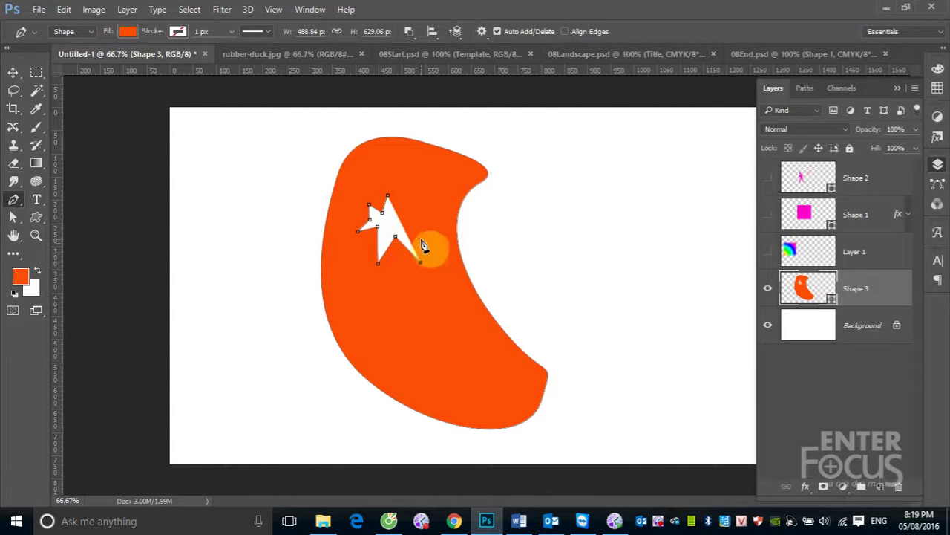
- Add the remaining star points and close the path to cut the star hole
click(421, 237)
click(444, 222)
click(413, 219)
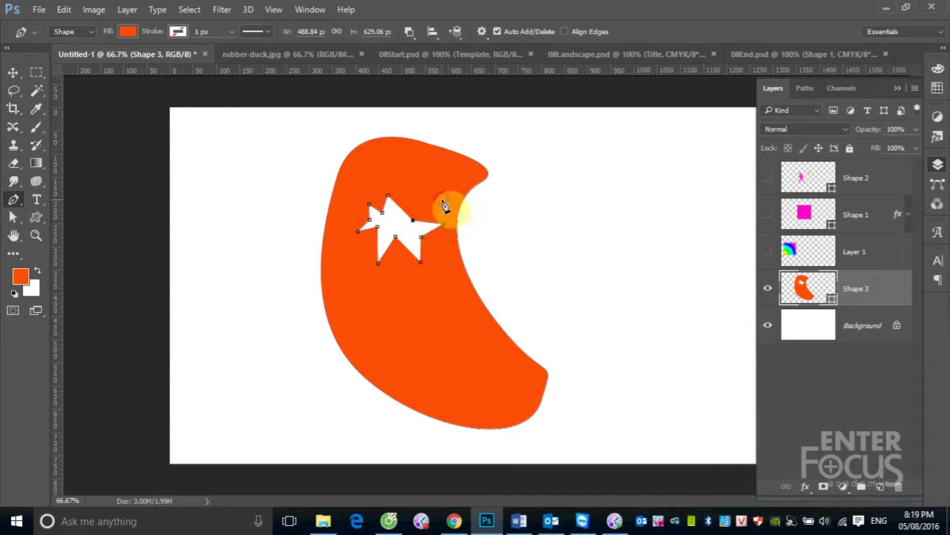
click(442, 199)
click(402, 208)
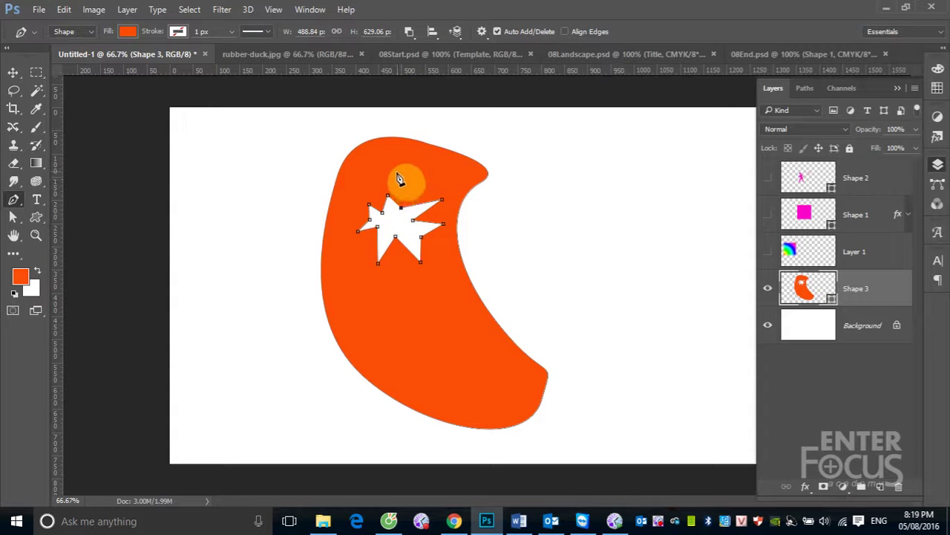
click(389, 197)
click(12, 72)
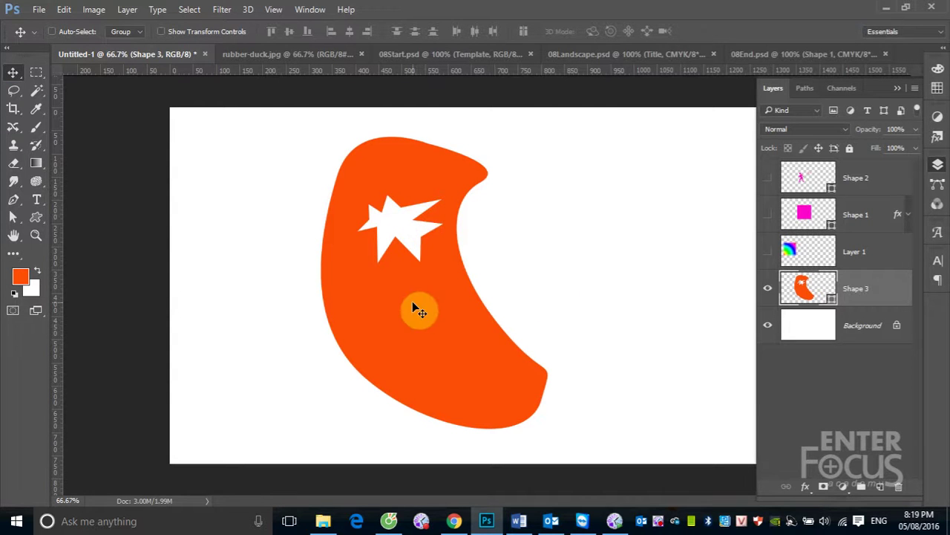
- Nudge the orange shape up slightly and select the Background layer
mouse_move(409, 306)
mouse_down()
mouse_move(594, 275)
mouse_move(364, 302)
mouse_move(535, 286)
mouse_move(409, 291)
mouse_up()
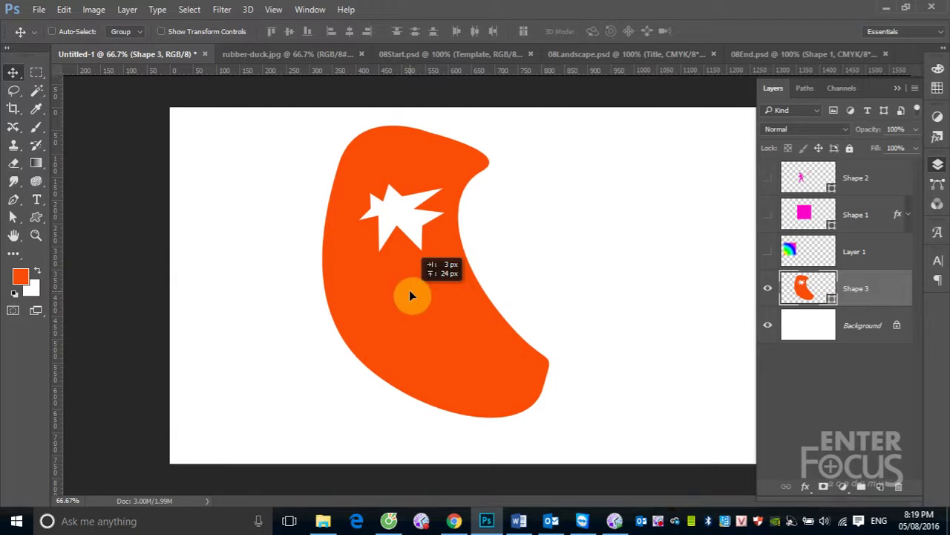
click(403, 234)
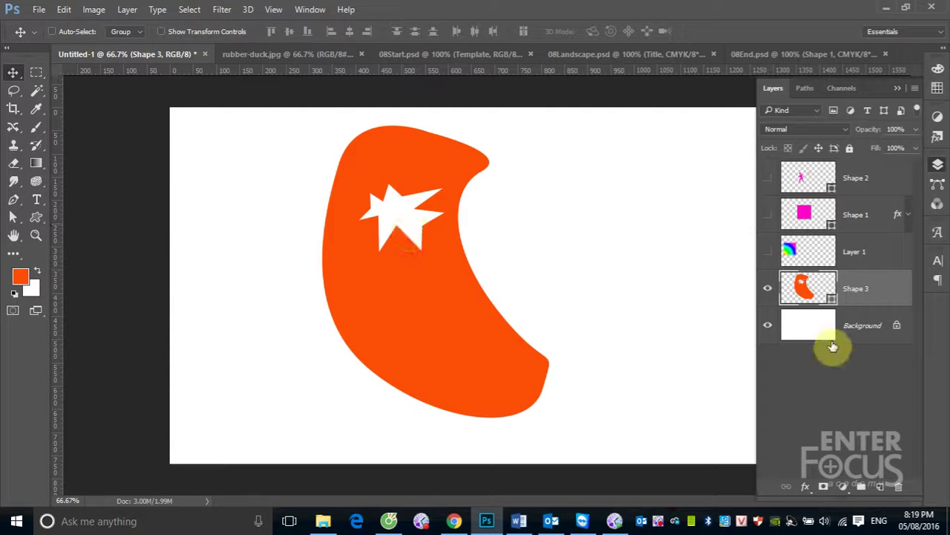
click(808, 327)
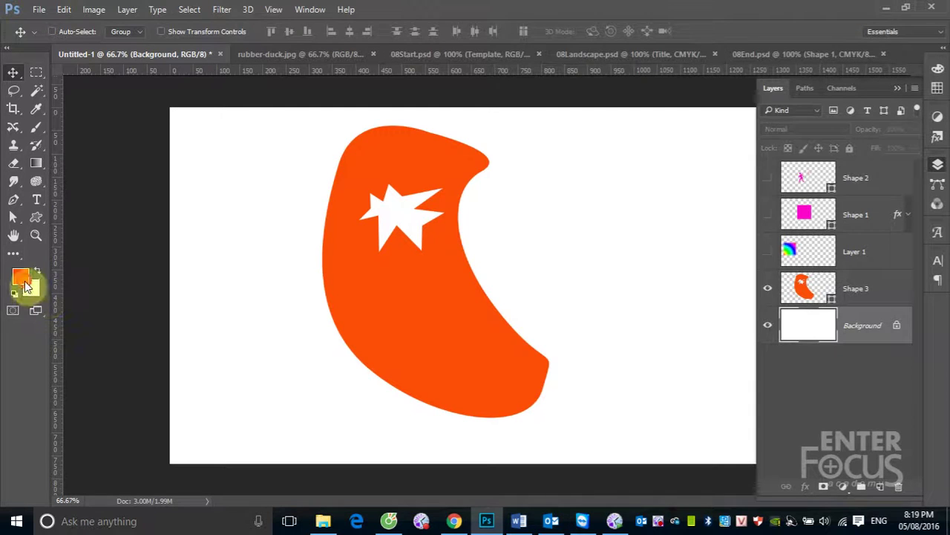
- Set the foreground colour to blue and fill the Background layer with it
click(20, 276)
drag(670, 193, 664, 144)
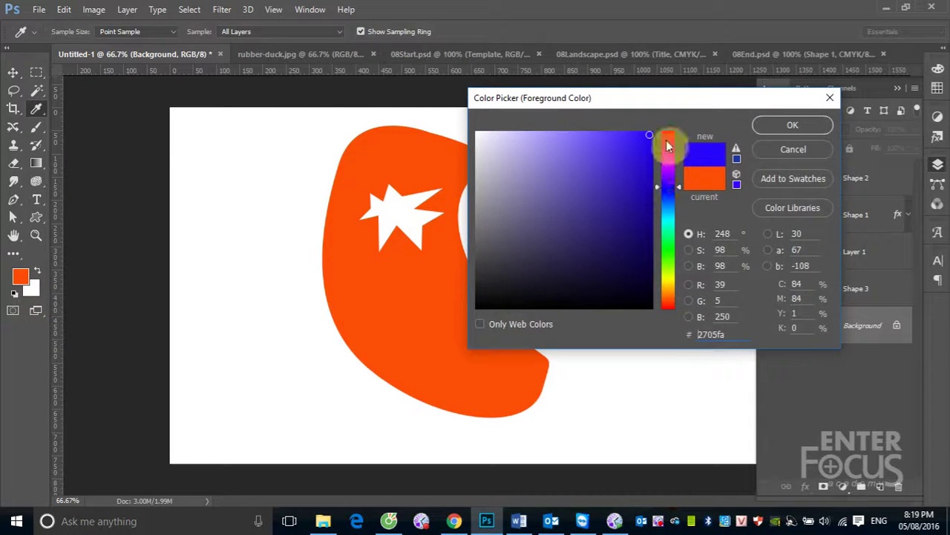
click(794, 125)
key(v)
key(alt+BackSpace)
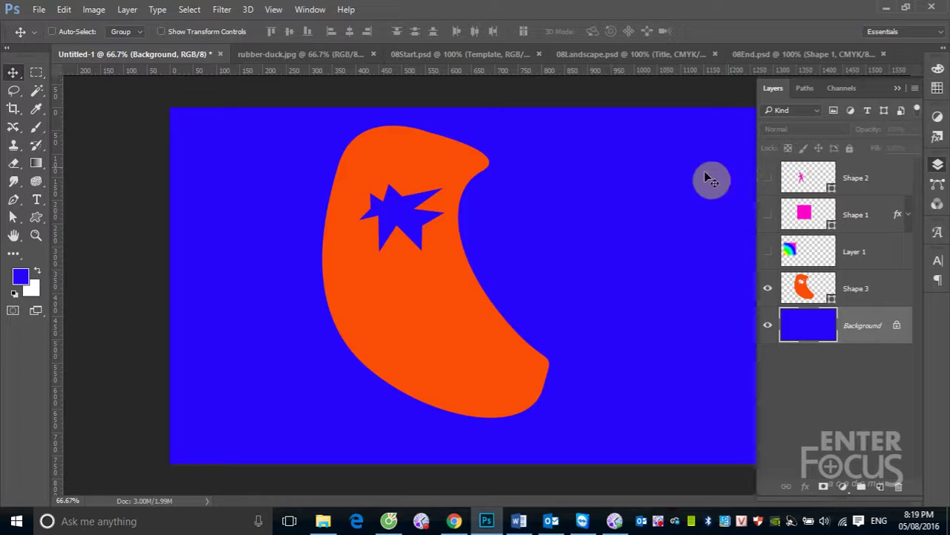
click(411, 225)
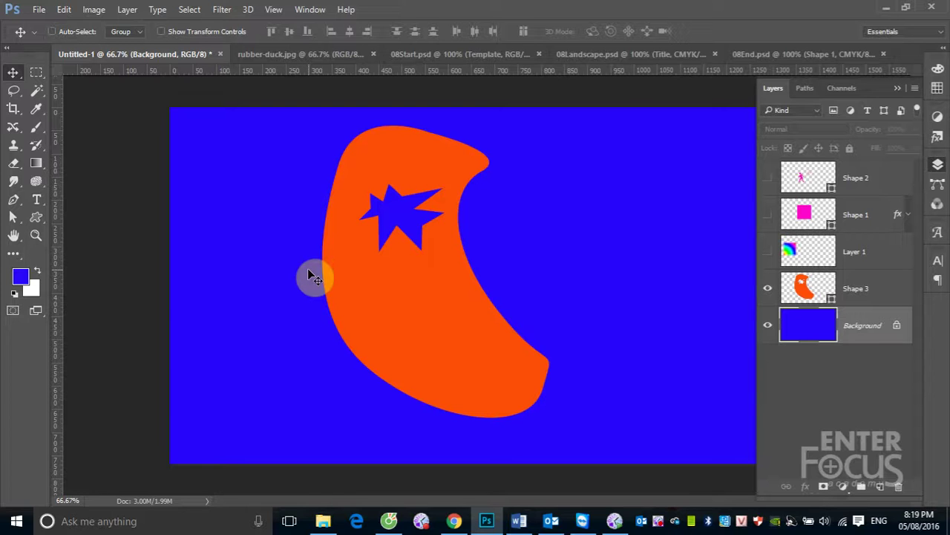
click(659, 523)
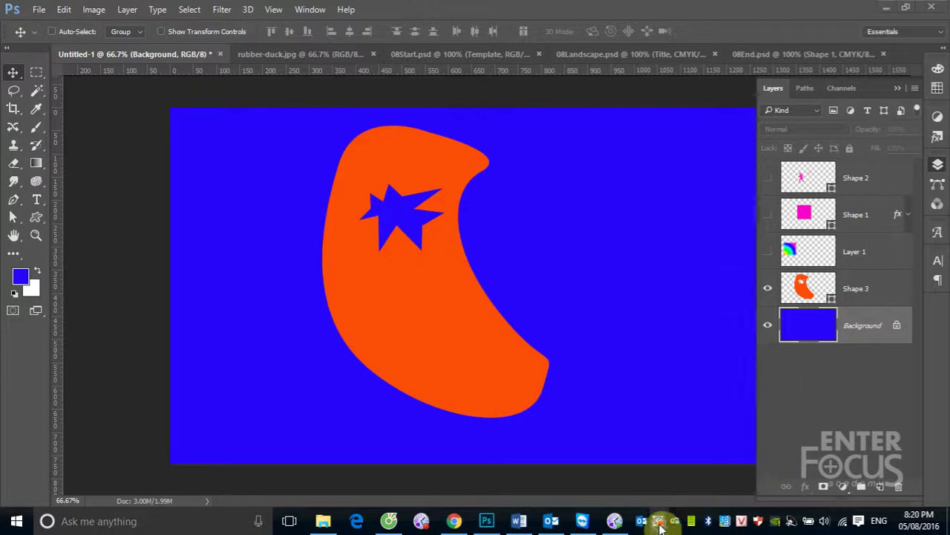